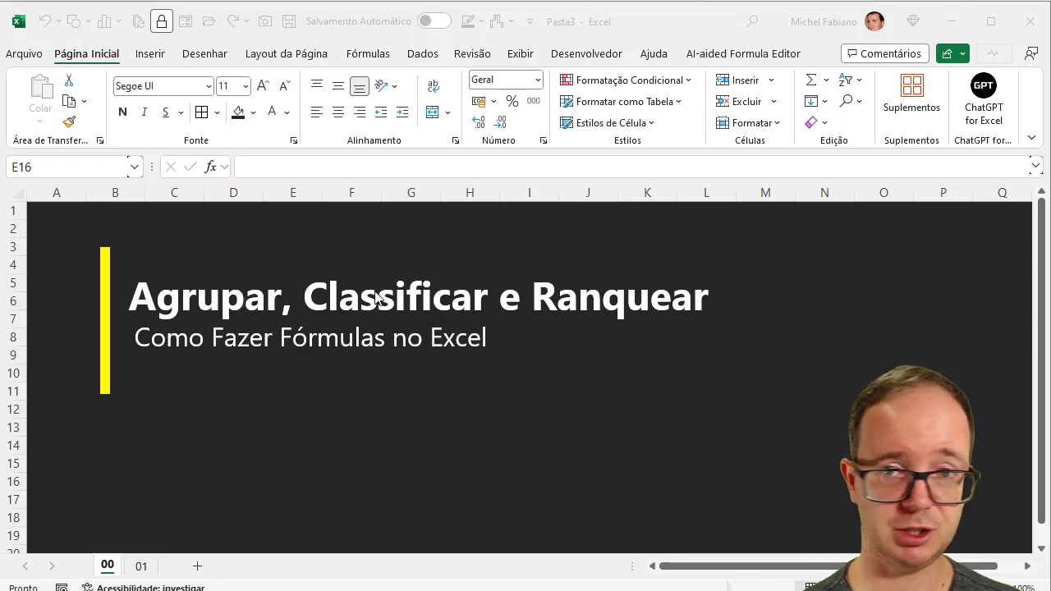
Switch from title sheet 00 to sheet 01 with the vendor sales and summary tables.
click(139, 566)
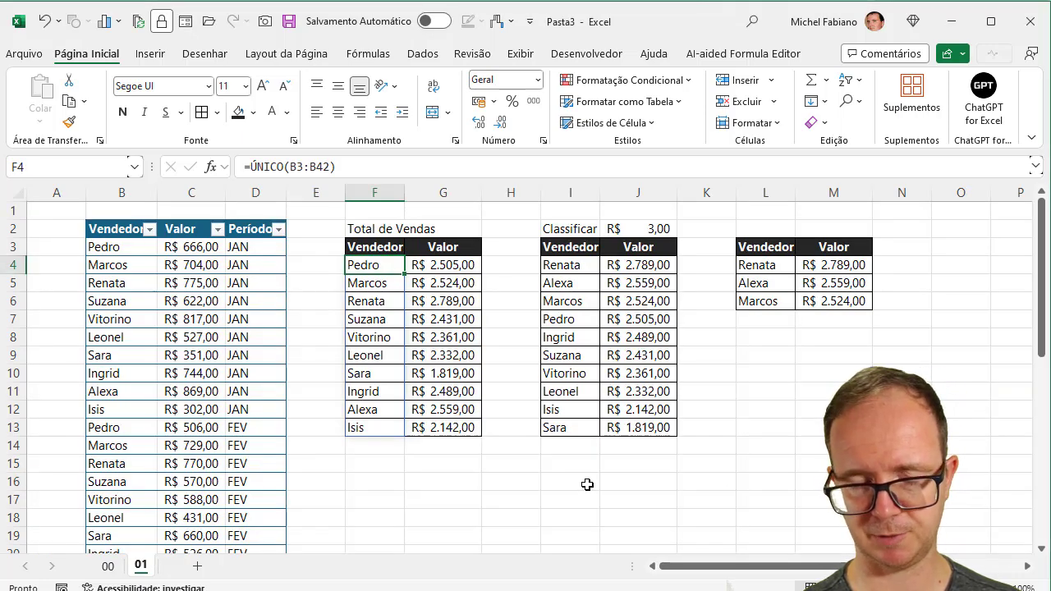
click(120, 232)
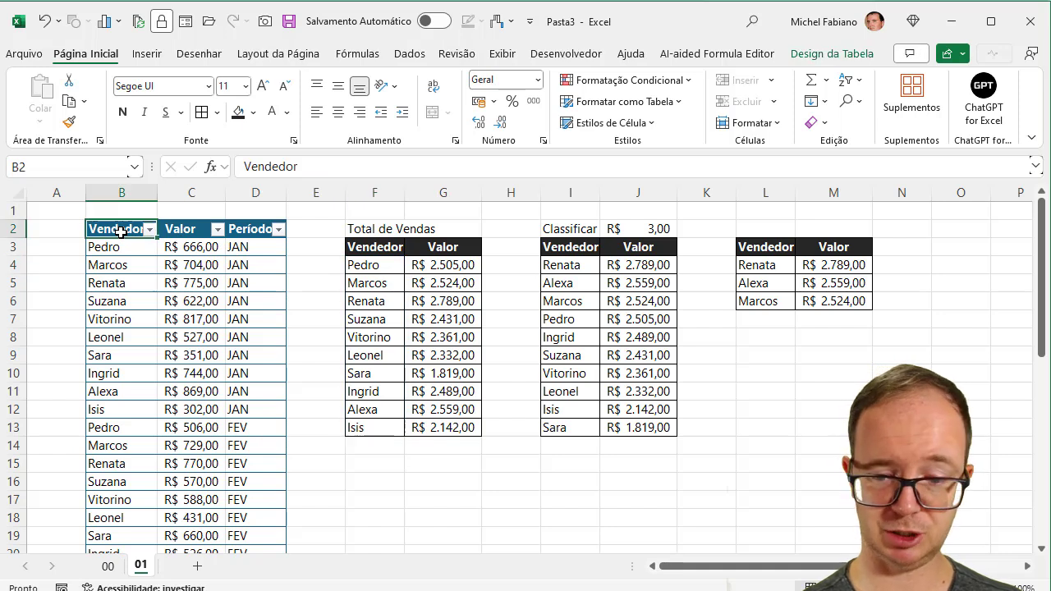
key(Down)
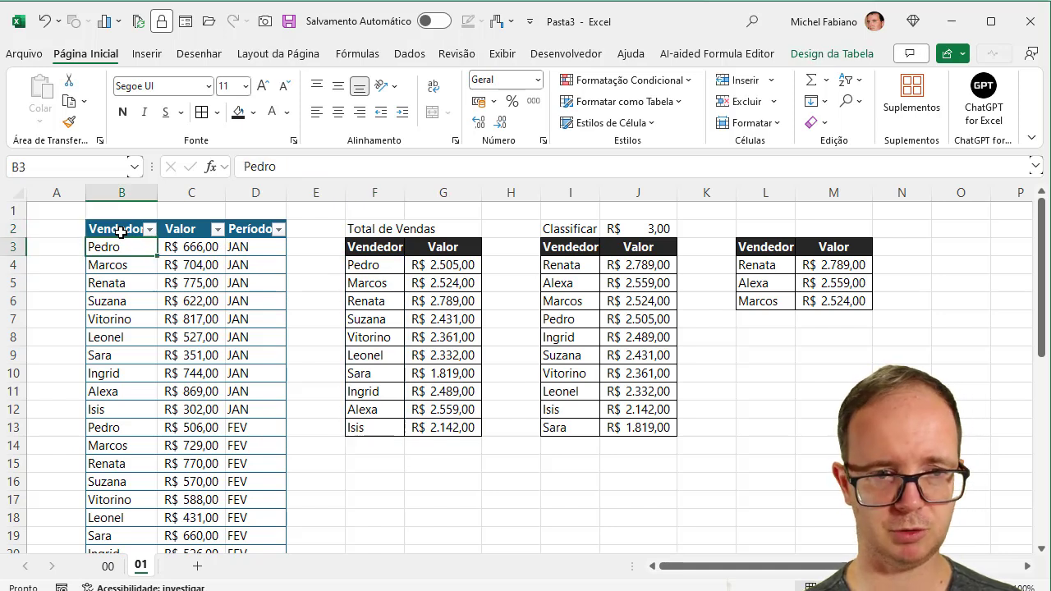
key(shift+Down)
key(shift+Down)
key(shift+Down)
key(shift+Down)
key(shift+Down)
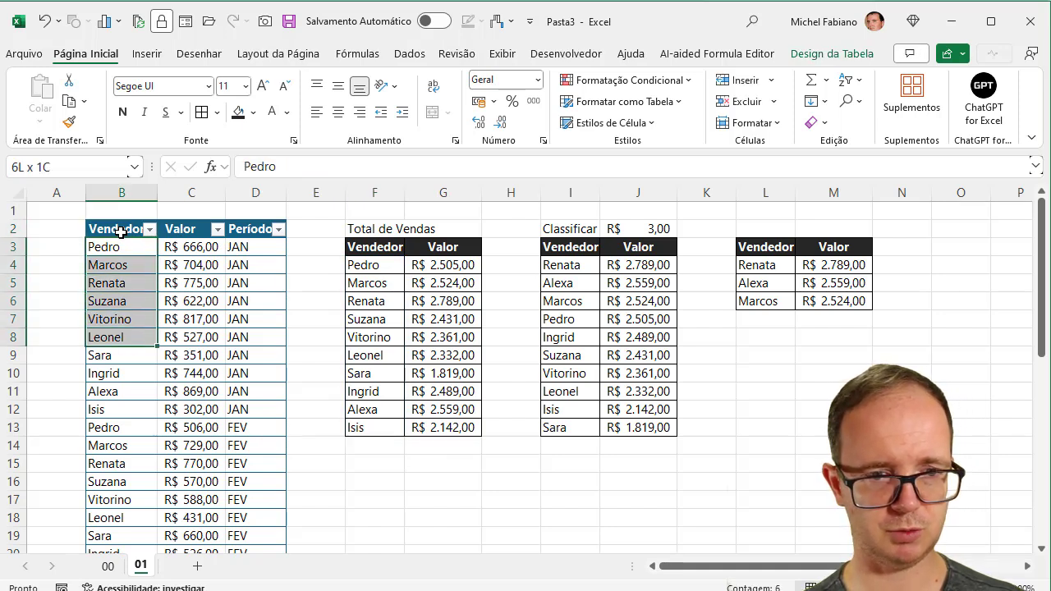
key(shift+Down)
key(shift+Down)
key(shift+Down)
key(shift+Down)
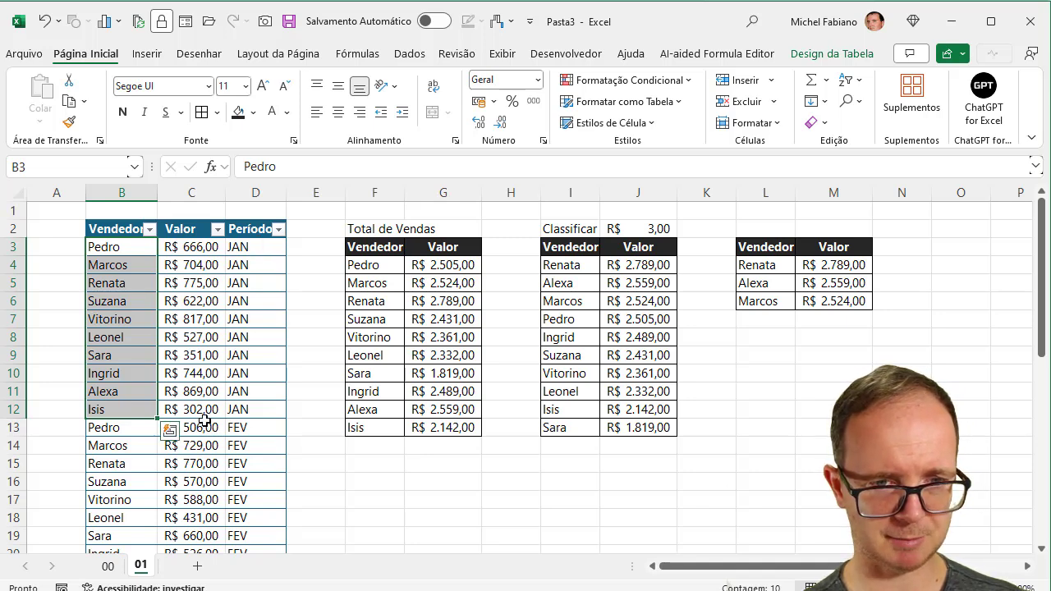
drag(1042, 343, 1042, 433)
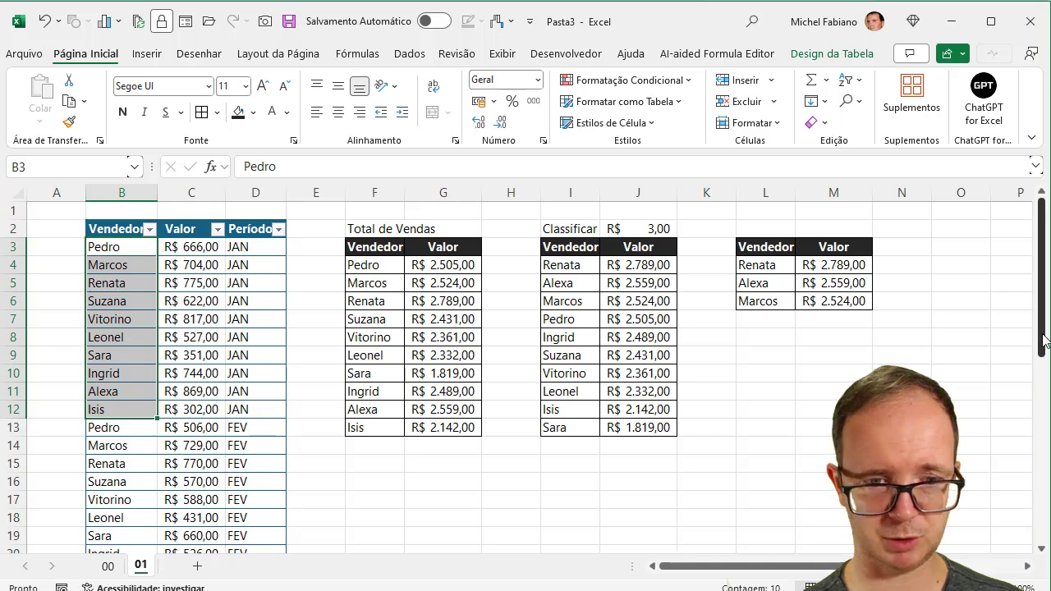
click(1046, 502)
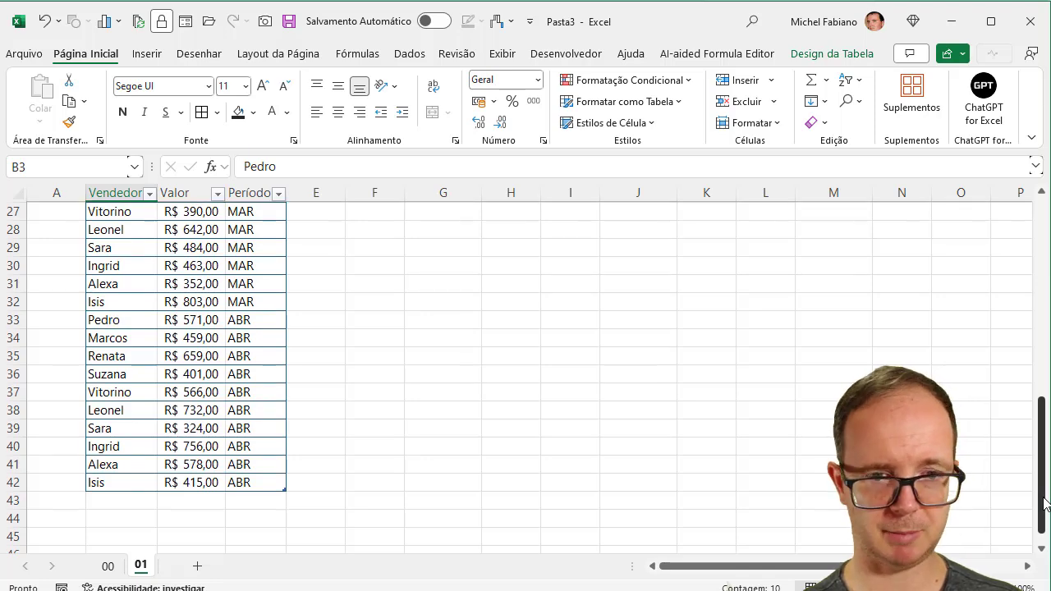
drag(1044, 503, 1037, 234)
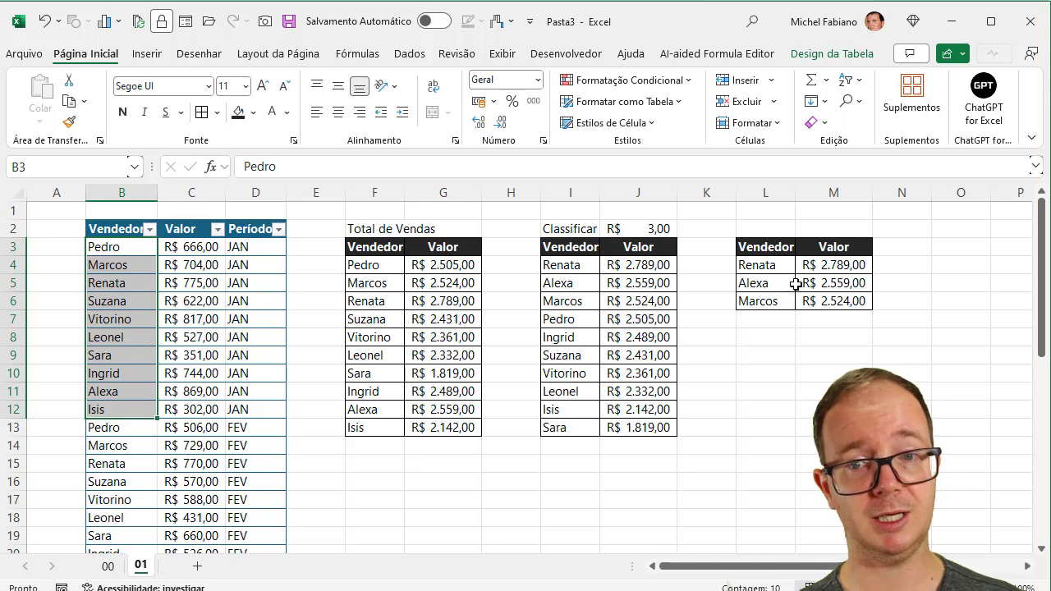
Try ranking counts of 5 and then 3 in J2 to watch the top table resize.
click(664, 229)
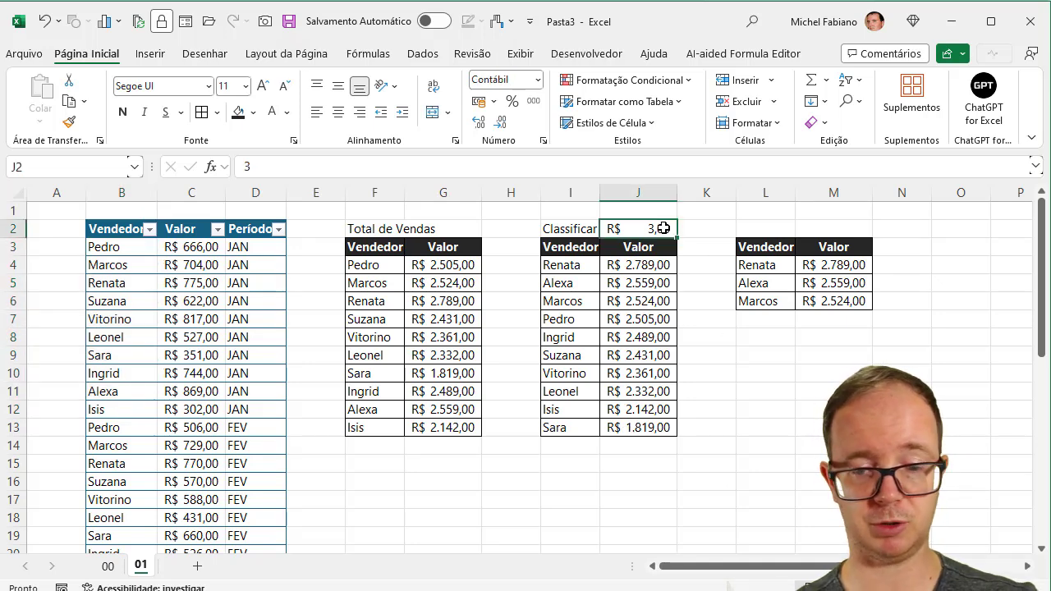
text(5)
key(Return)
click(663, 228)
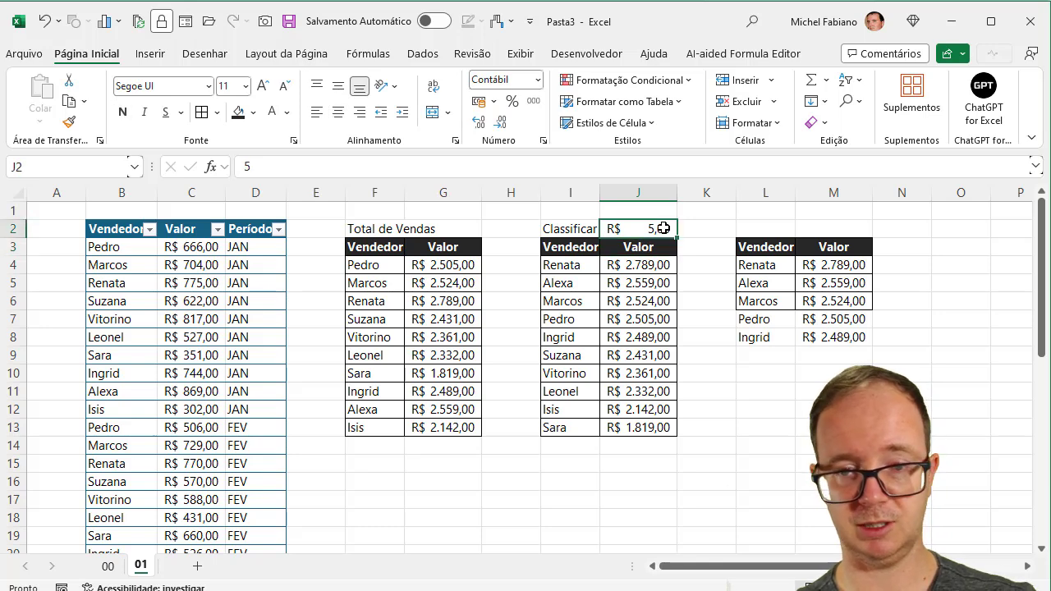
text(3)
key(Return)
Set the J2 count to 2, leaving Renata and Alexa, then select the sales table headers.
click(663, 229)
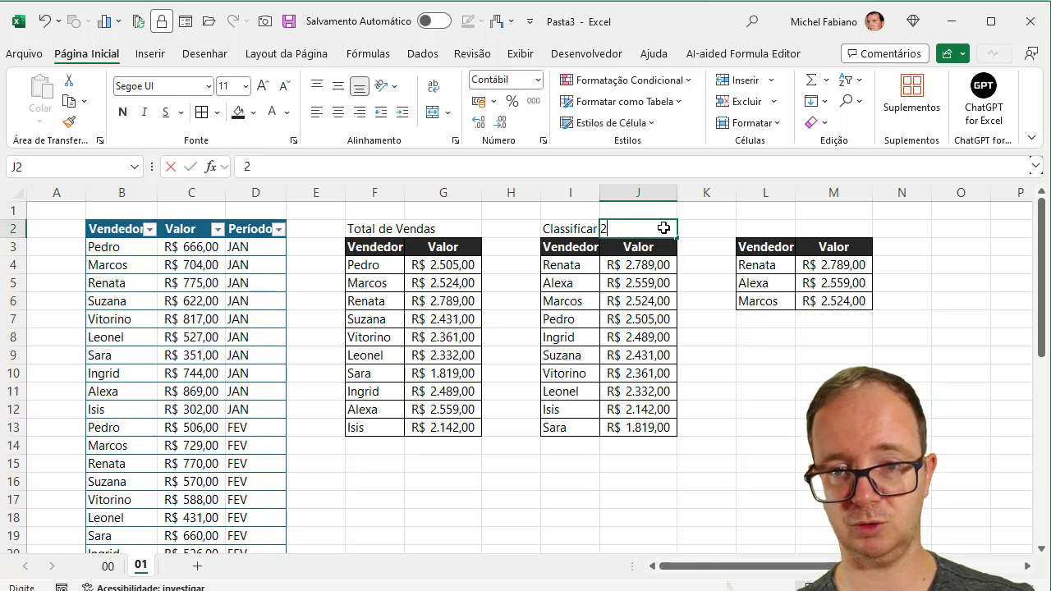
text(R$ 2)
key(Return)
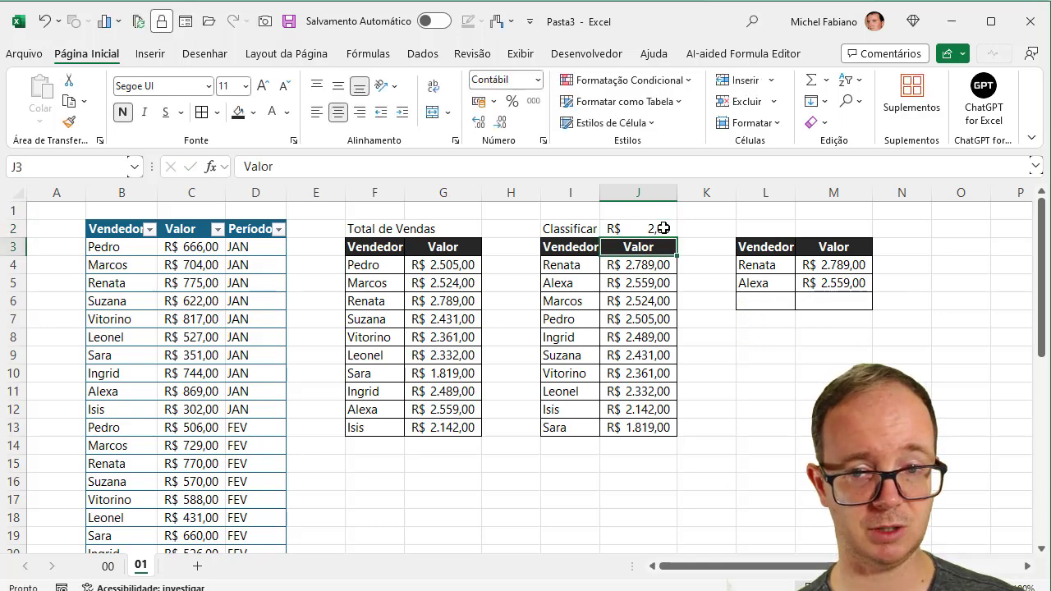
click(663, 229)
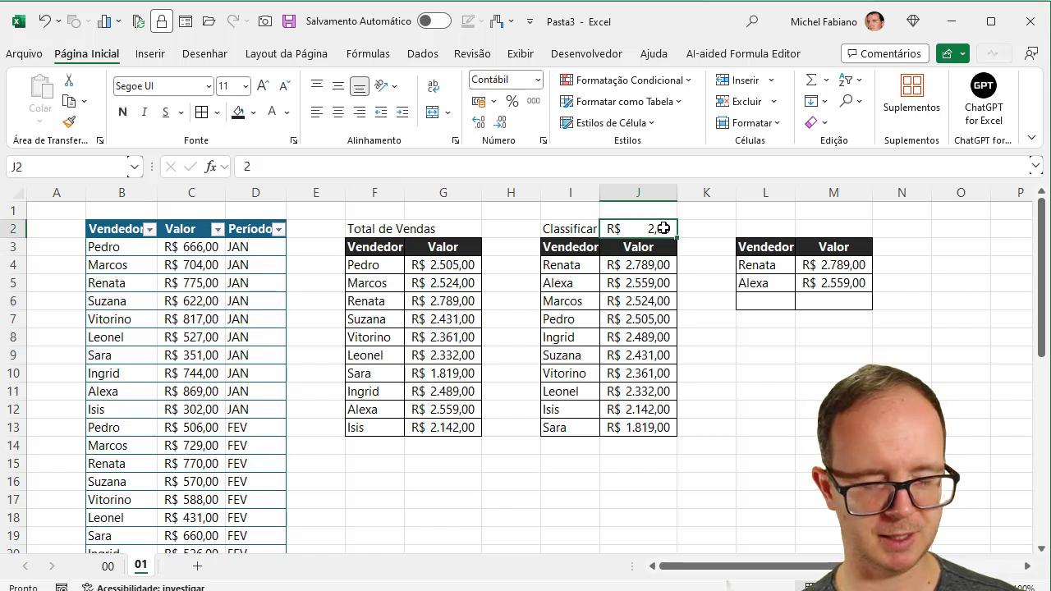
click(119, 230)
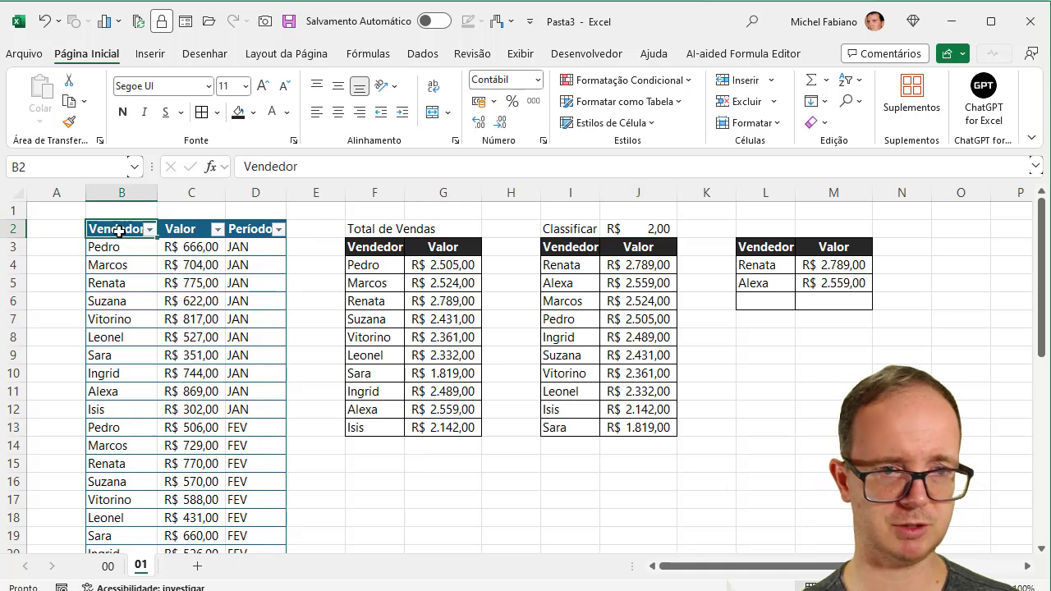
key(ctrl+shift+Right)
Copy the sales table to B2 of a new sheet, Planilha3, and autofit columns B and C.
key(ctrl+shift+Down)
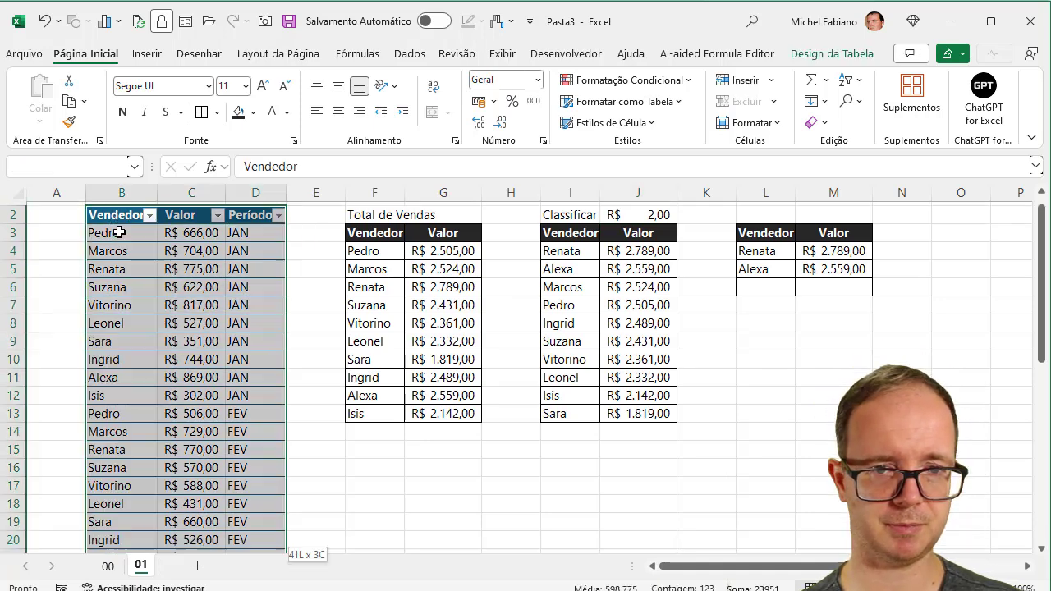
key(ctrl+c)
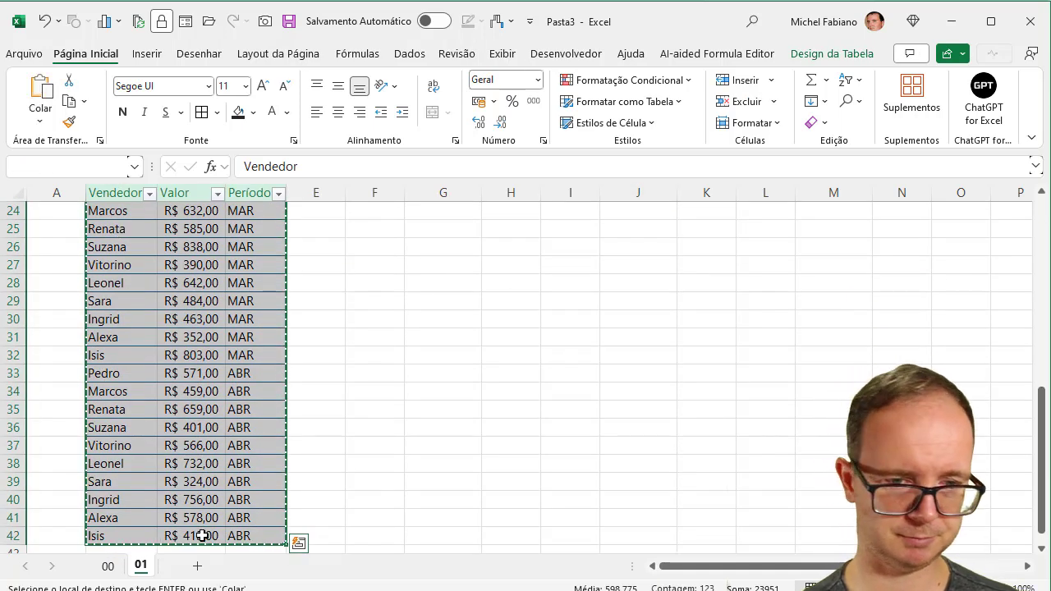
click(198, 566)
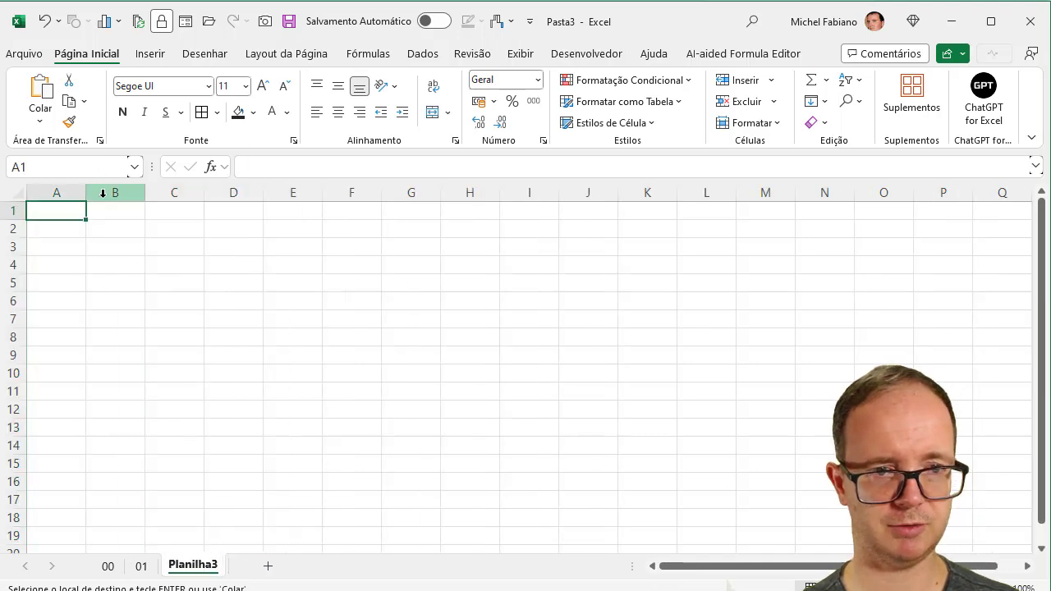
click(111, 225)
key(ctrl+v)
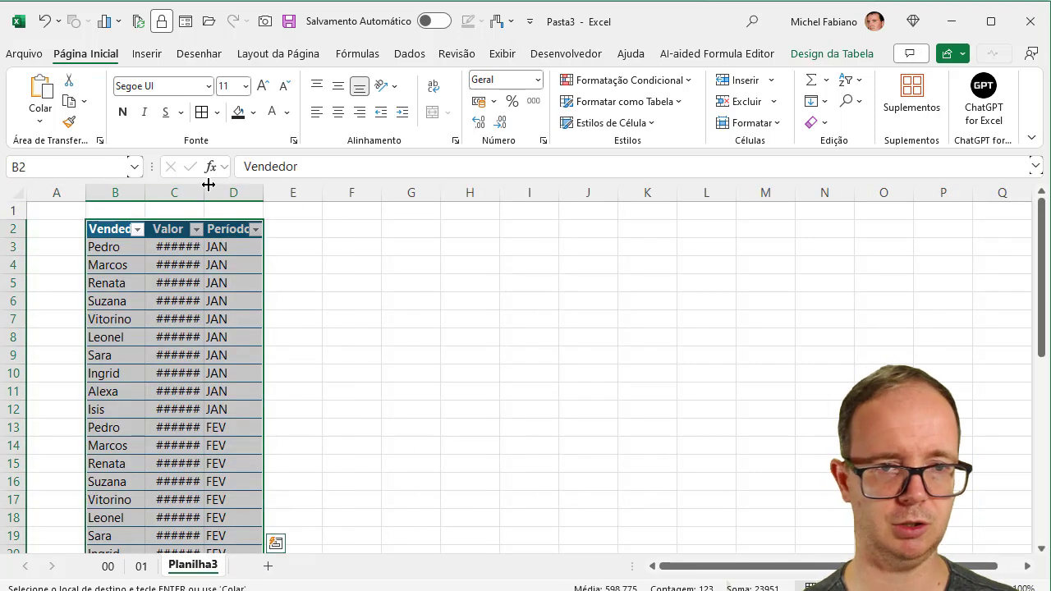
double_click(204, 187)
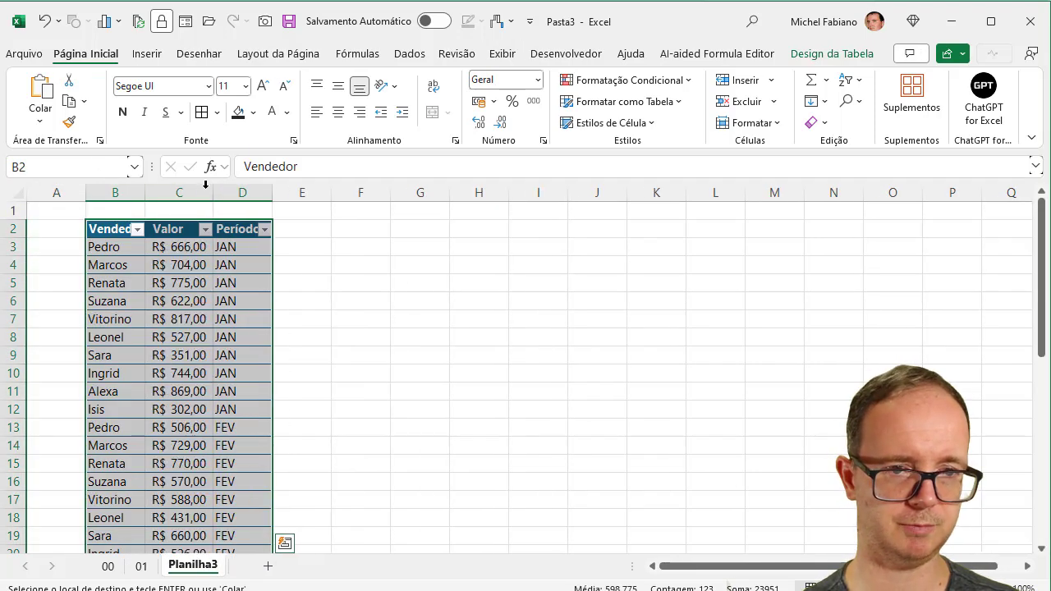
double_click(144, 192)
click(415, 233)
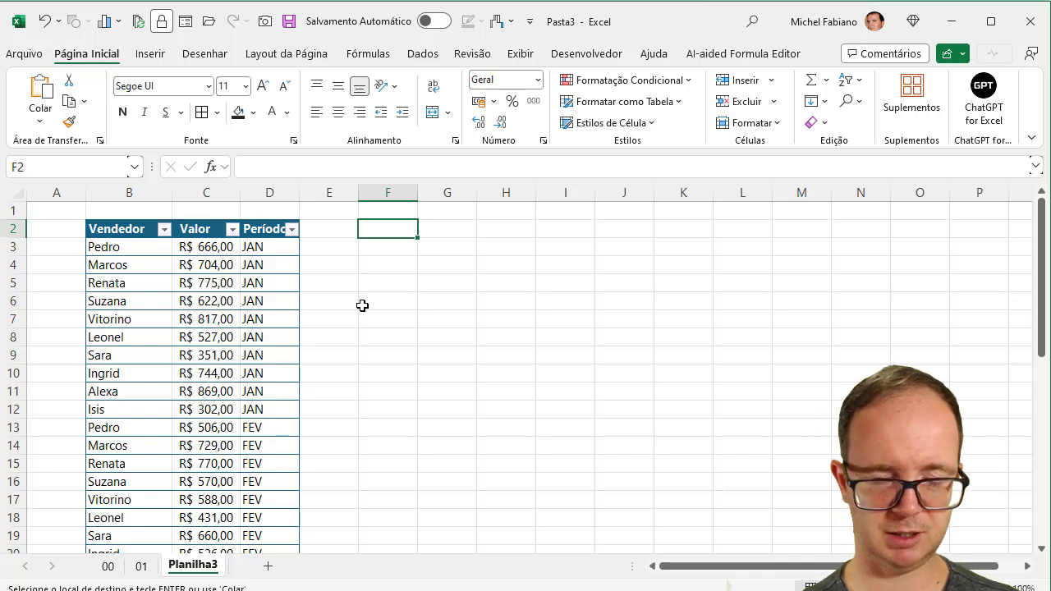
Enter =ÚNICO(Tabela13[[#Tudo];[Vendedor]]) in F2, spilling the header and ten distinct sellers.
text(=únic)
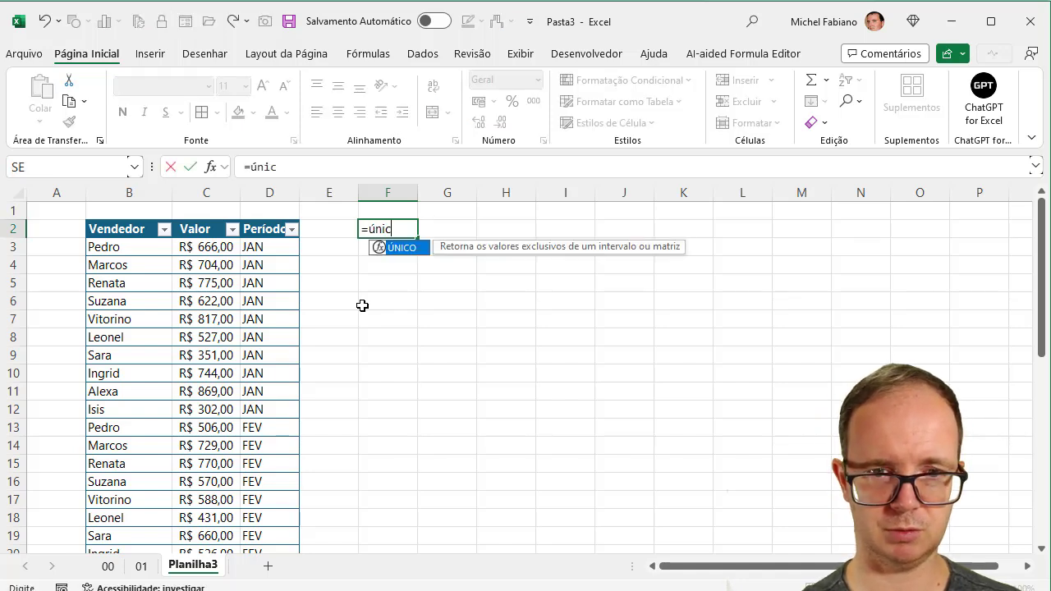
text(o()
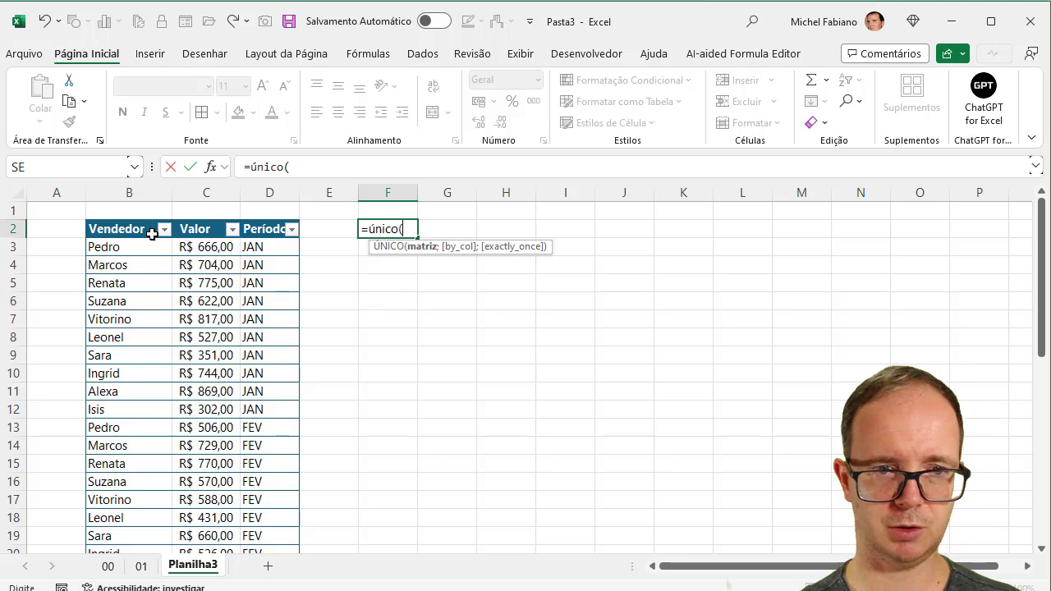
click(146, 229)
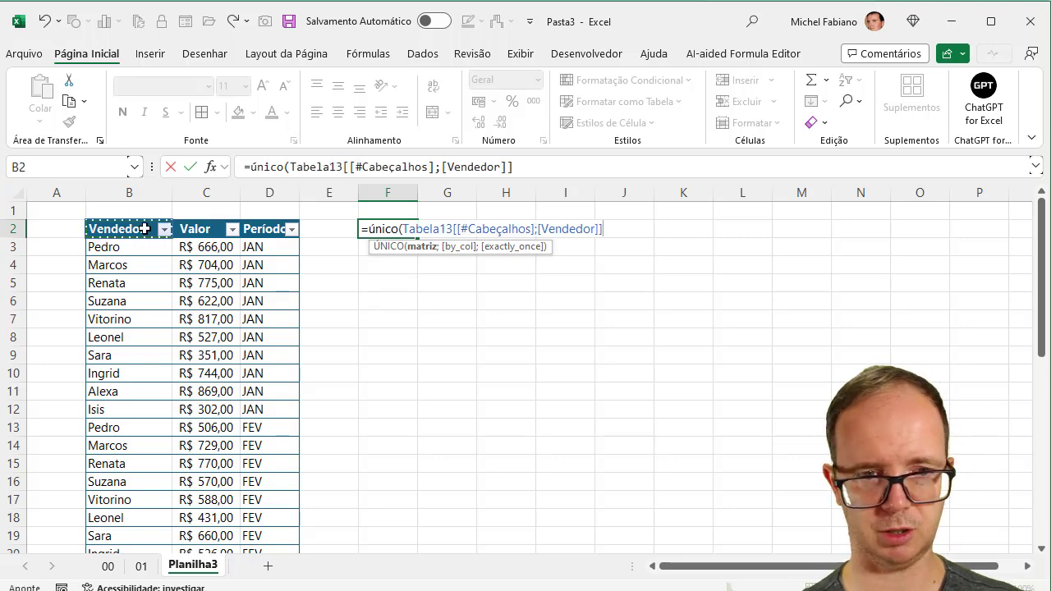
key(ctrl+shift+Down)
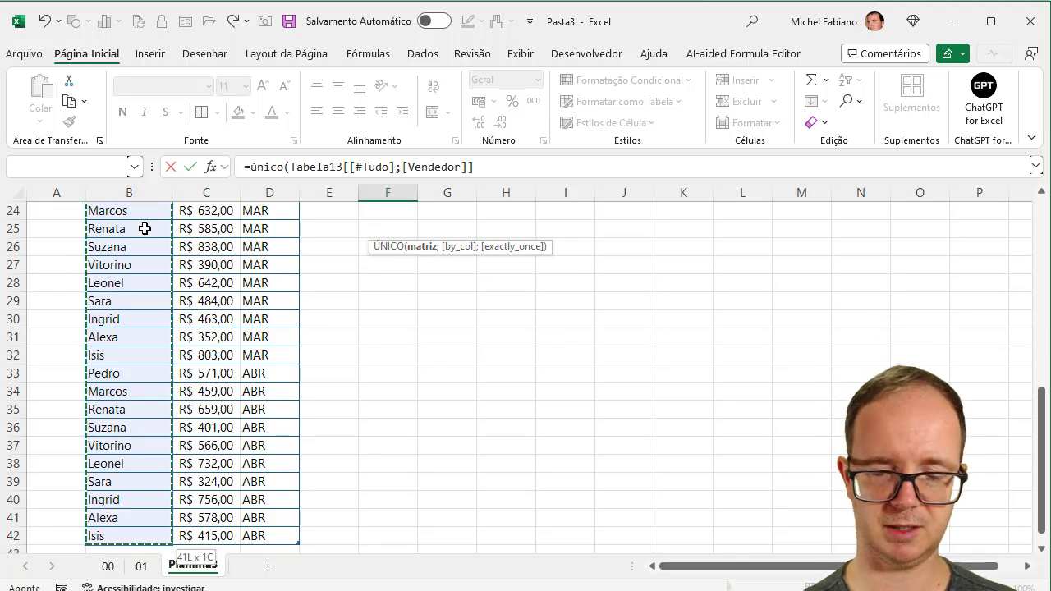
key(Return)
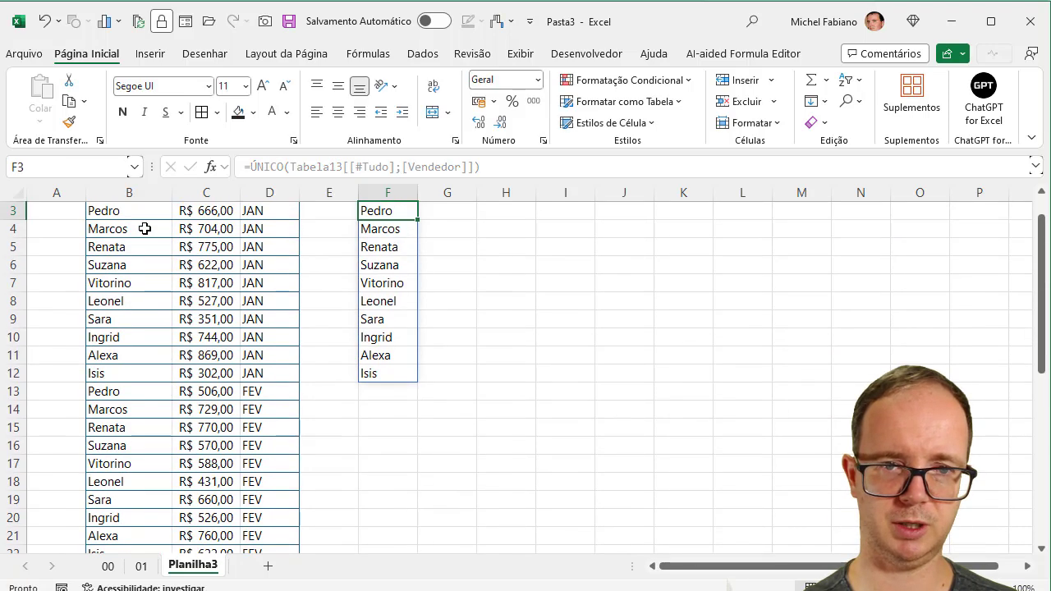
key(Up)
key(Up)
key(Down)
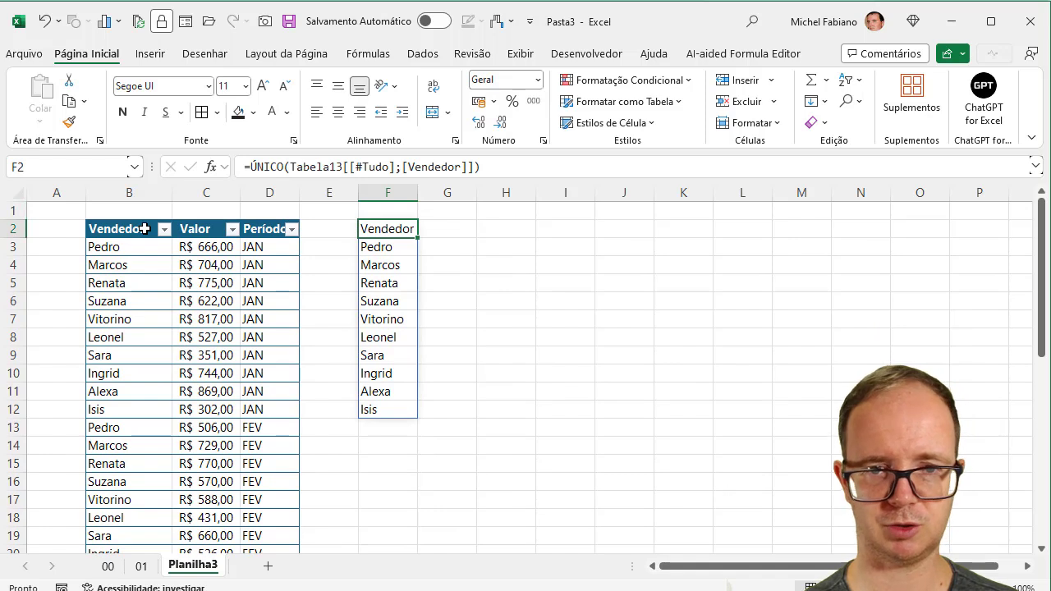
key(Down)
key(Down)
key(Down)
key(Down)
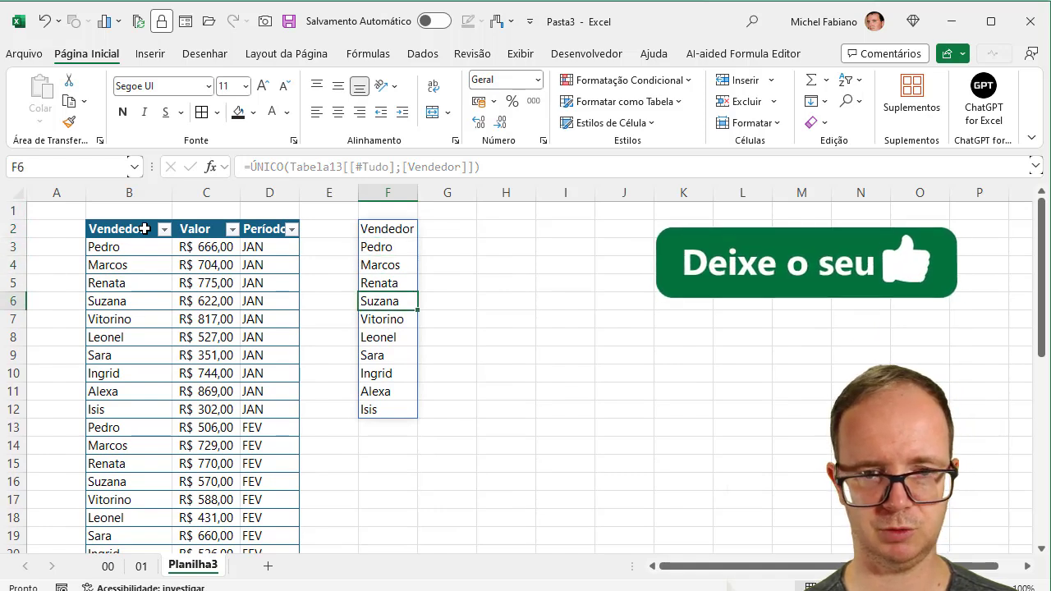
key(Down)
key(Down)
key(Down)
key(Down)
key(Down)
key(Down)
key(Up)
key(Up)
key(Up)
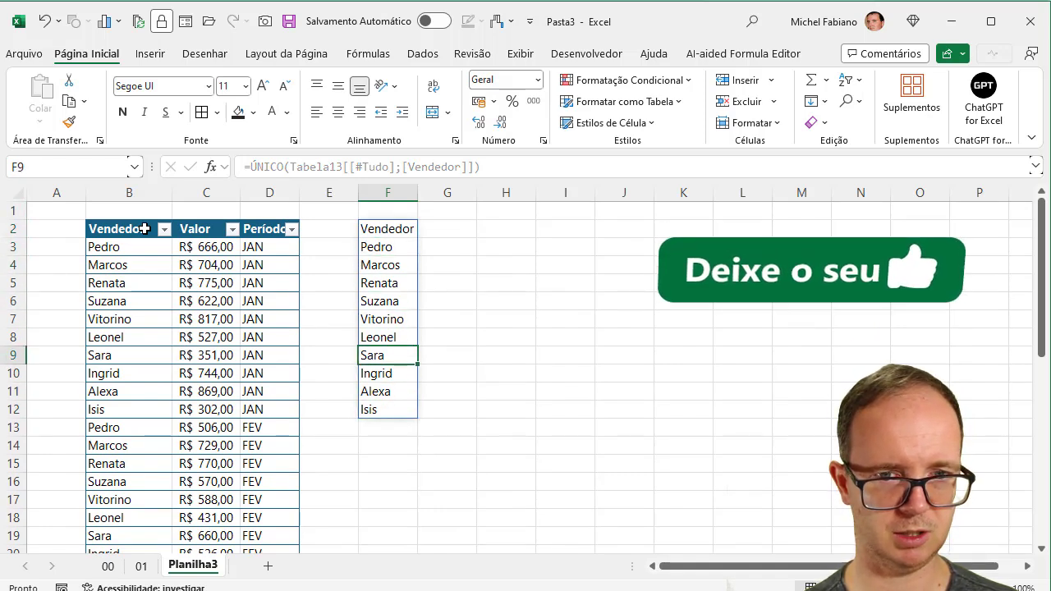
key(Up)
key(Up)
key(Up)
key(Up)
key(Up)
key(Up)
key(Right)
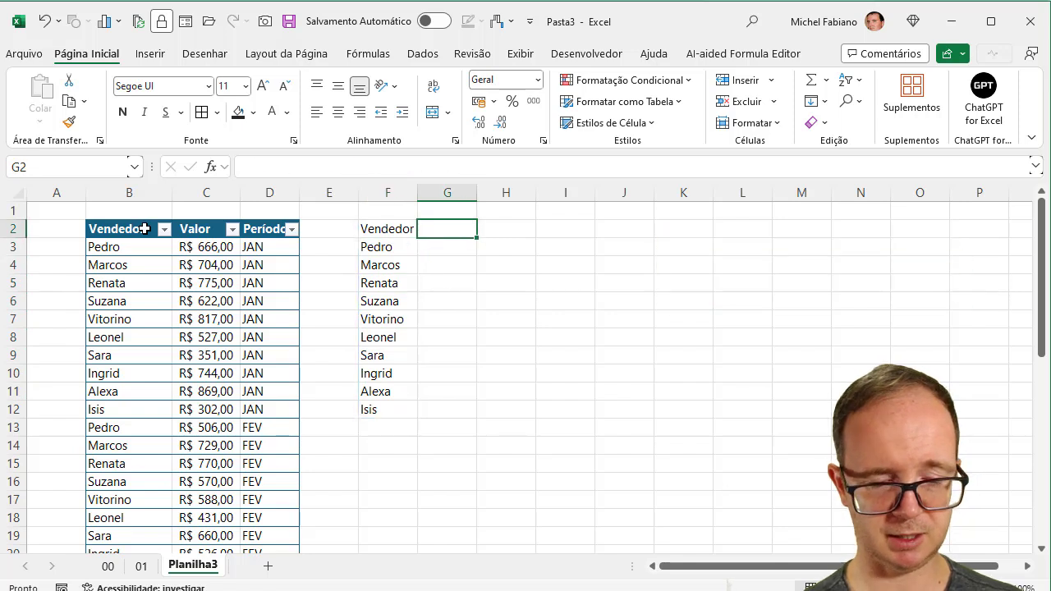
Label G2 'Valor' and enter =SOMASE(B:B;F3;C:C) in G3 for Pedro's total.
text(Valor)
key(Return)
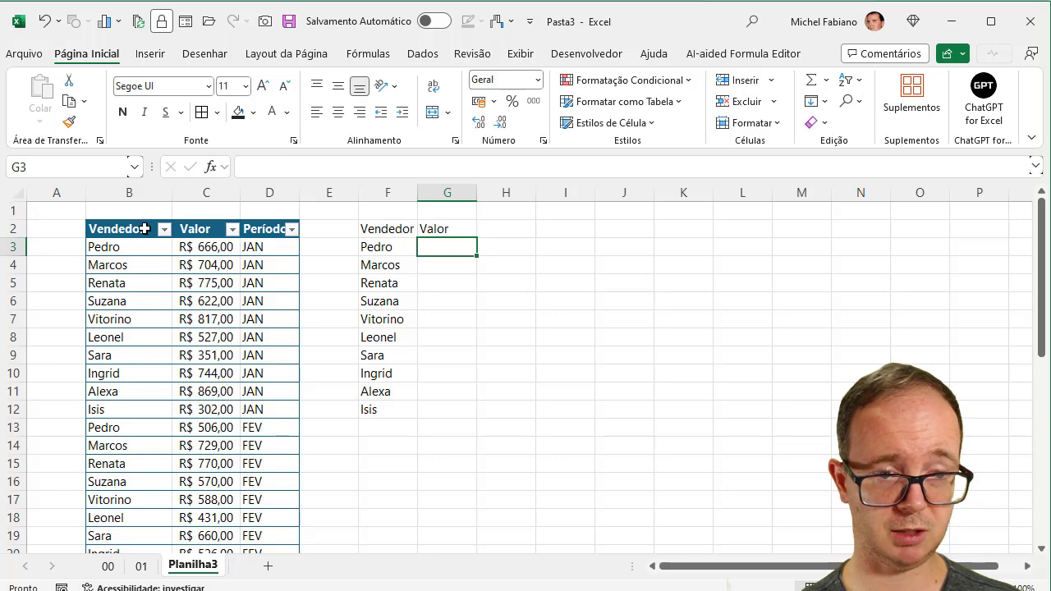
text(=s)
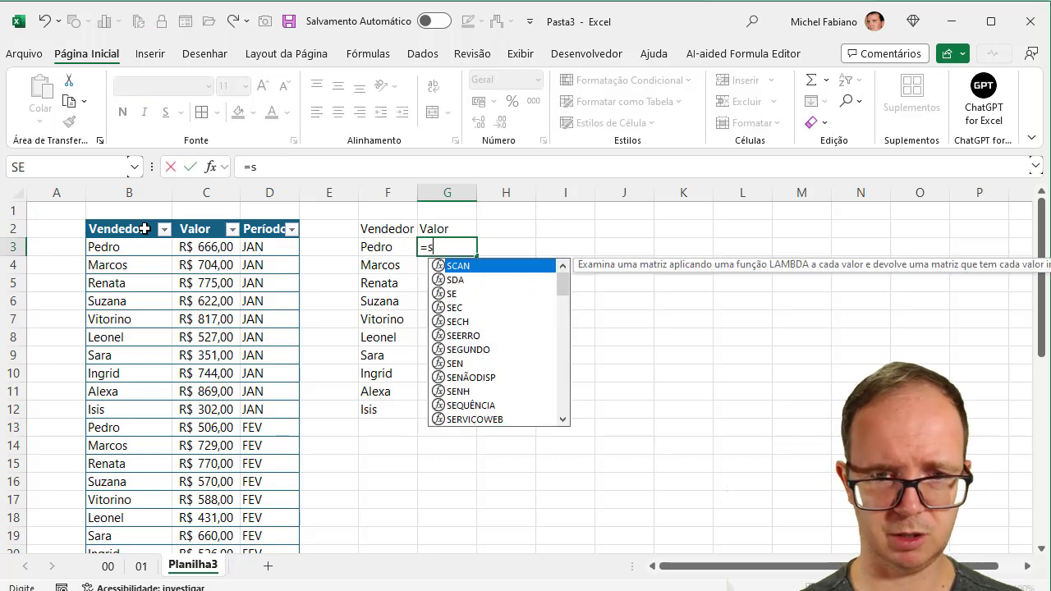
text(omase()
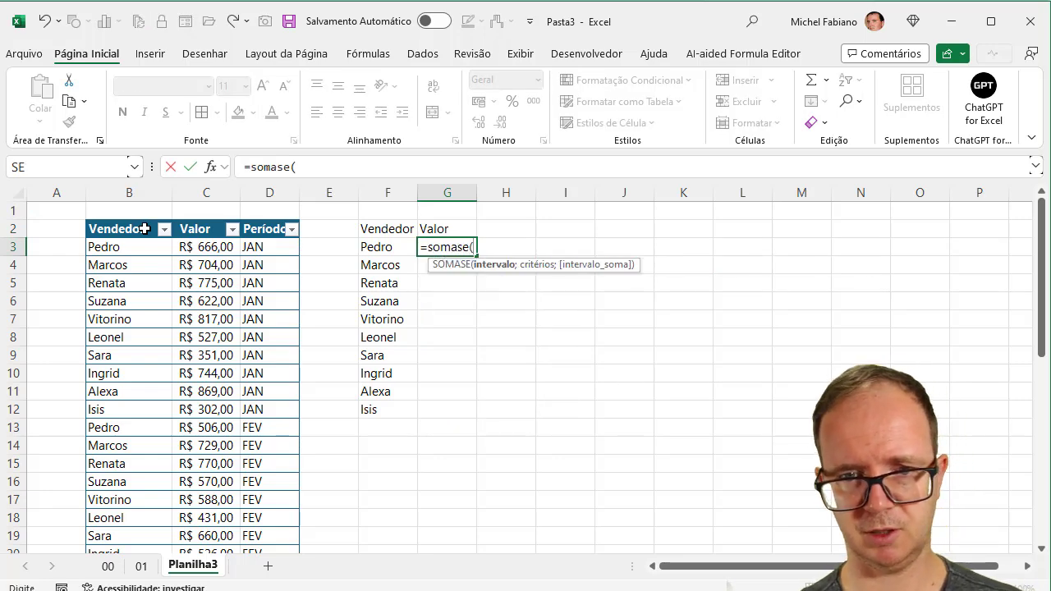
click(121, 188)
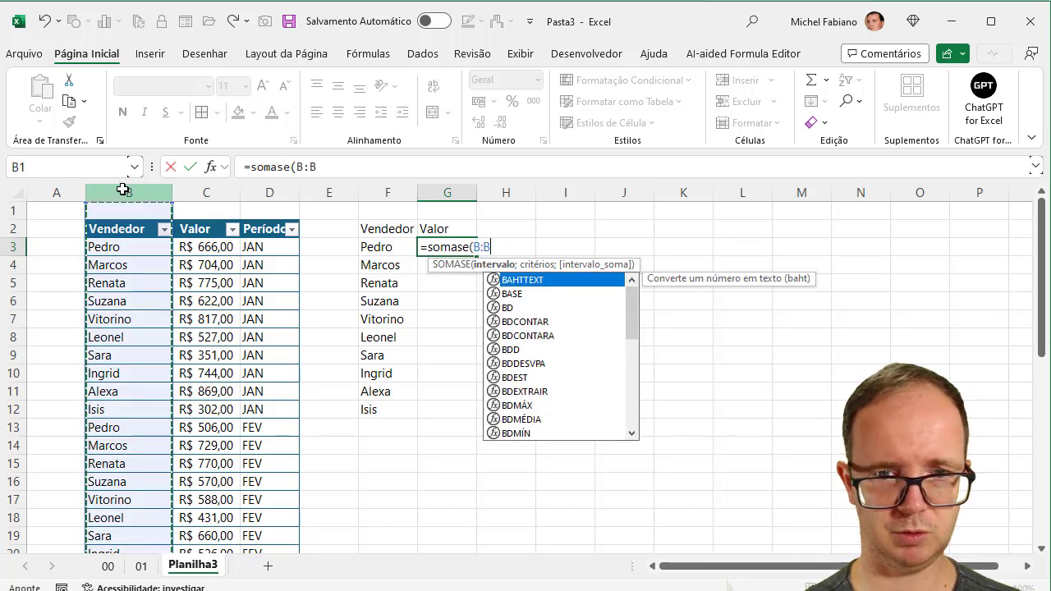
text(;)
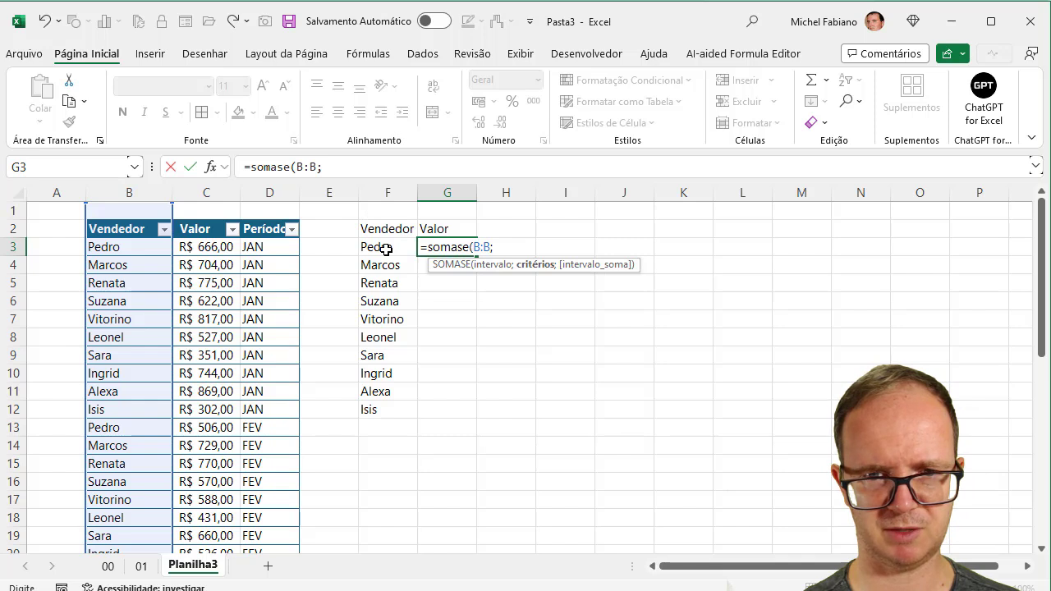
click(385, 249)
text(;)
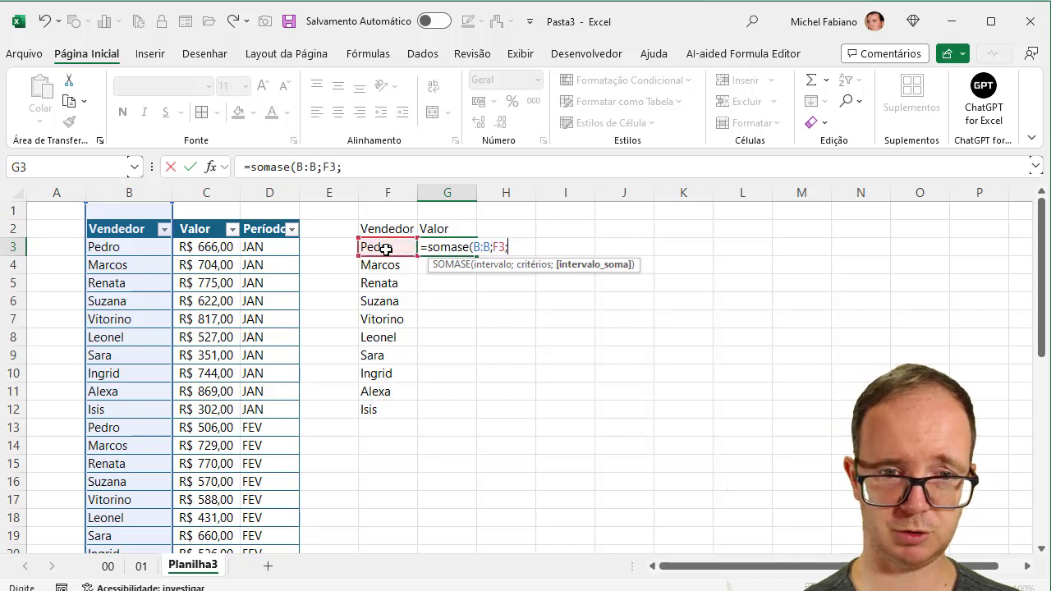
click(198, 192)
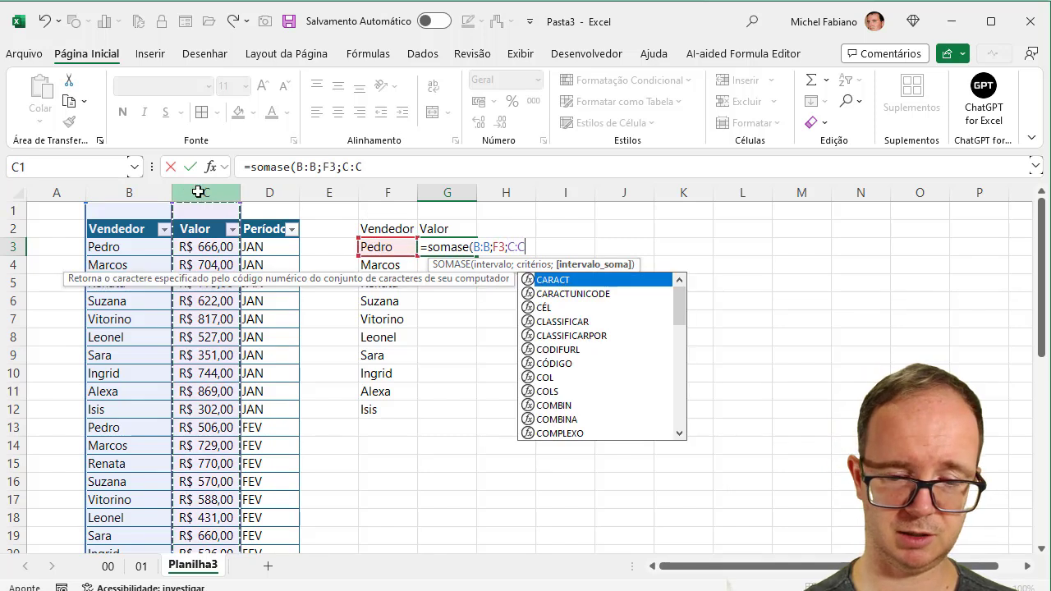
text())
key(Return)
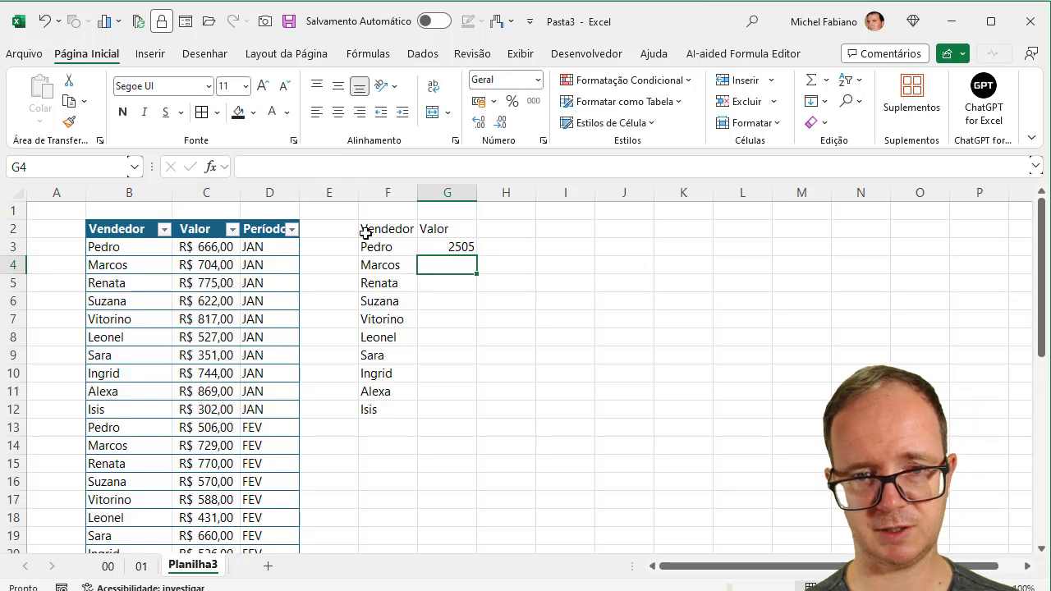
Fill the total formula down to G12 and format the totals as R$ currency.
click(432, 247)
drag(476, 257, 473, 421)
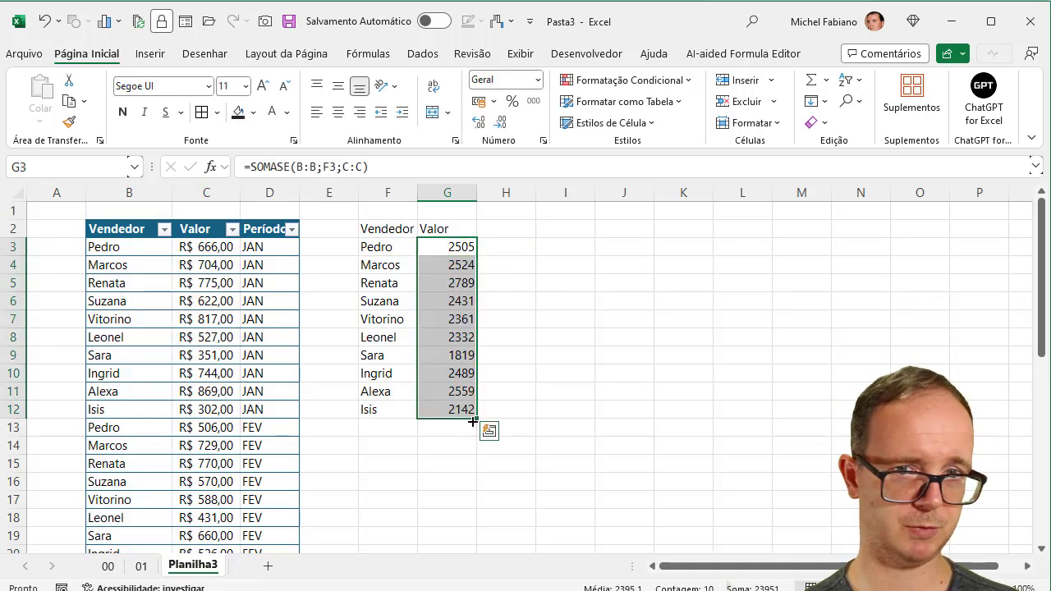
click(479, 102)
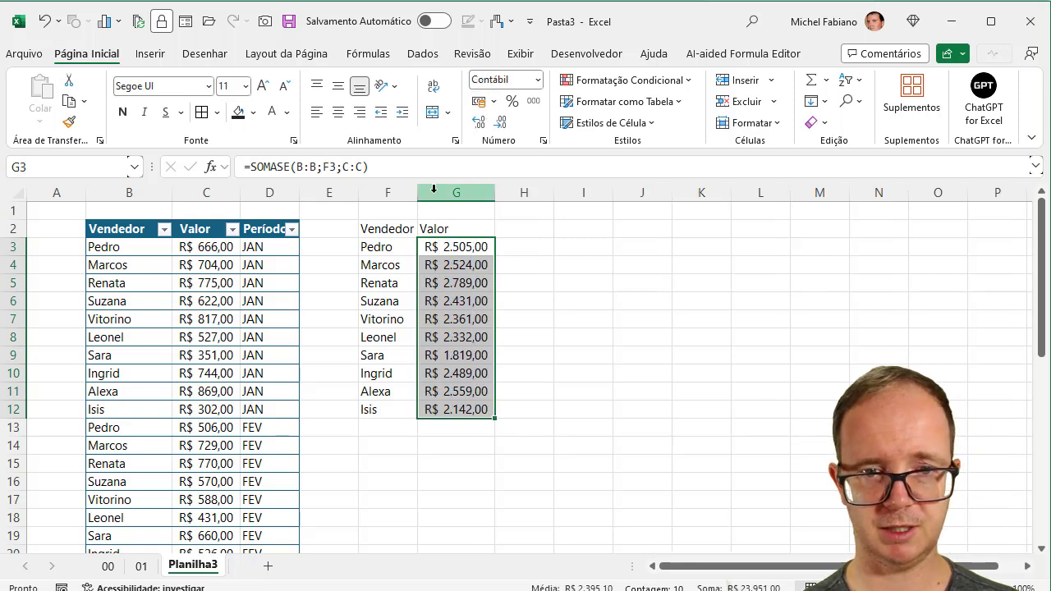
click(386, 244)
Give the F2:G2 header a black fill with bold, centred white text.
drag(389, 229, 455, 236)
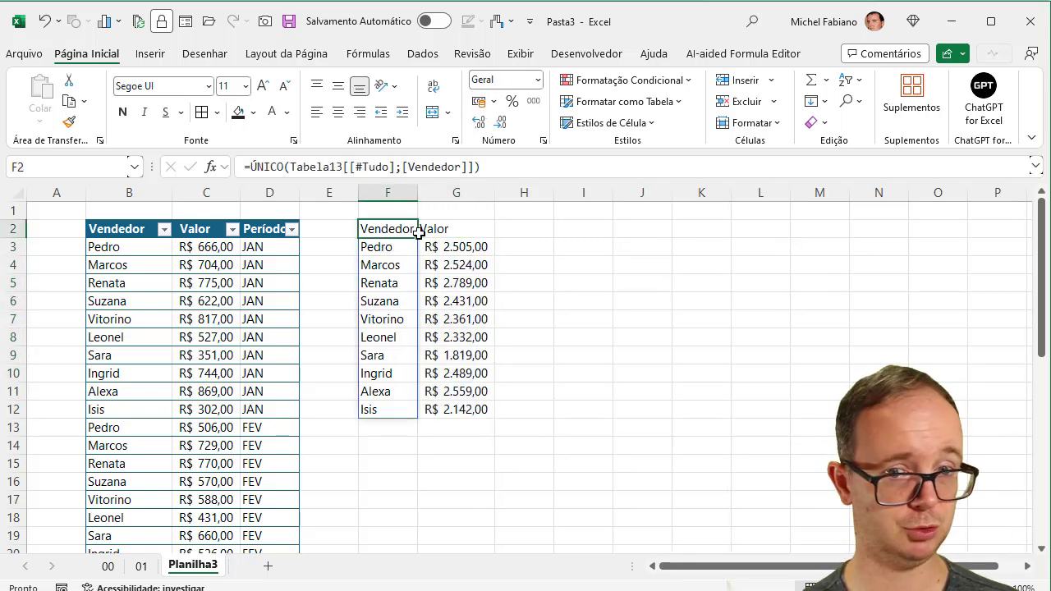
click(237, 111)
click(276, 115)
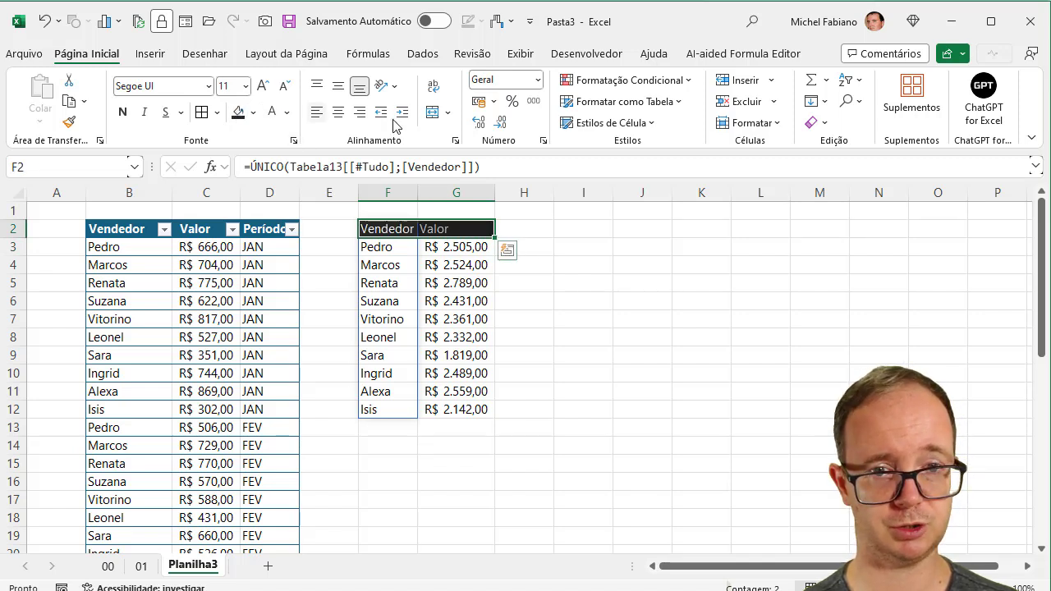
click(335, 116)
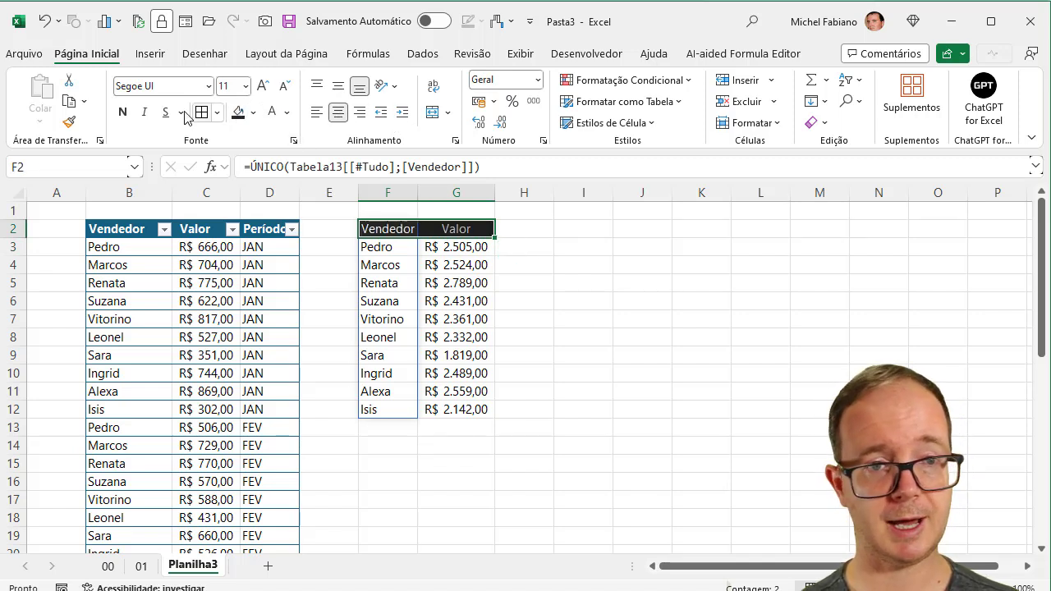
click(123, 112)
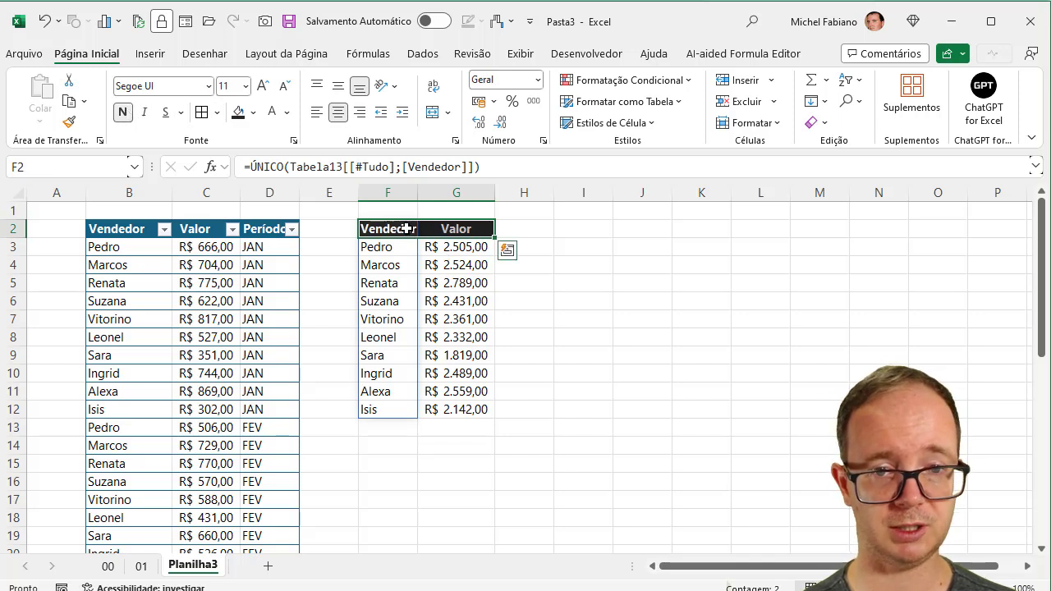
Add borders to every cell of the summary F2:G12.
drag(405, 229, 454, 408)
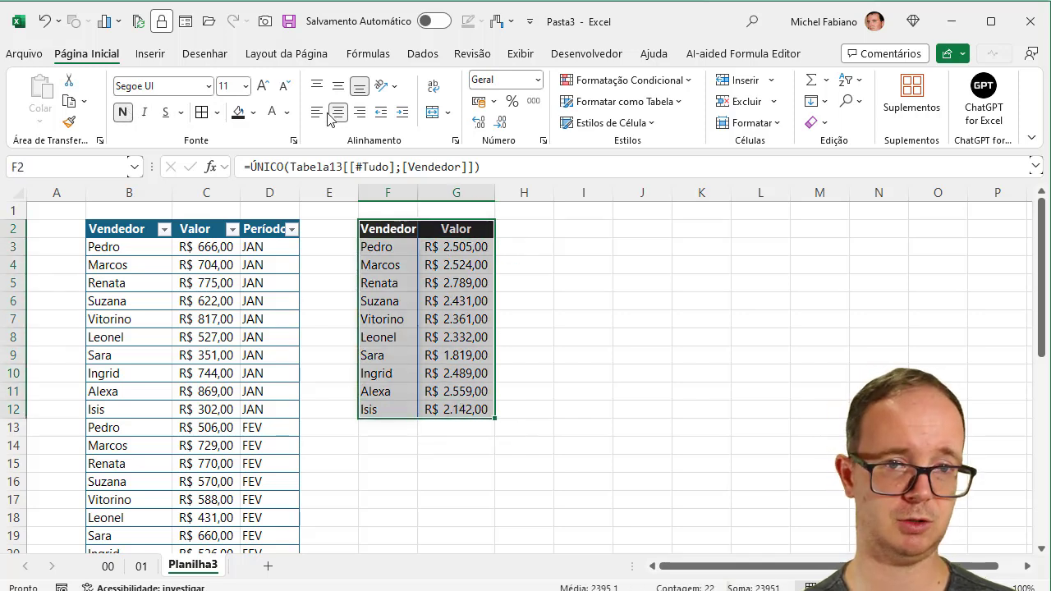
click(202, 112)
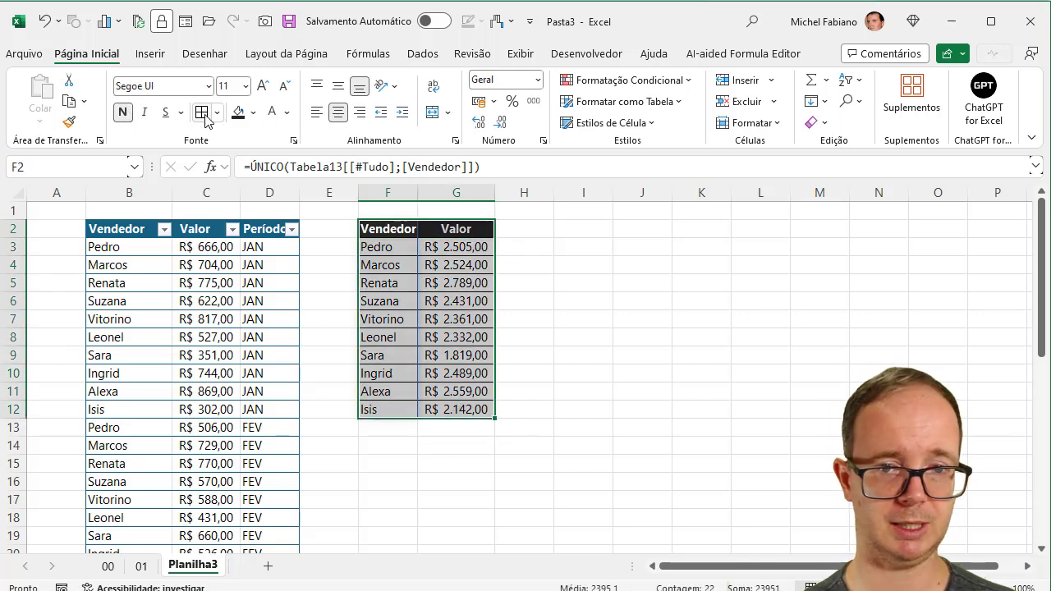
click(577, 228)
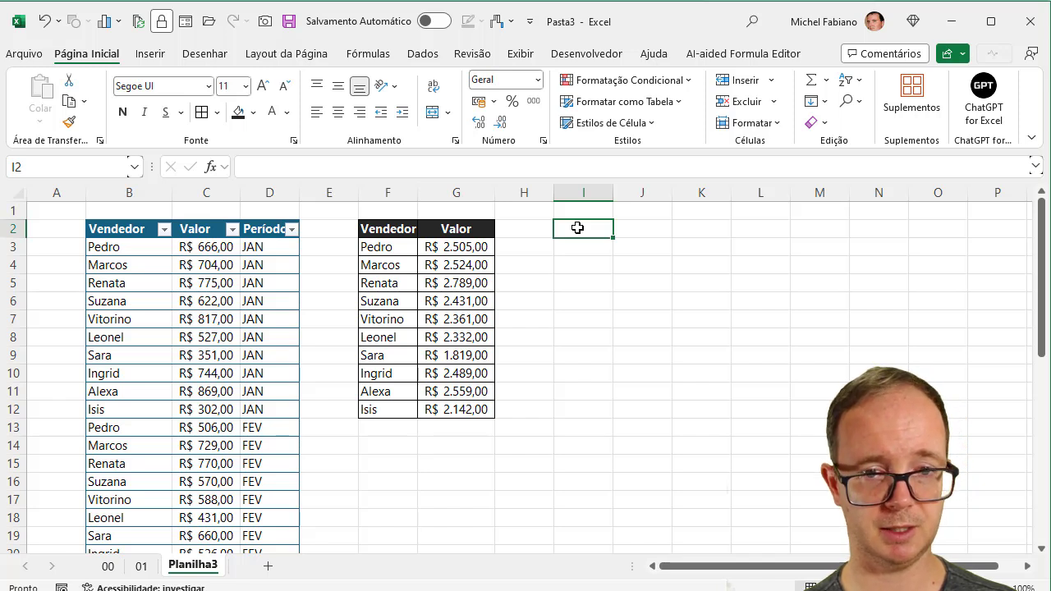
Enter =CLASSIFICAR(F2:G12;2;-1) in I2, listing sellers from Renata 2789 down to Sara 1819.
text(=class)
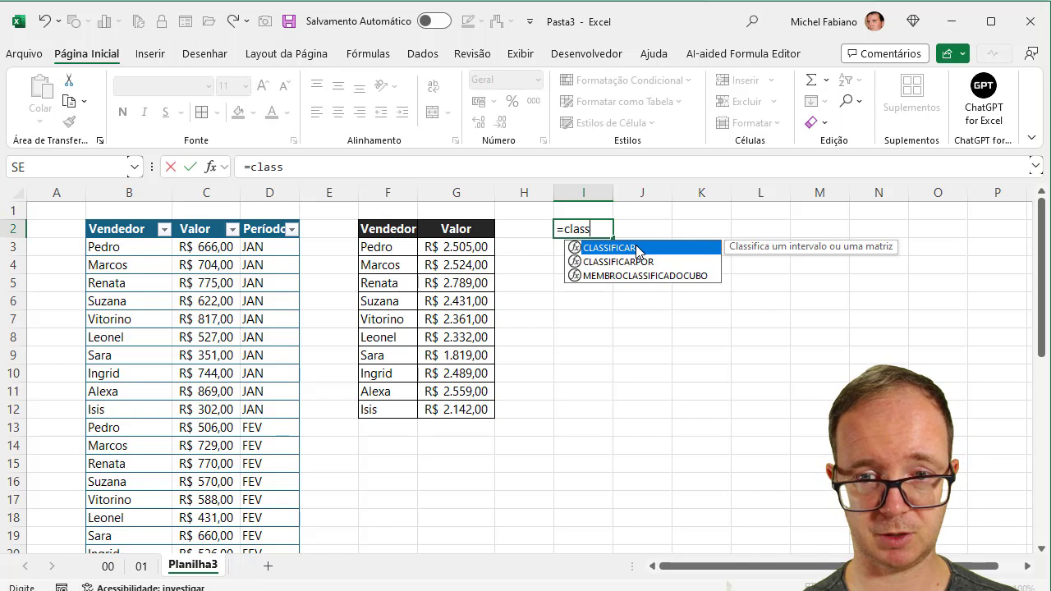
double_click(637, 248)
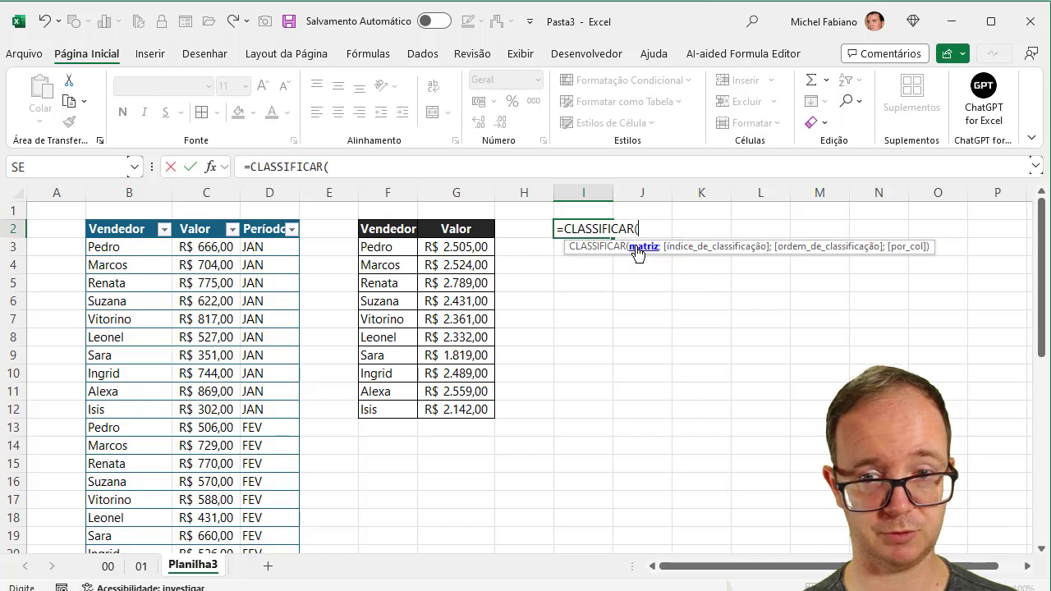
drag(392, 230, 450, 415)
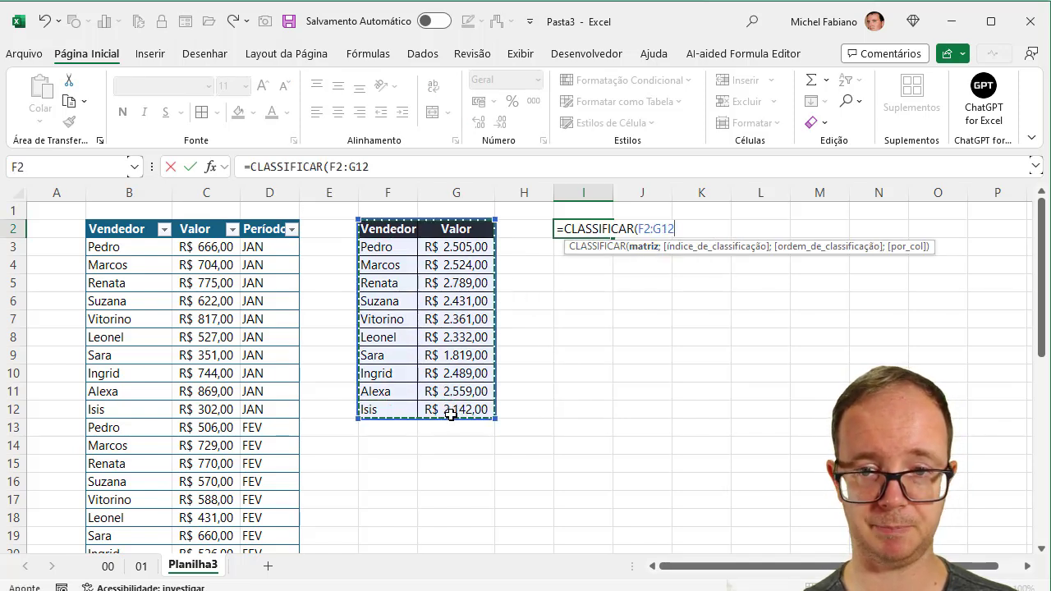
text(;)
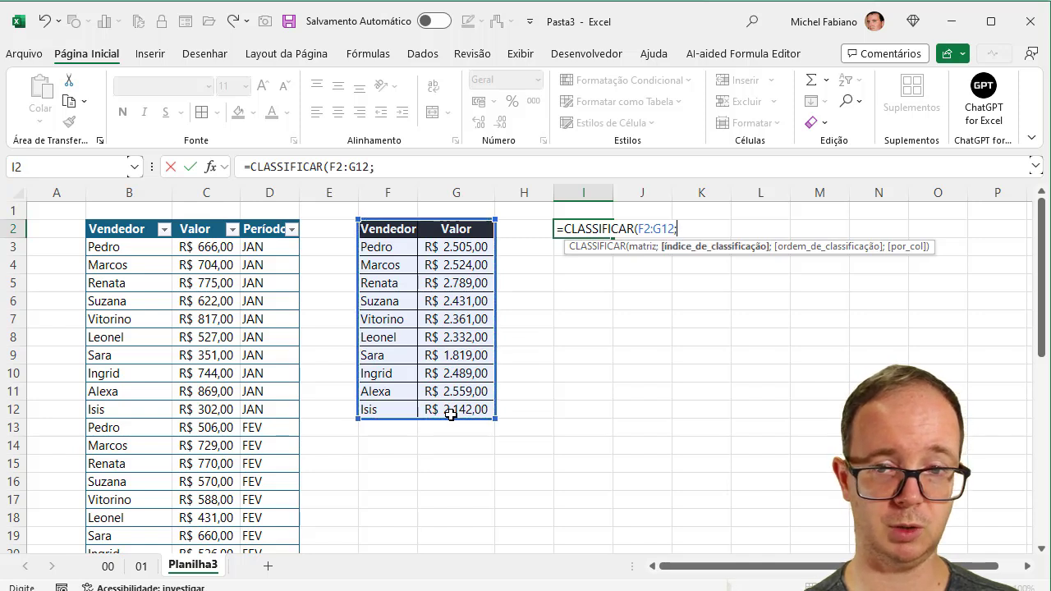
text(2)
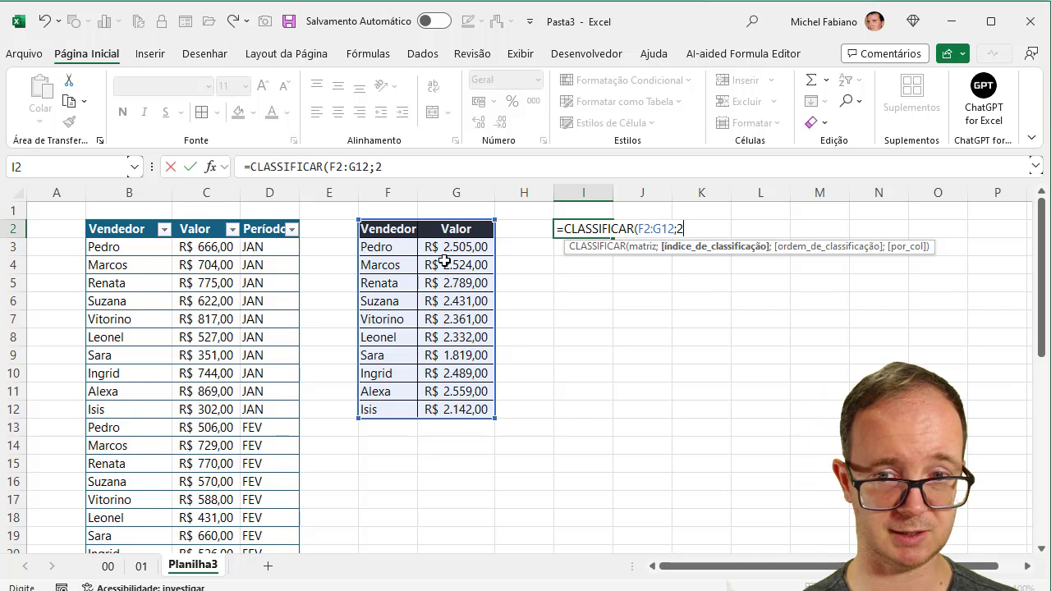
text(;)
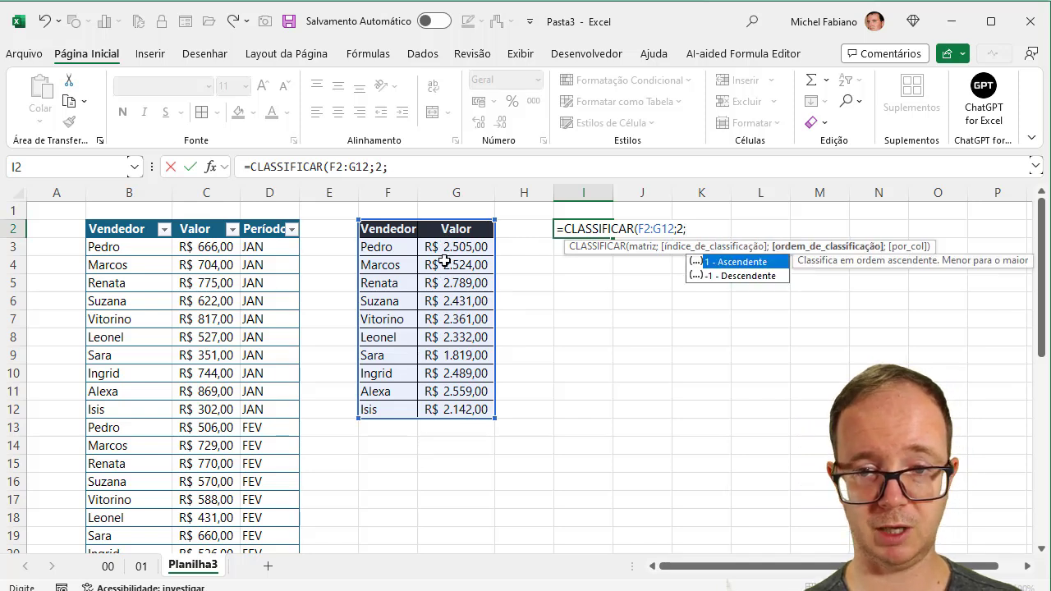
double_click(731, 277)
text())
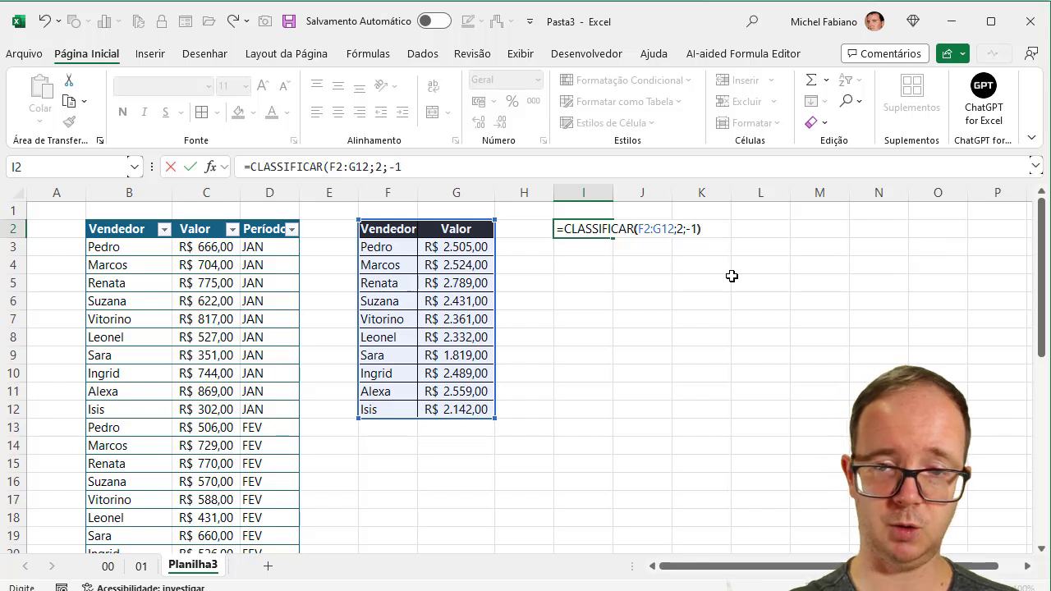
key(Return)
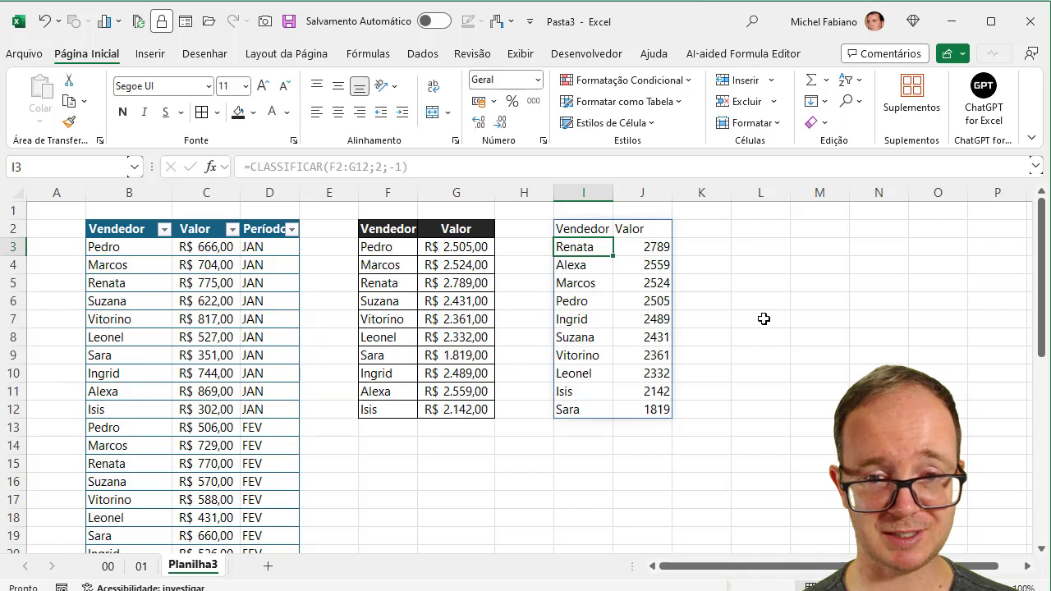
Put 'Ranking Top:' in L2 and 3 in M2, autofitting column L.
mouse_move(581, 229)
mouse_down()
mouse_move(636, 244)
mouse_move(638, 408)
mouse_up()
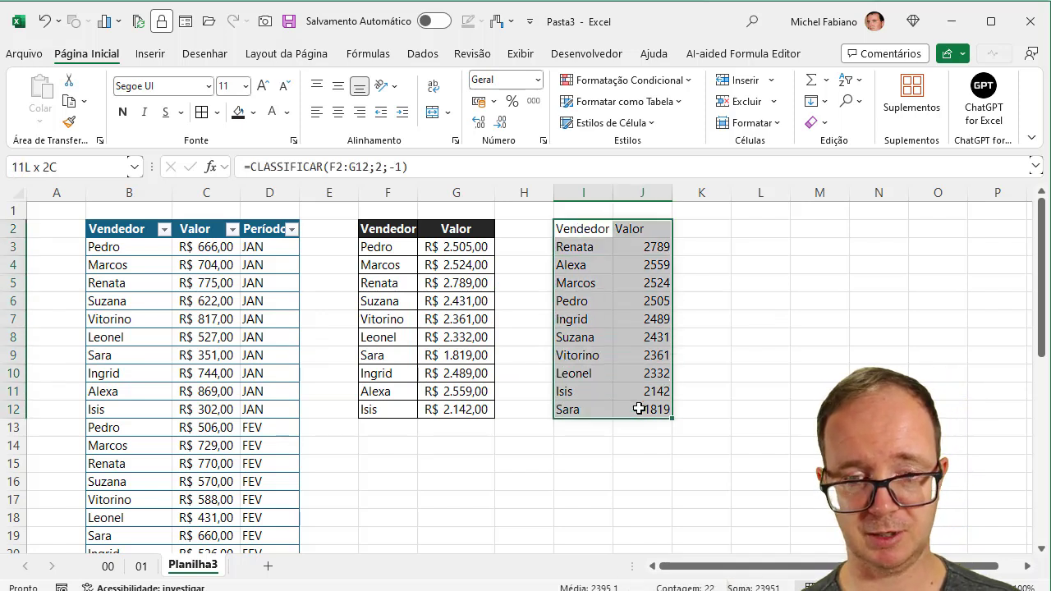
click(765, 228)
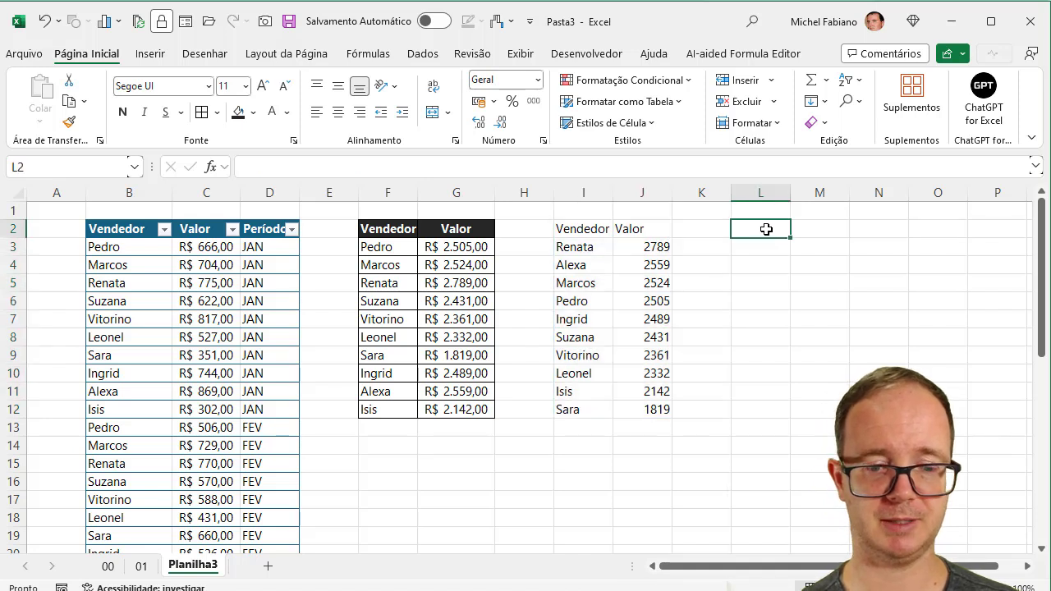
text(Ranking Top)
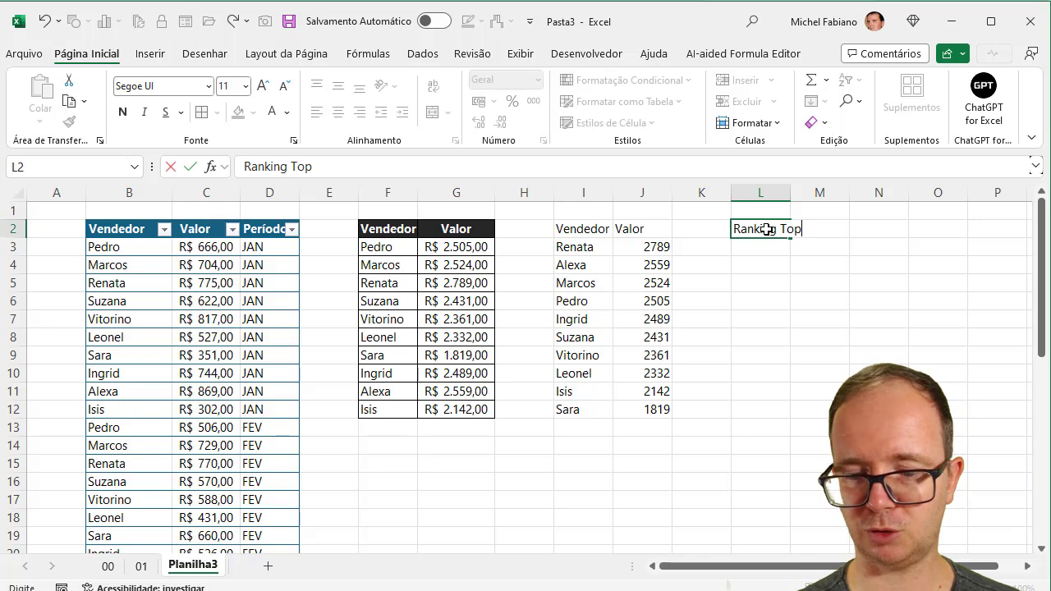
text(:)
key(Tab)
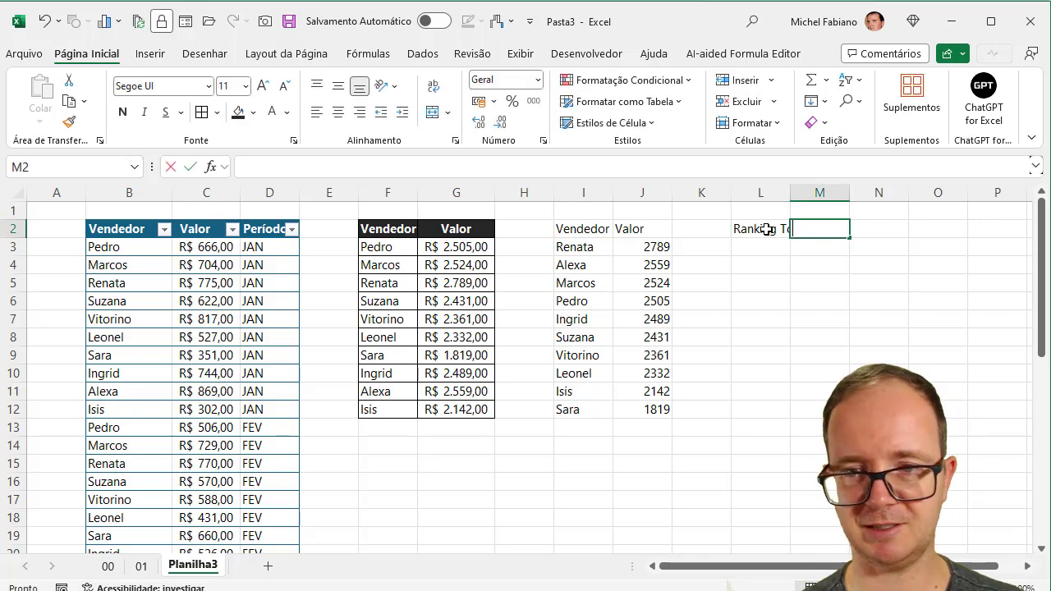
text(3)
click(792, 189)
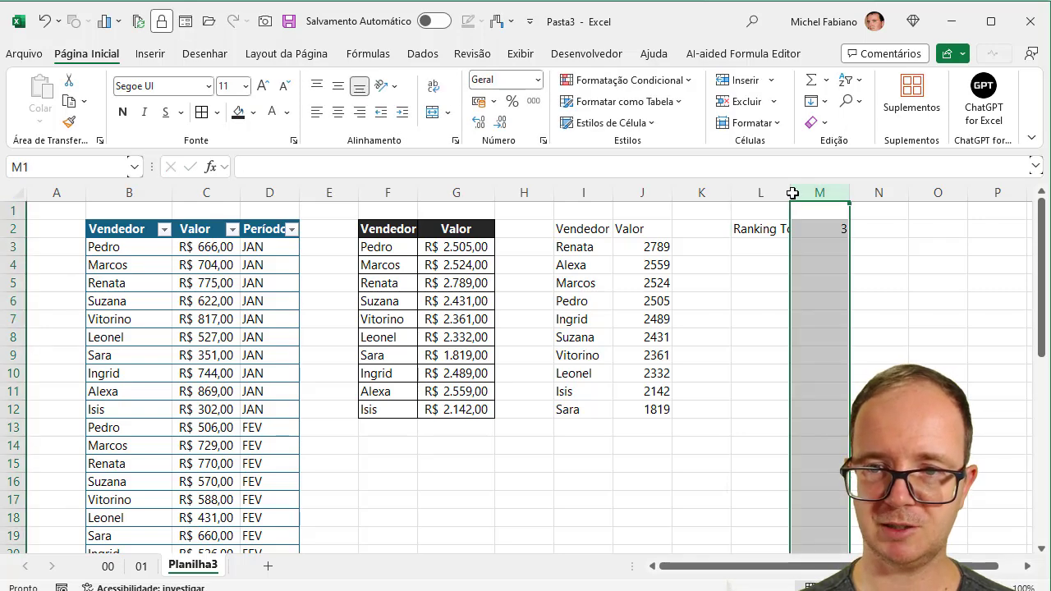
double_click(790, 192)
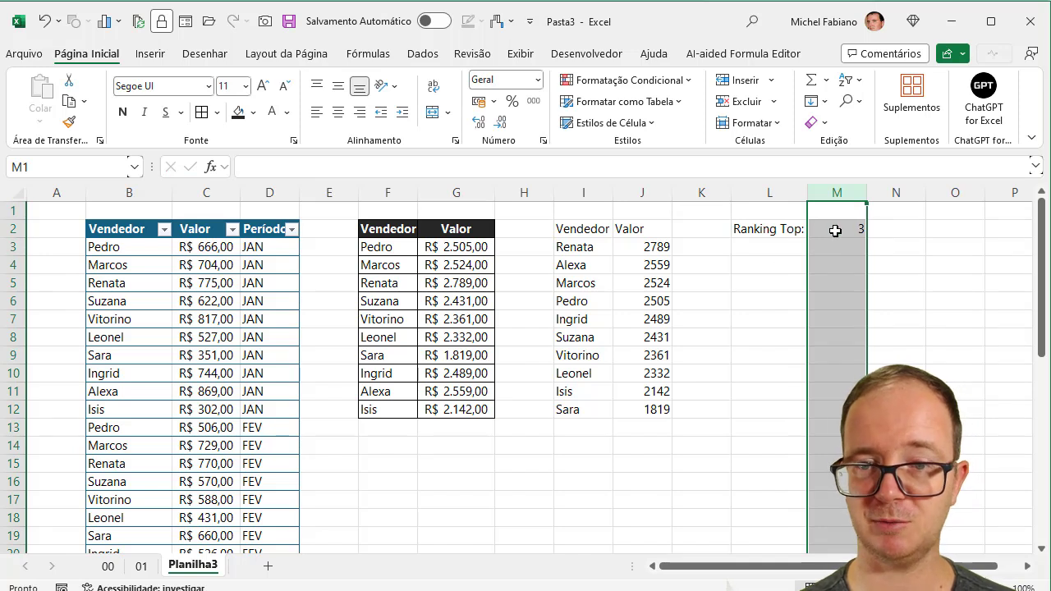
Enter =PEGAR(I3:J12;M2) in L3 to spill the top 3: Renata, Alexa and Marcos.
click(770, 251)
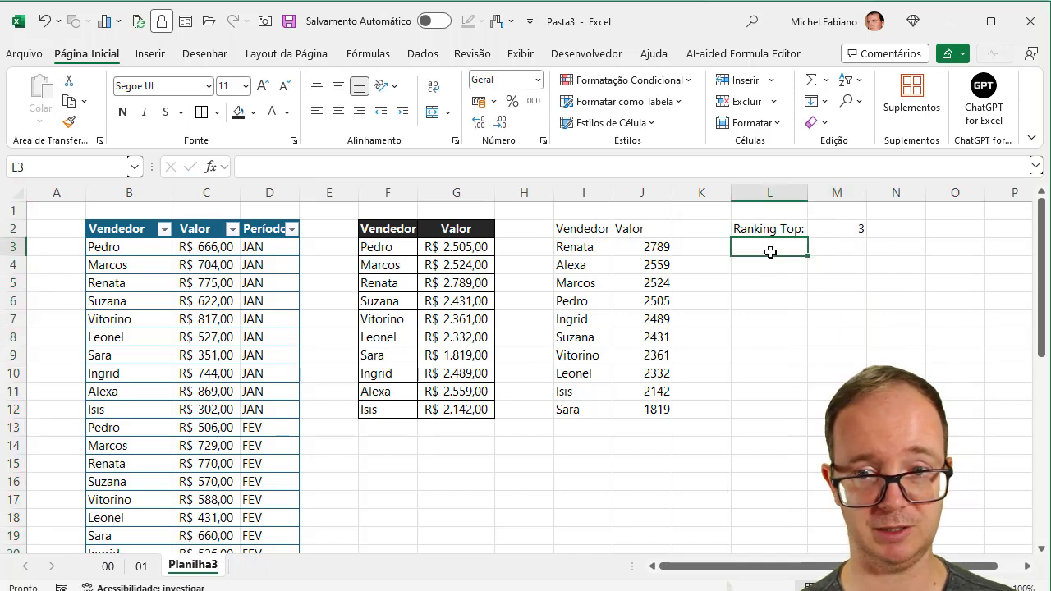
text(=)
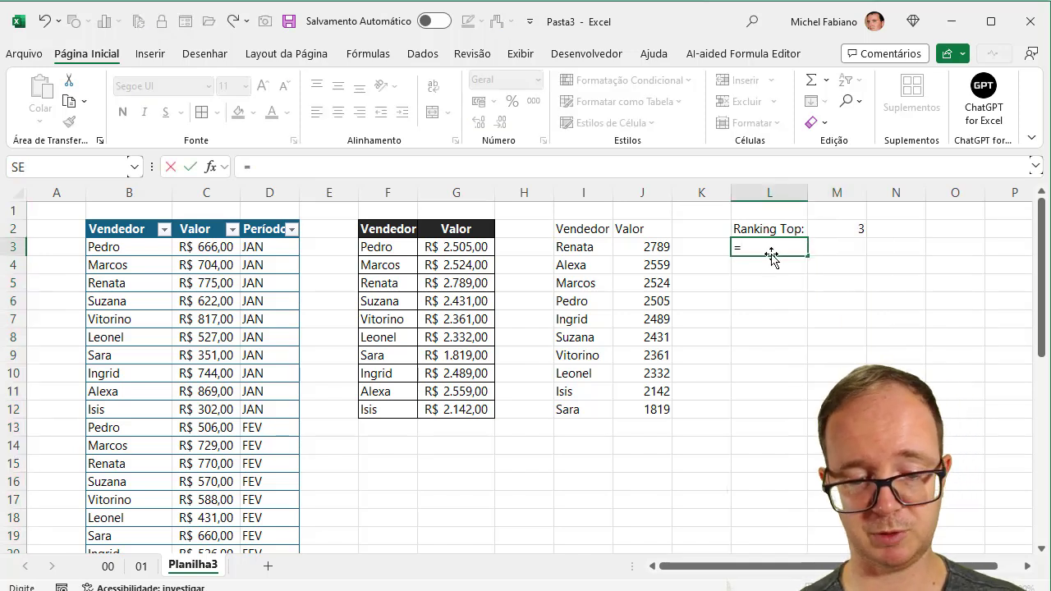
text(pegar)
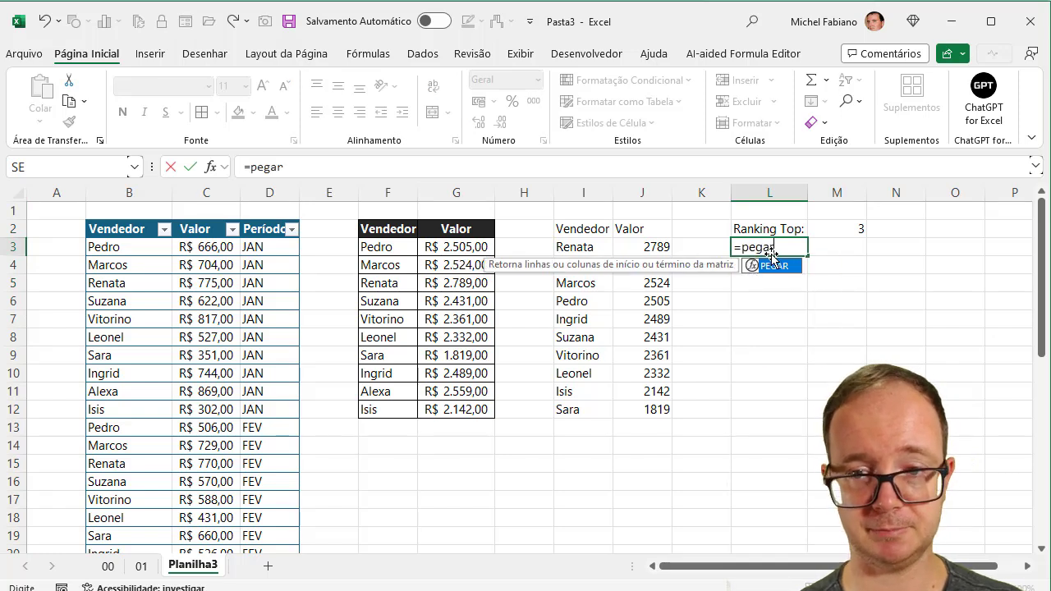
text(()
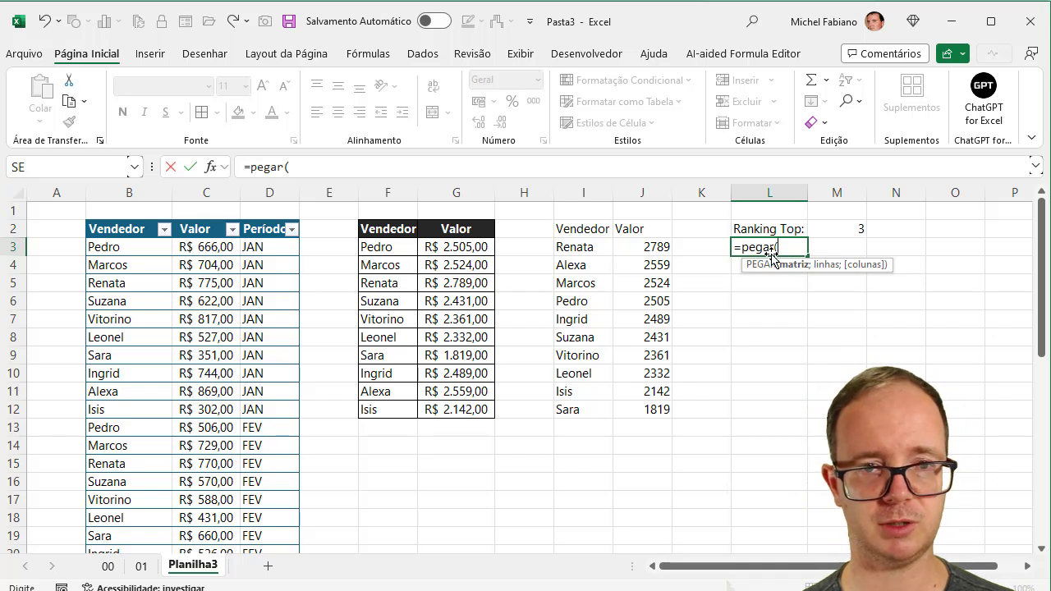
drag(584, 246, 639, 413)
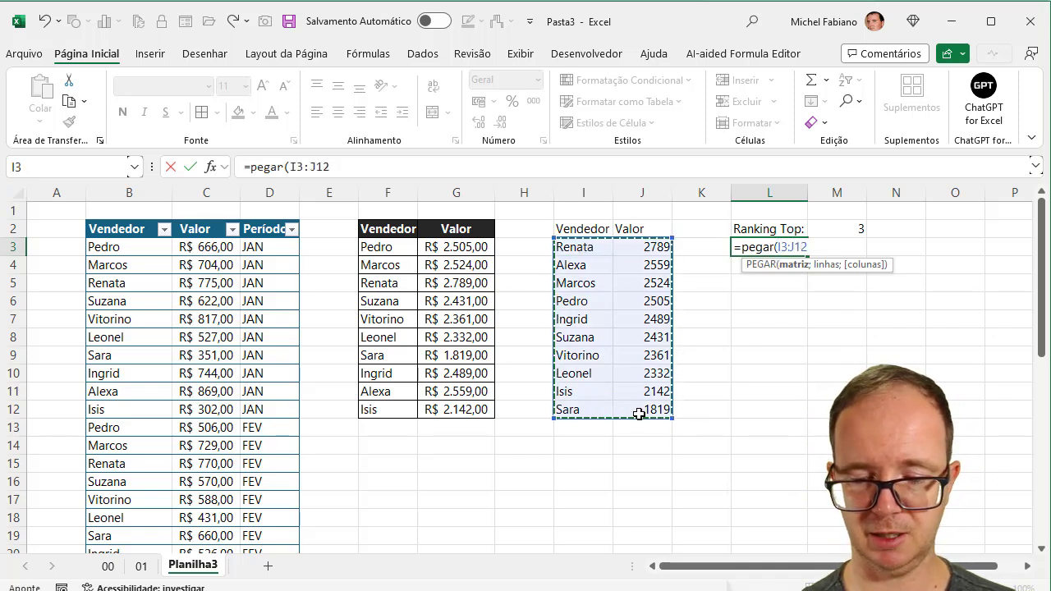
text(;)
text(2)
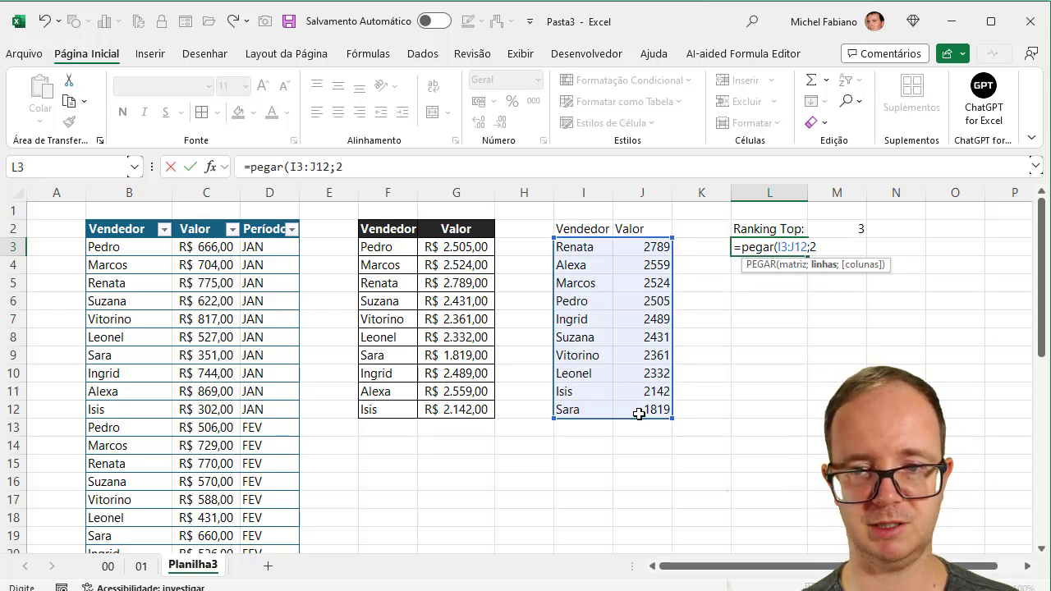
click(851, 228)
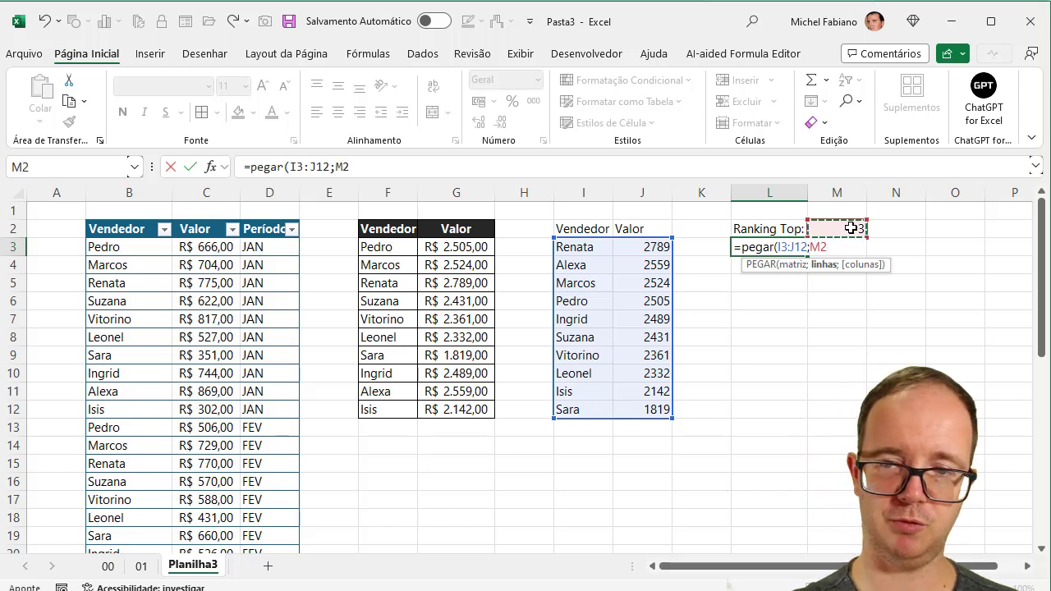
text())
key(Return)
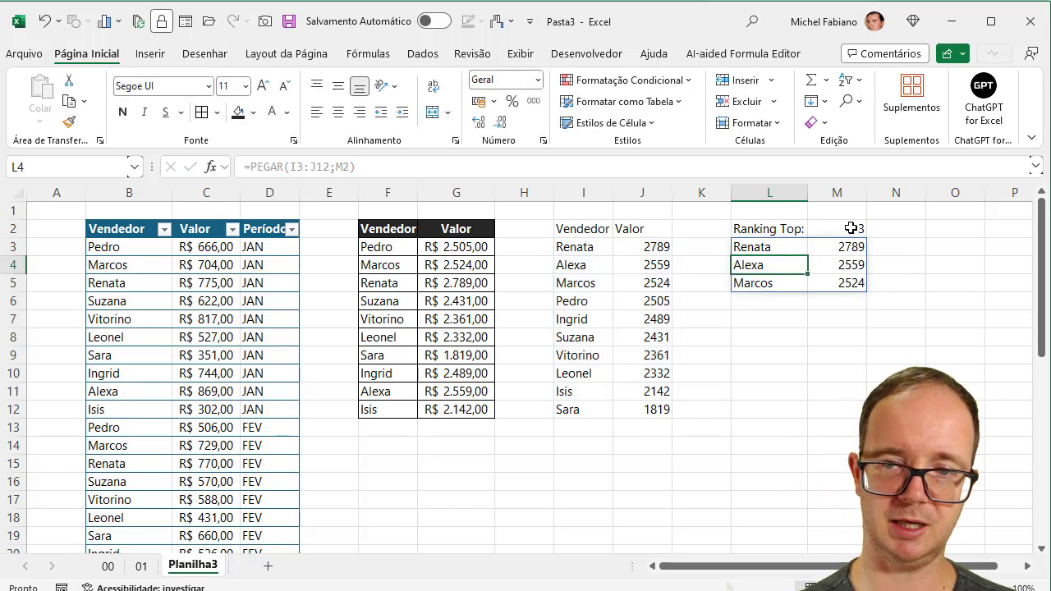
key(Up)
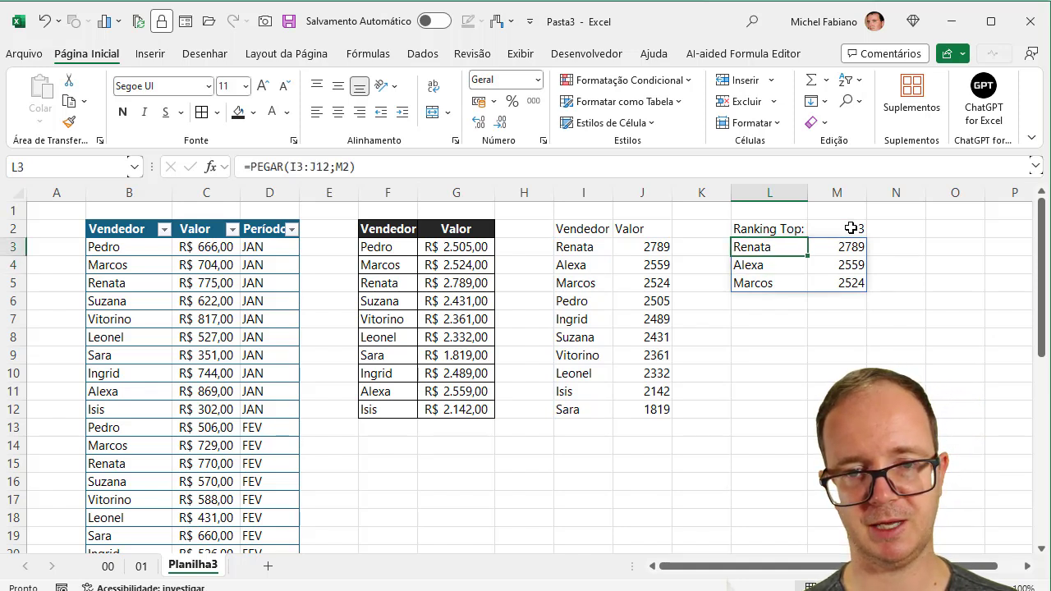
key(Down)
key(Down)
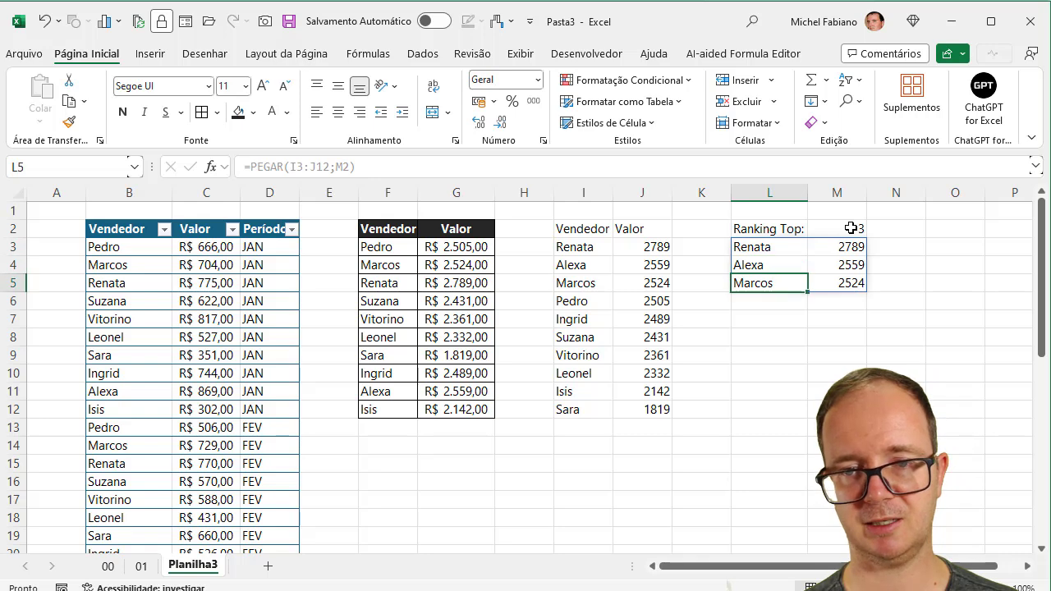
key(Up)
Try Ranking Top counts of 2 and then 5 in M2 to watch the list resize.
click(851, 228)
text(2)
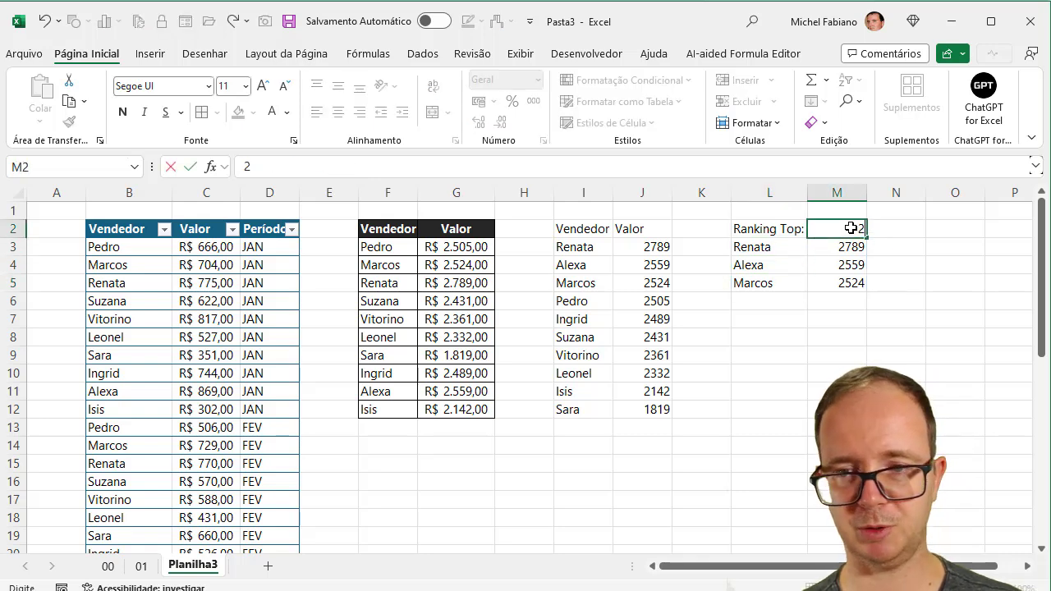
key(Return)
click(851, 228)
text(5)
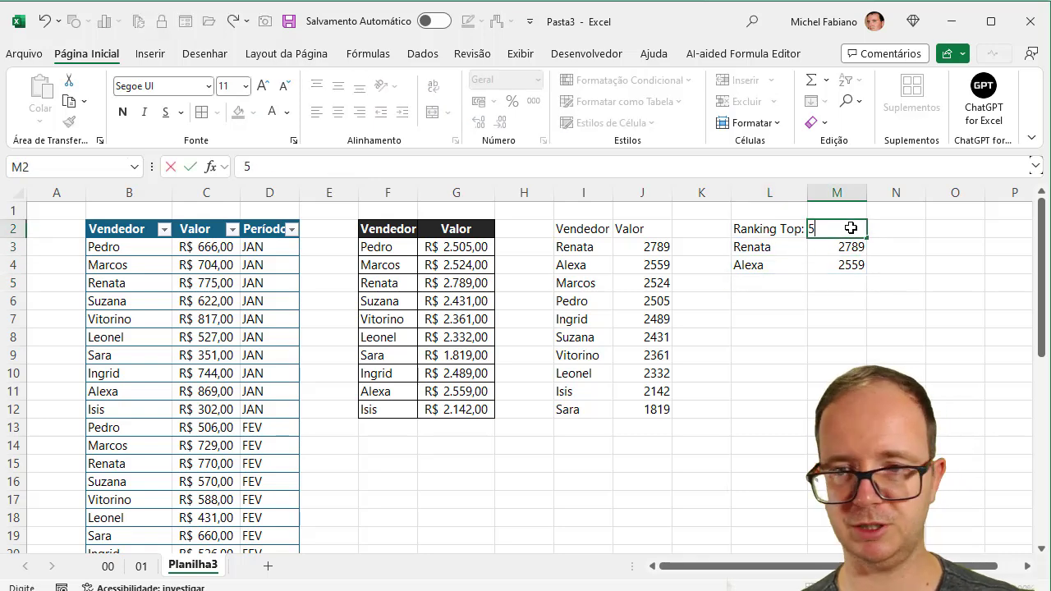
key(Return)
Set the M2 count to 8 so the ranking runs from Renata 2789 to Leonel 2332.
click(852, 228)
text(8)
key(Return)
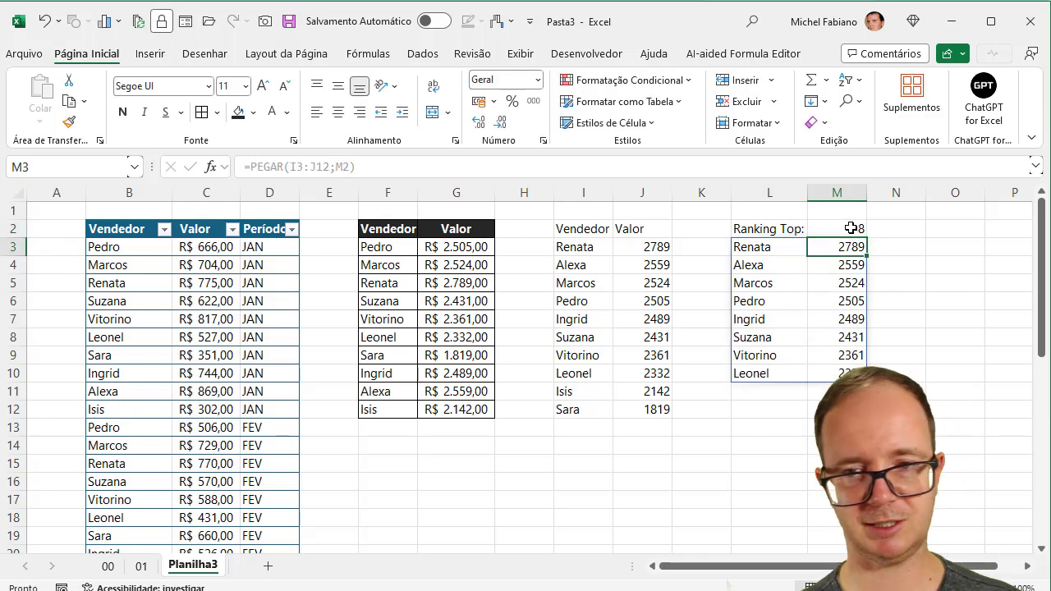
key(Left)
key(Left)
key(Left)
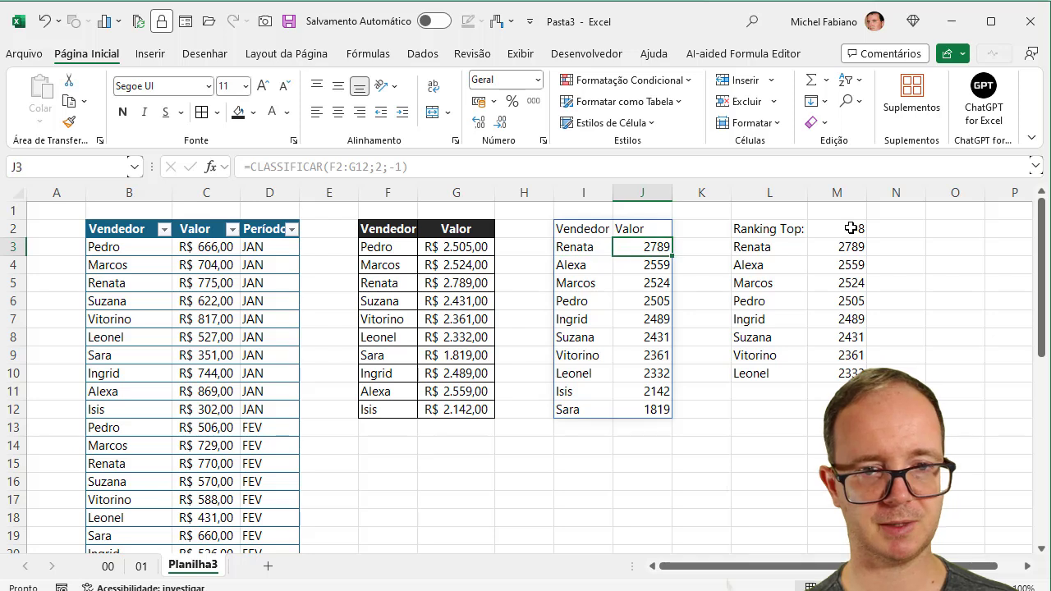
key(Left)
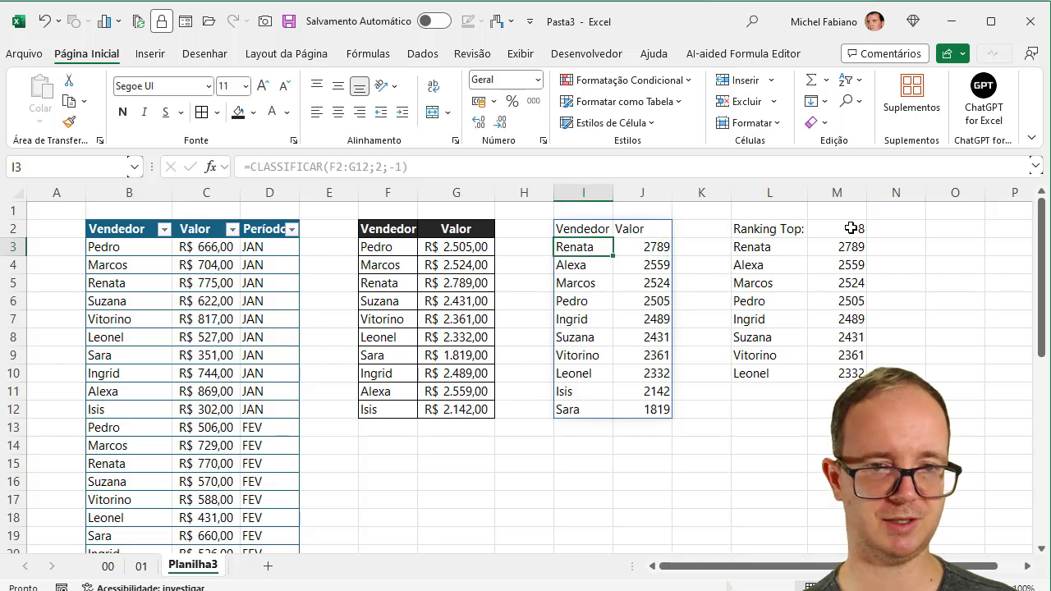
key(Right)
key(Right)
key(Right)
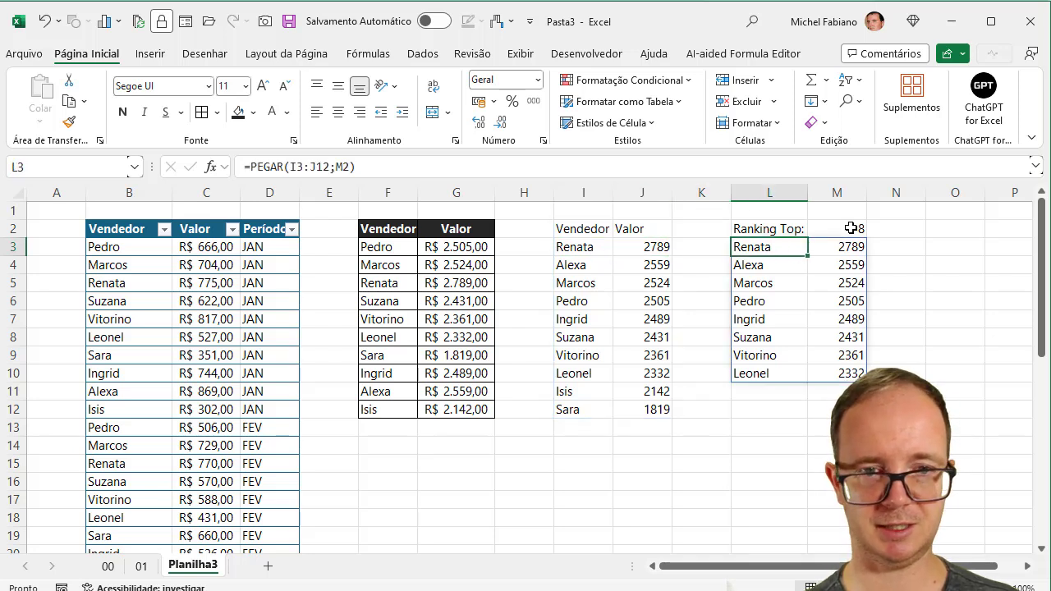
Change L3's formula to =PEGAR(I2#;M2) so the ranking starts with the Vendedor and Valor headings.
double_click(779, 247)
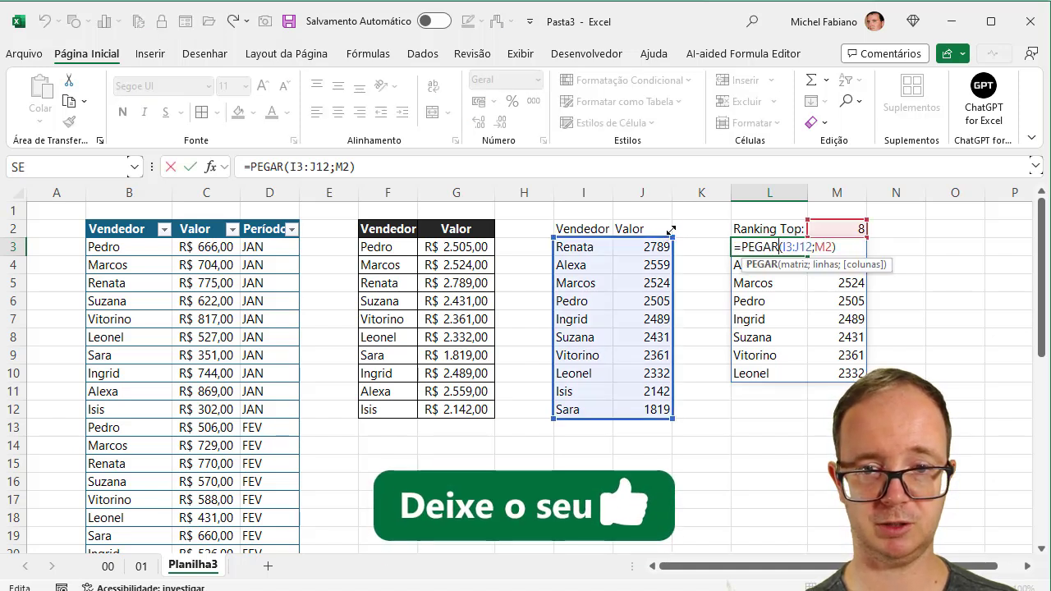
drag(672, 238, 674, 212)
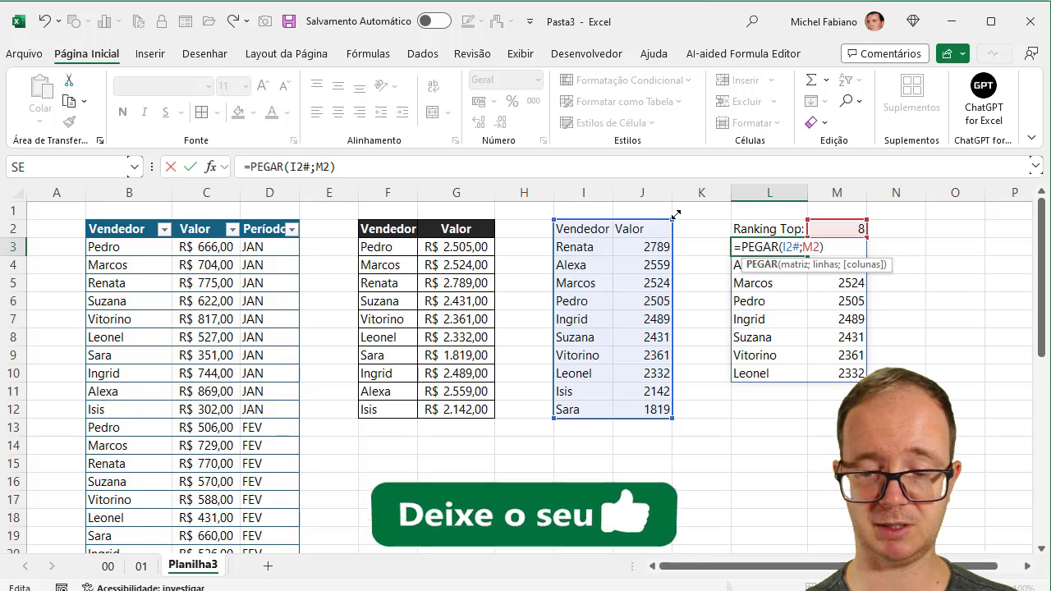
key(Return)
key(Up)
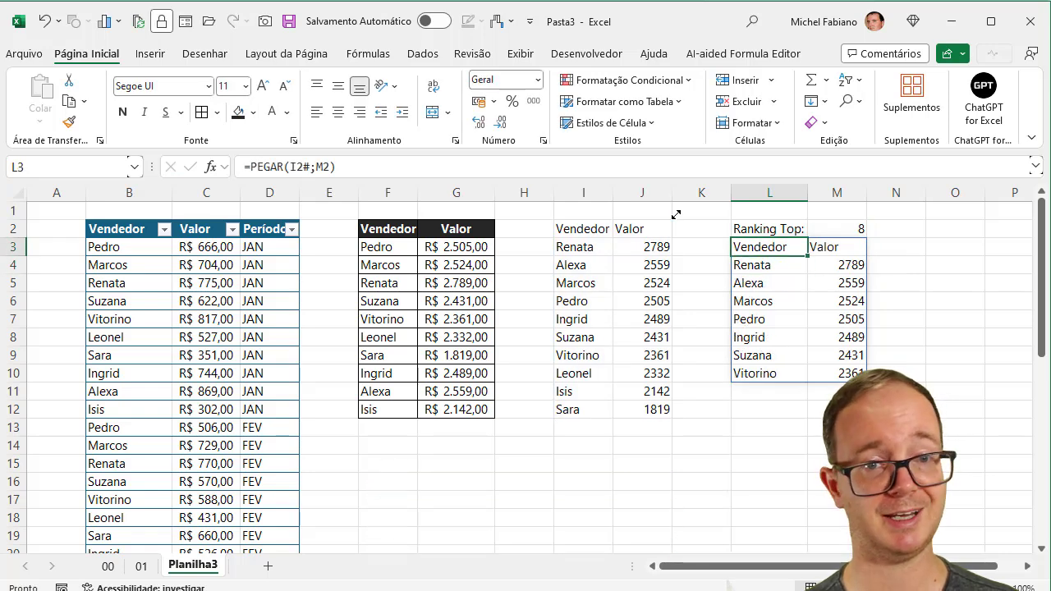
key(Left)
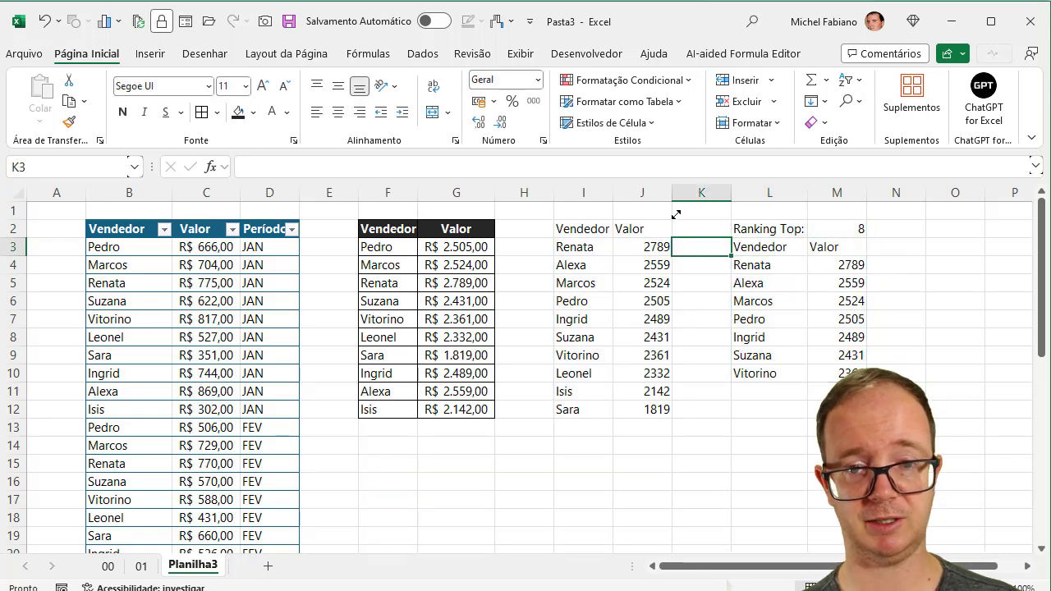
key(Up)
key(Left)
key(Left)
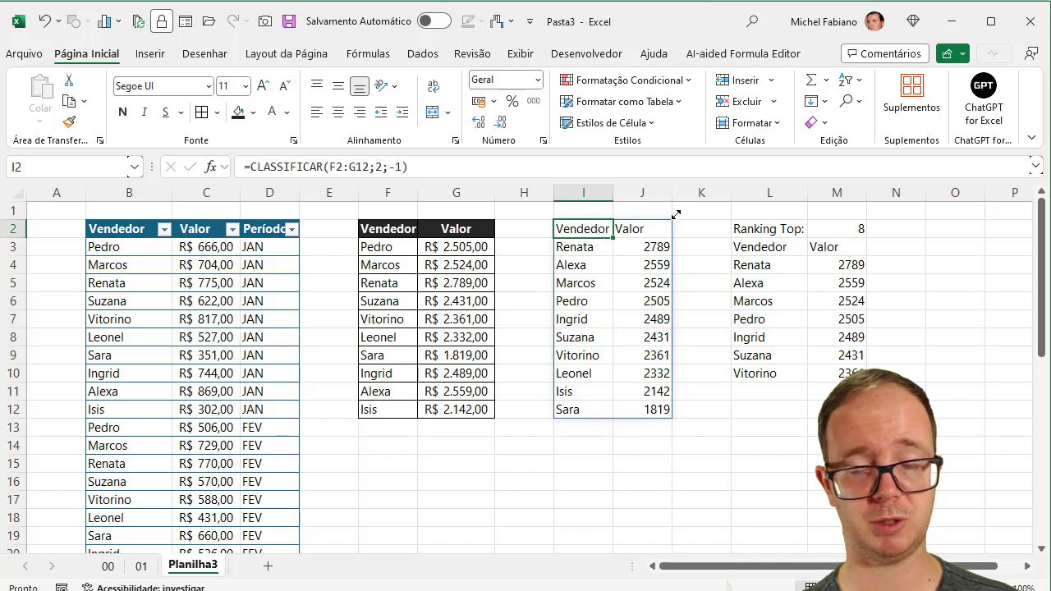
key(Right)
key(Right)
key(Right)
key(Down)
key(Down)
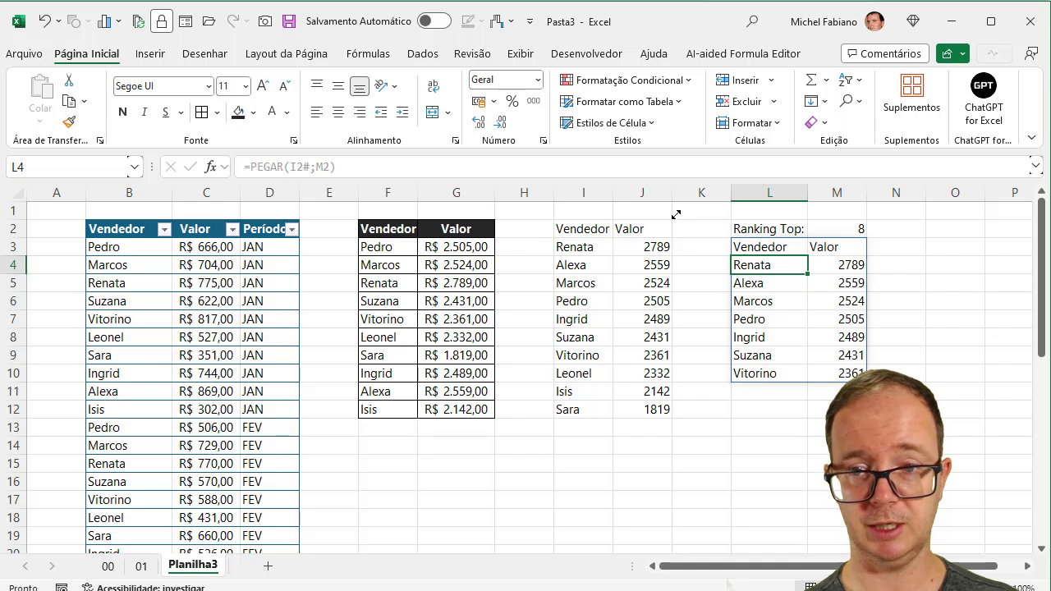
key(Up)
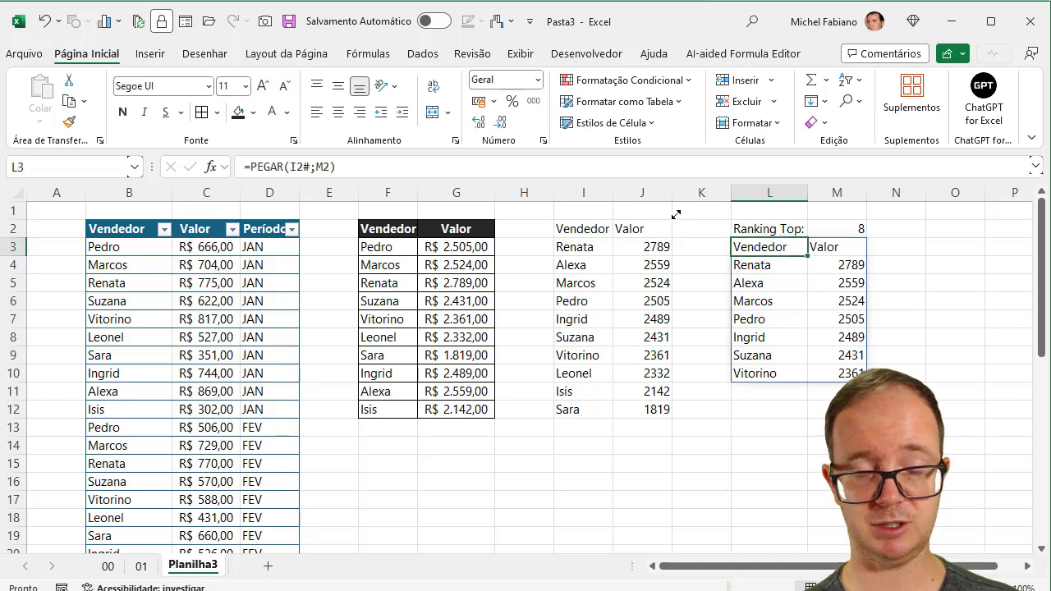
click(600, 229)
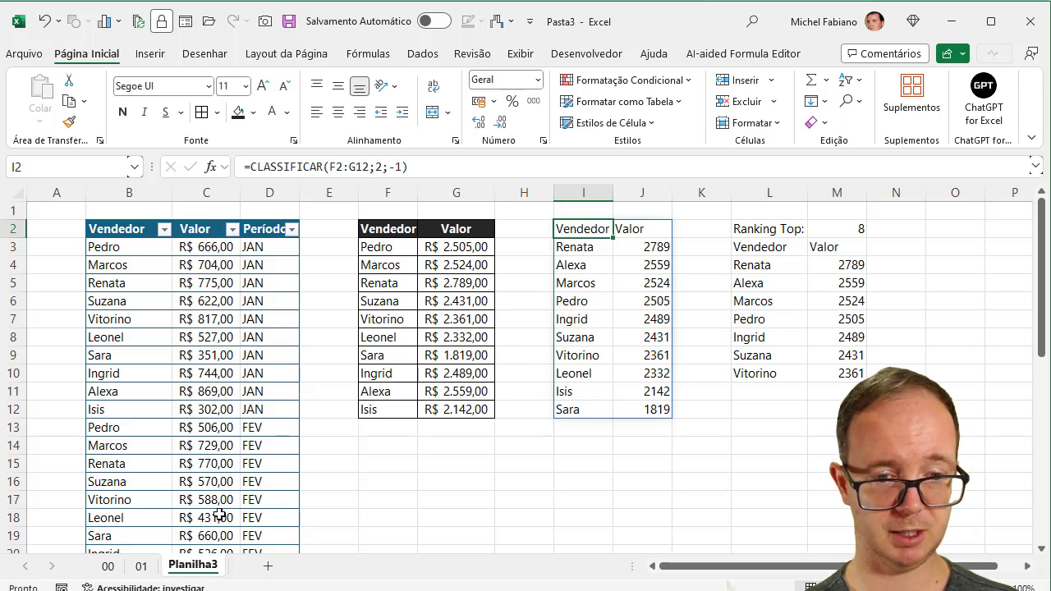
Duplicate Planilha3 as Planilha3 (2) and copy CLASSIFICAR(F2:G12;2;-1) from I2's formula.
drag(217, 569, 252, 568)
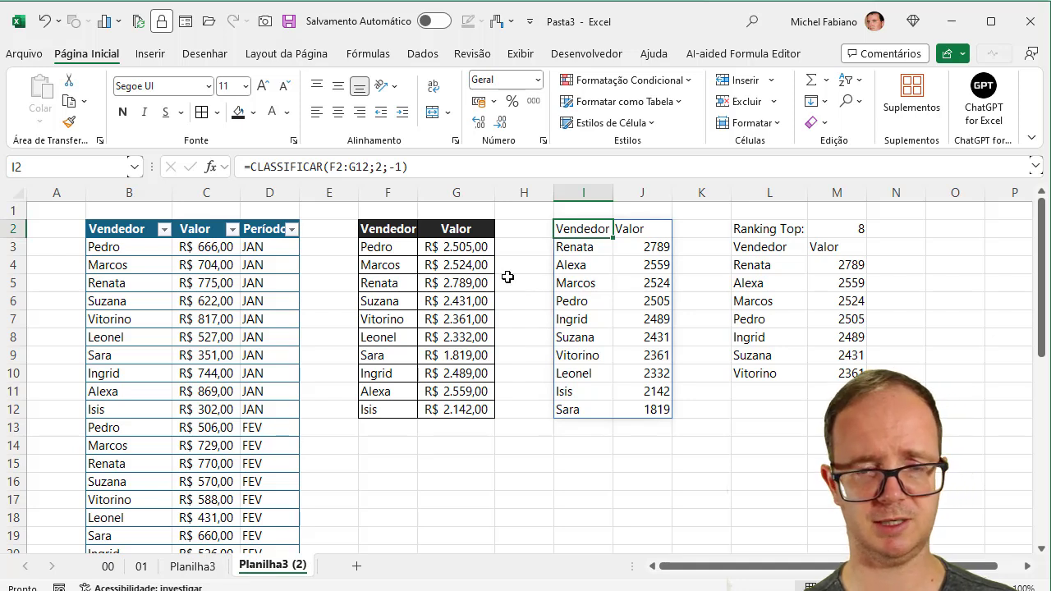
drag(414, 167, 252, 173)
key(ctrl+c)
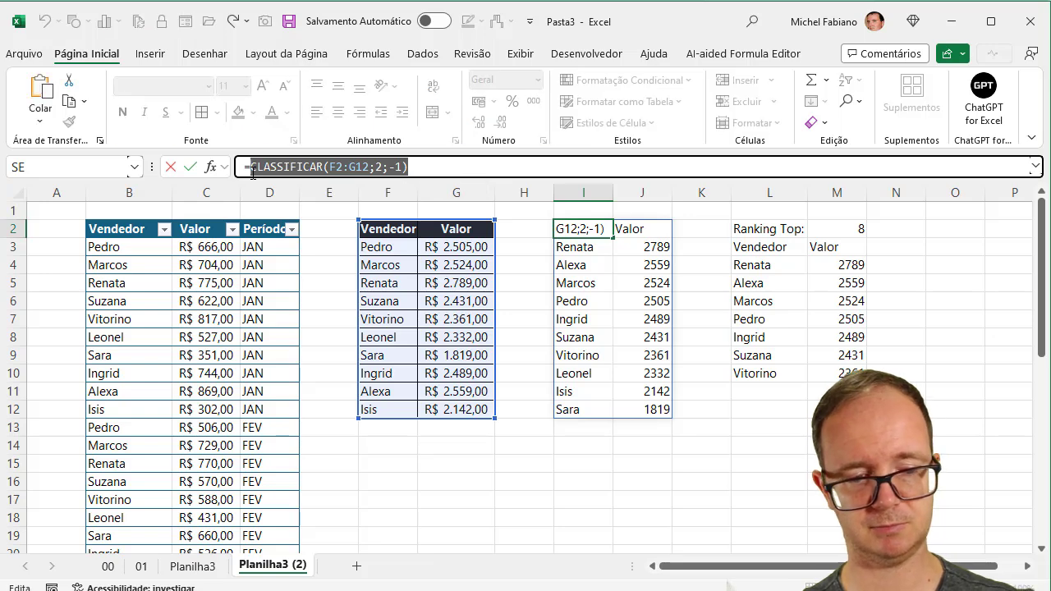
key(Escape)
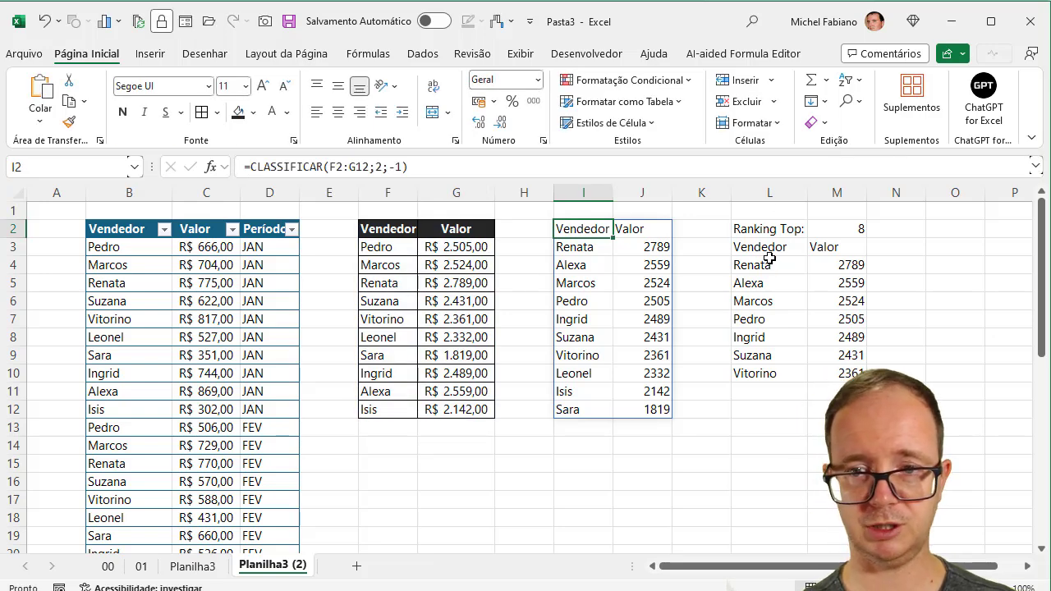
Replace I2# in L3's formula with the sort, giving =PEGAR(CLASSIFICAR(F2:G12;2;-1);M2).
click(769, 247)
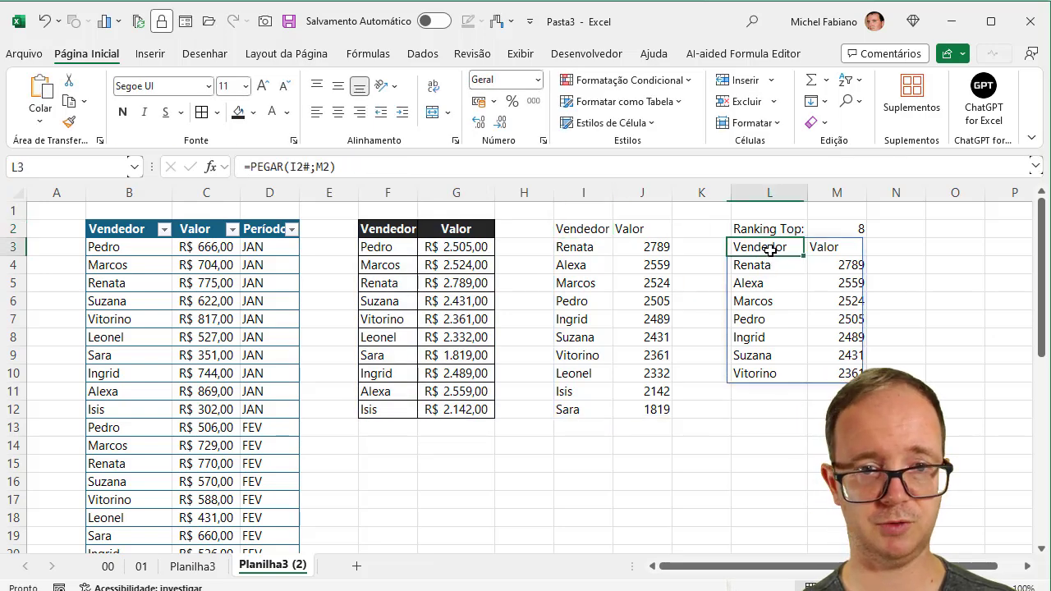
click(307, 166)
drag(310, 166, 289, 167)
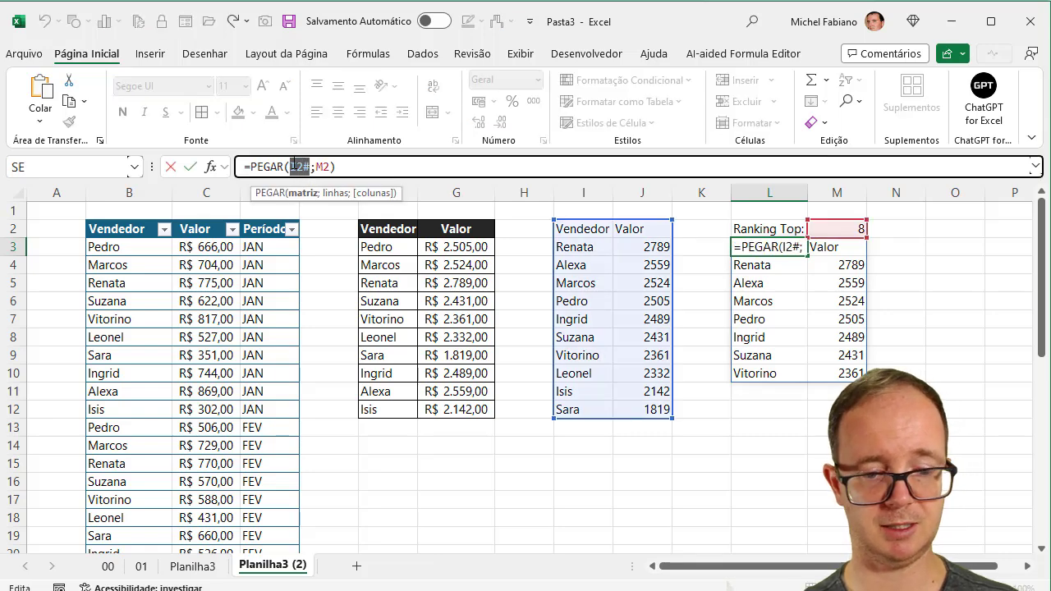
key(ctrl+v)
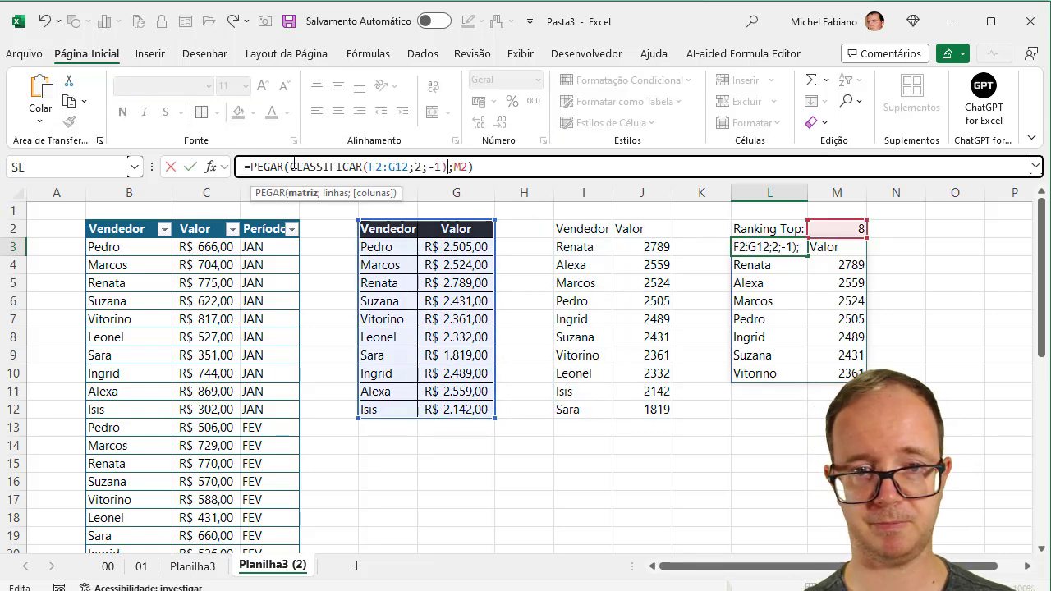
key(Return)
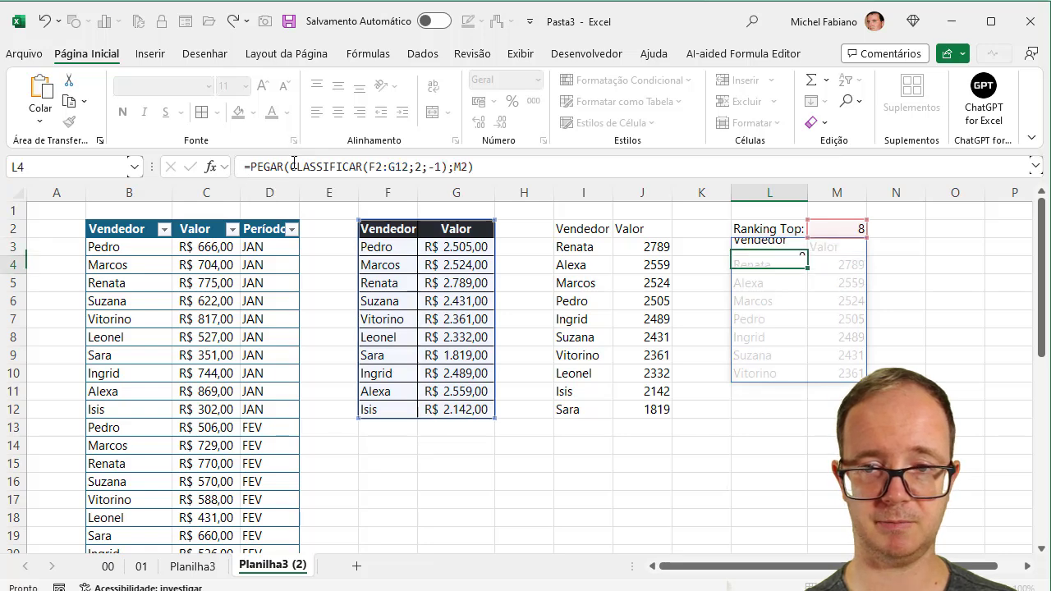
Delete the no-longer-needed sorted-list columns I and J.
drag(593, 191, 636, 192)
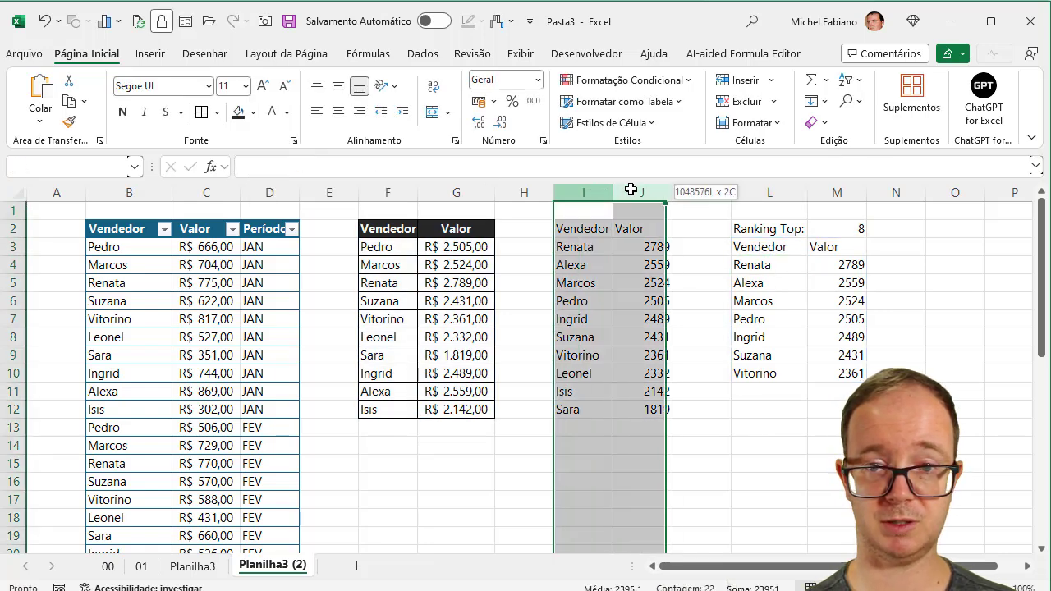
right_click(636, 193)
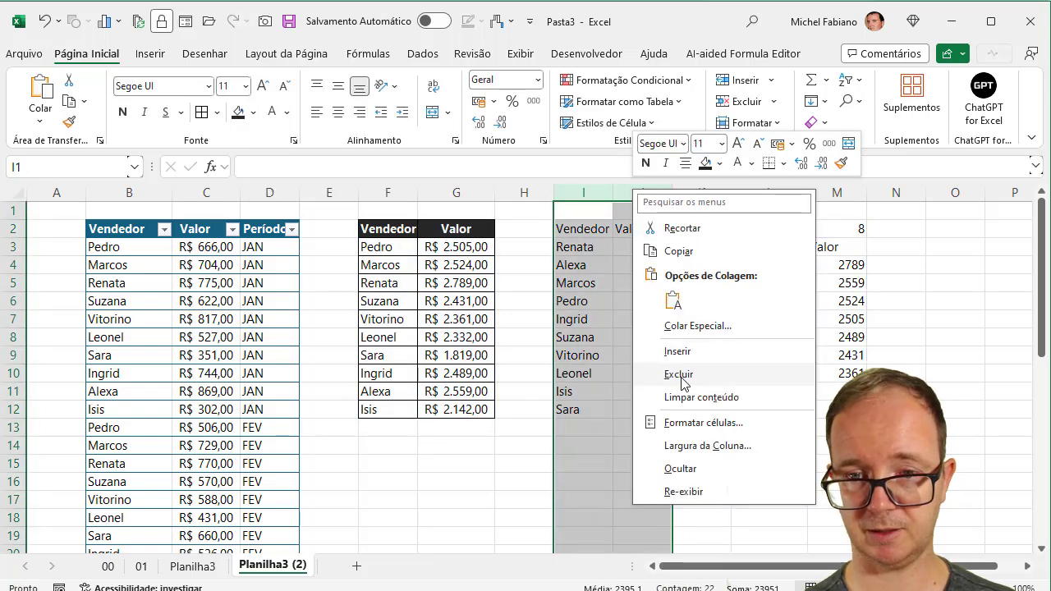
click(678, 374)
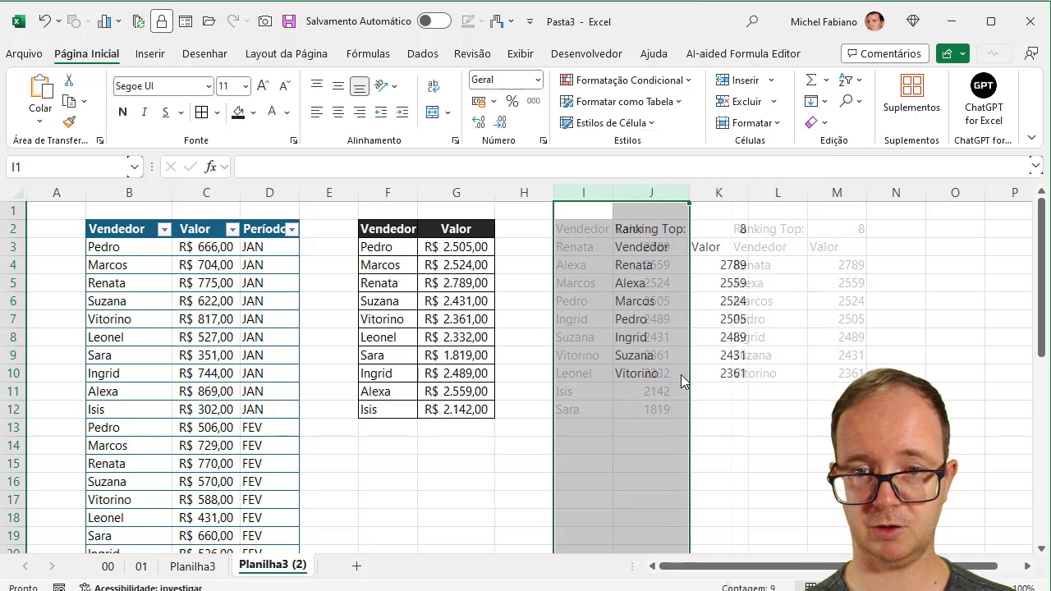
Set the Ranking Top count in K2 to 3, then 4, adding Marcos to the list.
click(731, 229)
text(3)
key(Return)
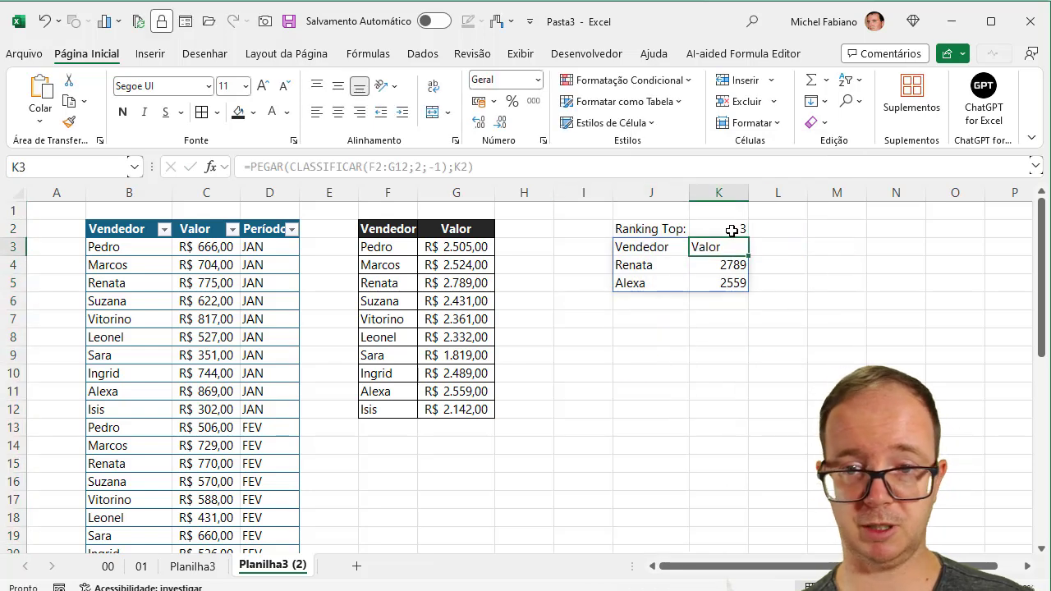
click(731, 231)
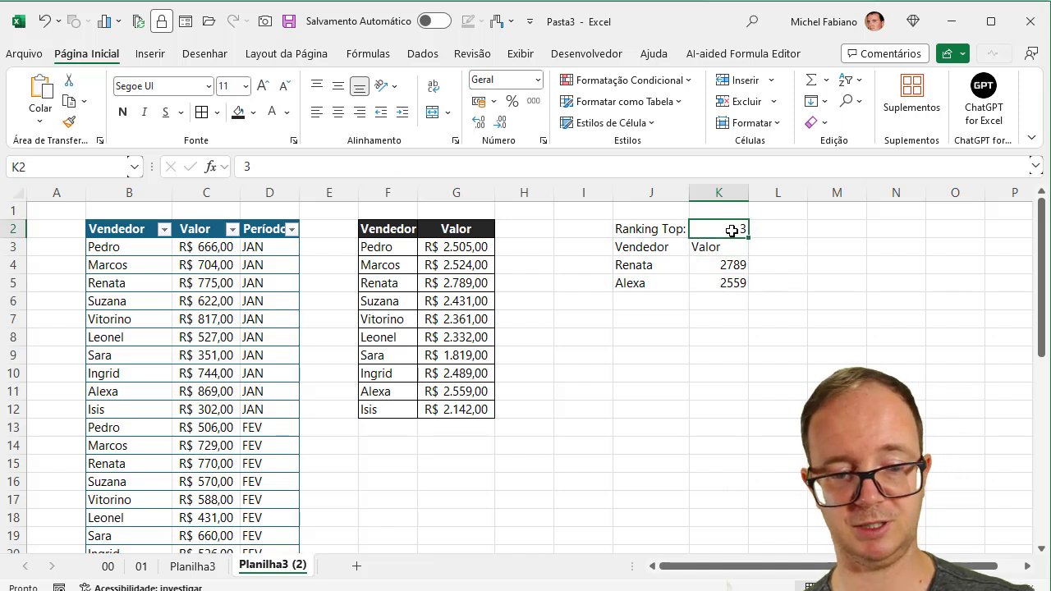
text(4)
key(Return)
click(731, 231)
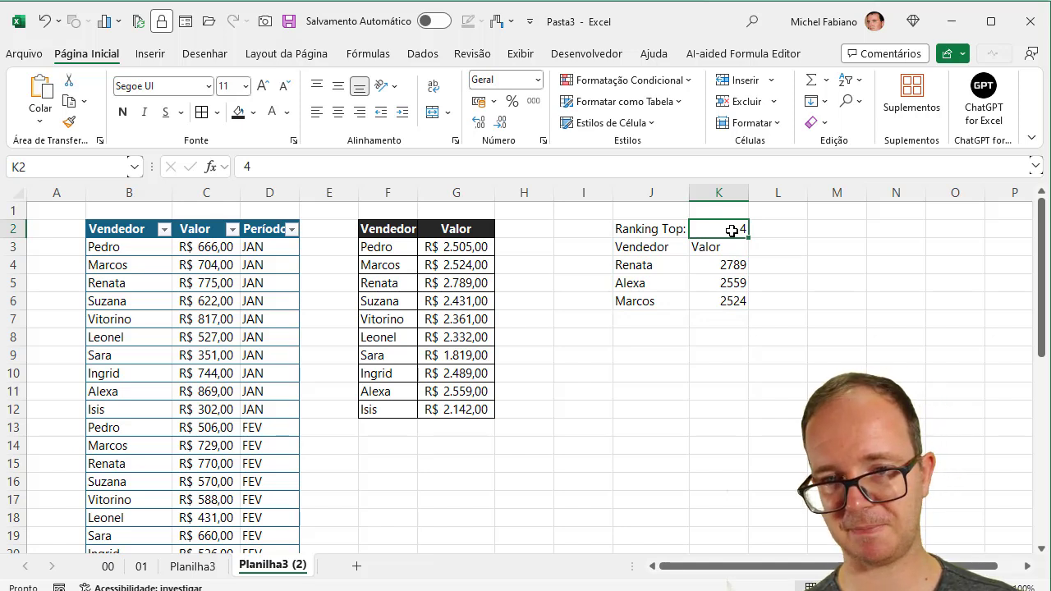
key(Return)
key(Left)
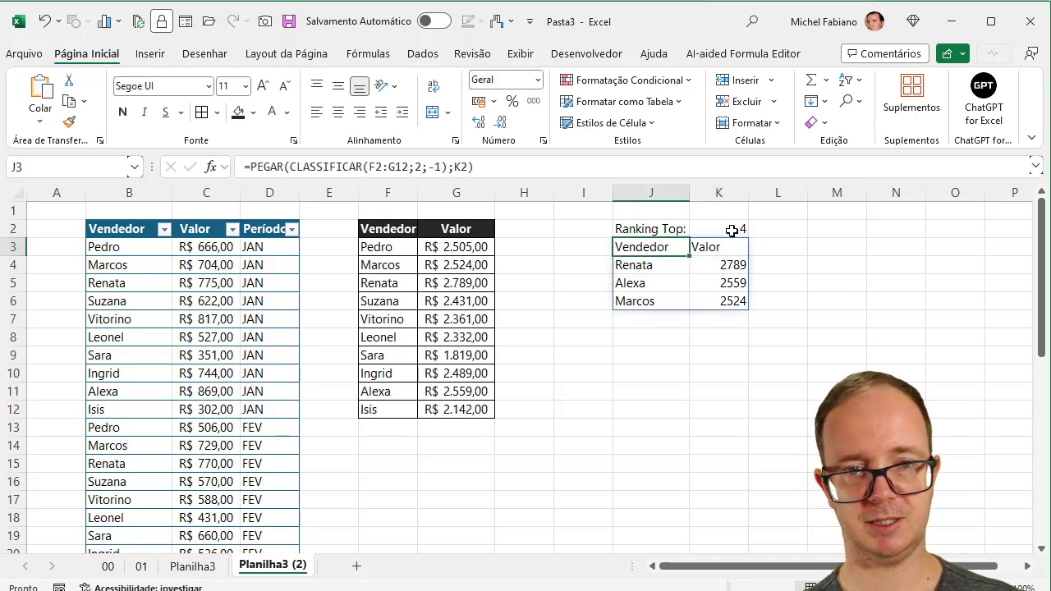
Change the ranking's source range to F3:G12 so the header row is skipped.
click(380, 167)
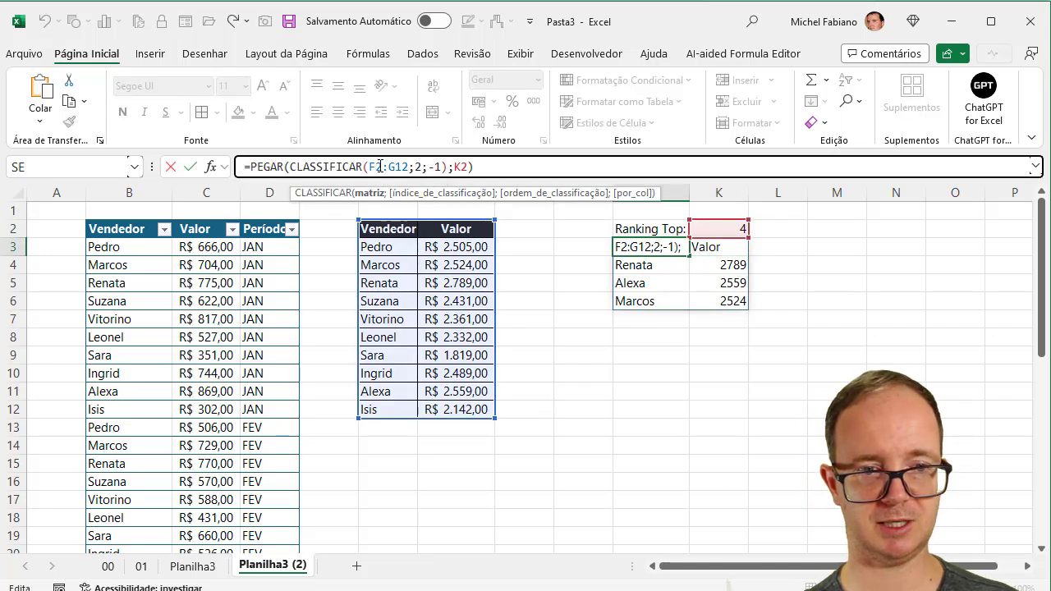
key(BackSpace)
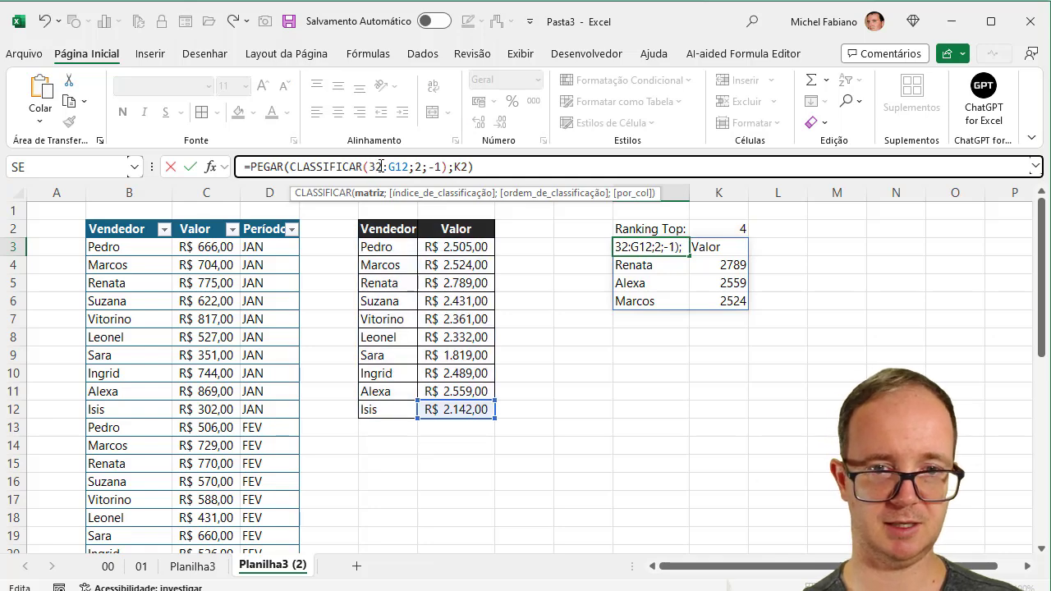
text(f)
key(Delete)
text(3)
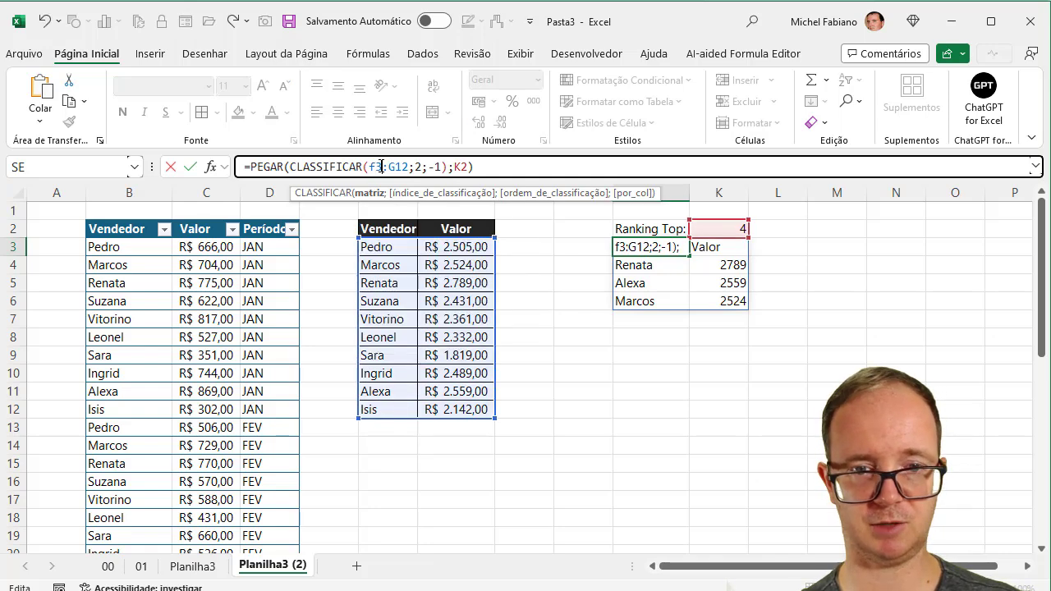
key(Return)
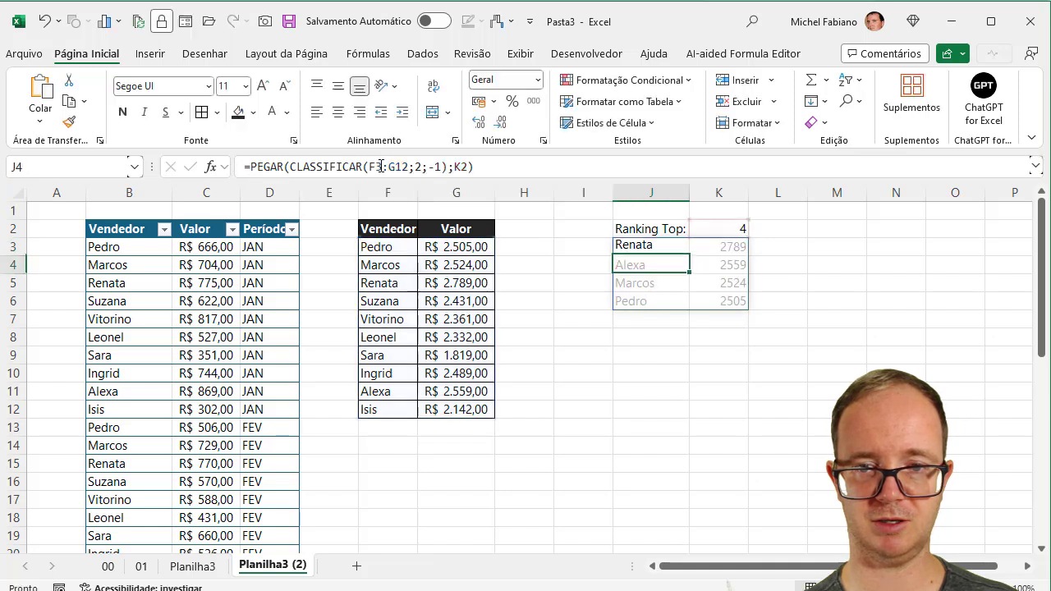
key(Up)
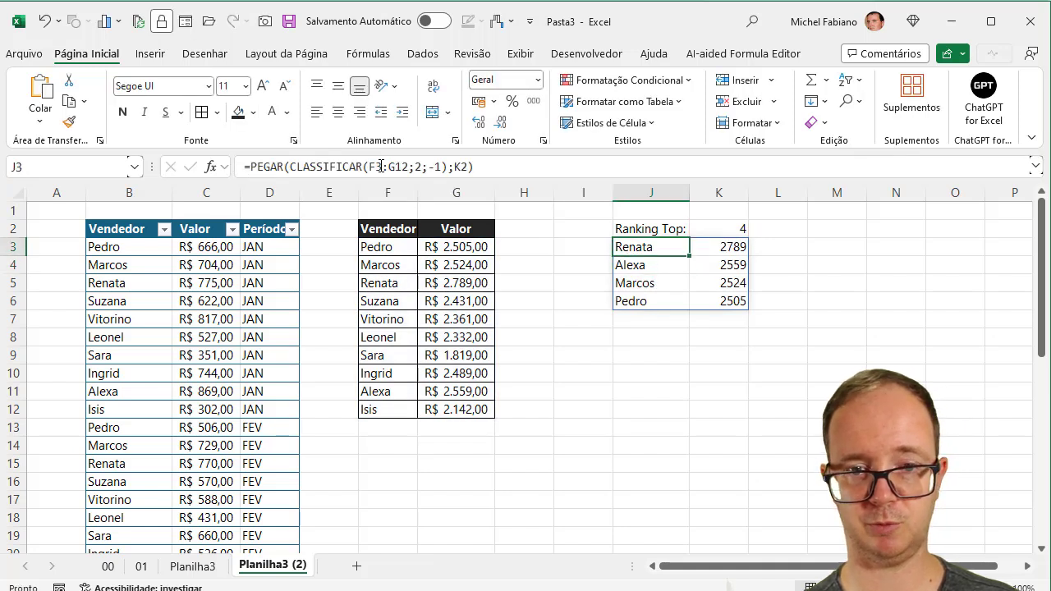
Move the ranking results down to J4 and add Vendedor and Valor headings in J3:K3.
drag(655, 256, 653, 271)
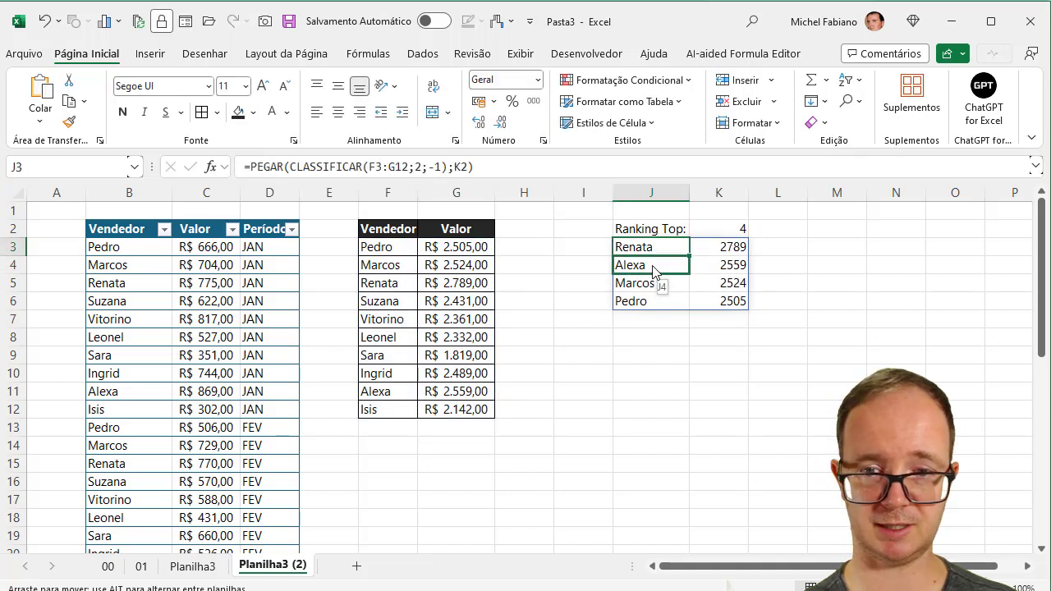
click(651, 248)
text(V)
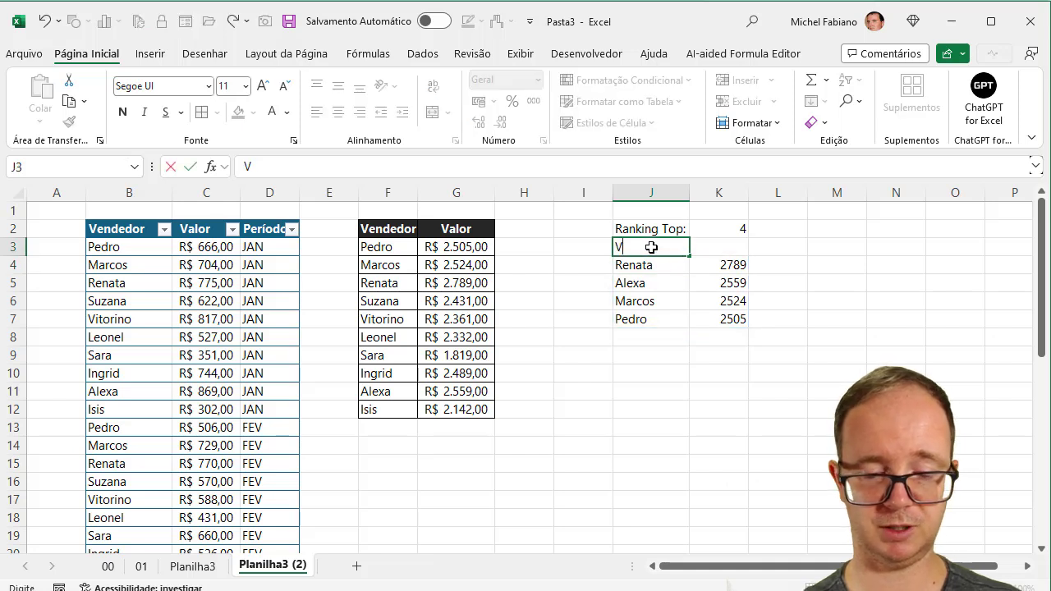
text(endedor)
key(Right)
text(Val)
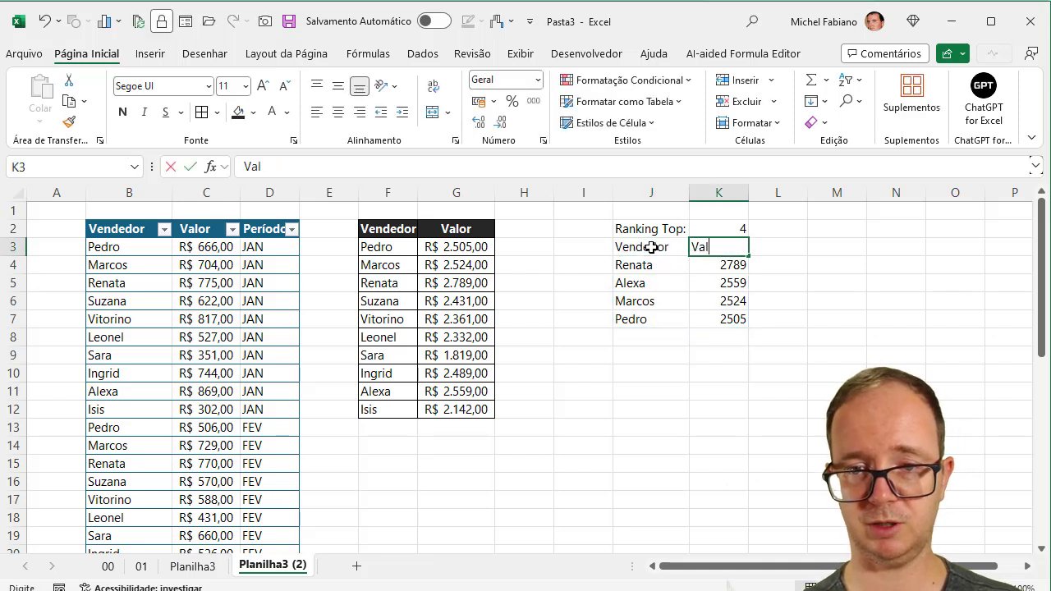
text(or)
key(Return)
click(737, 228)
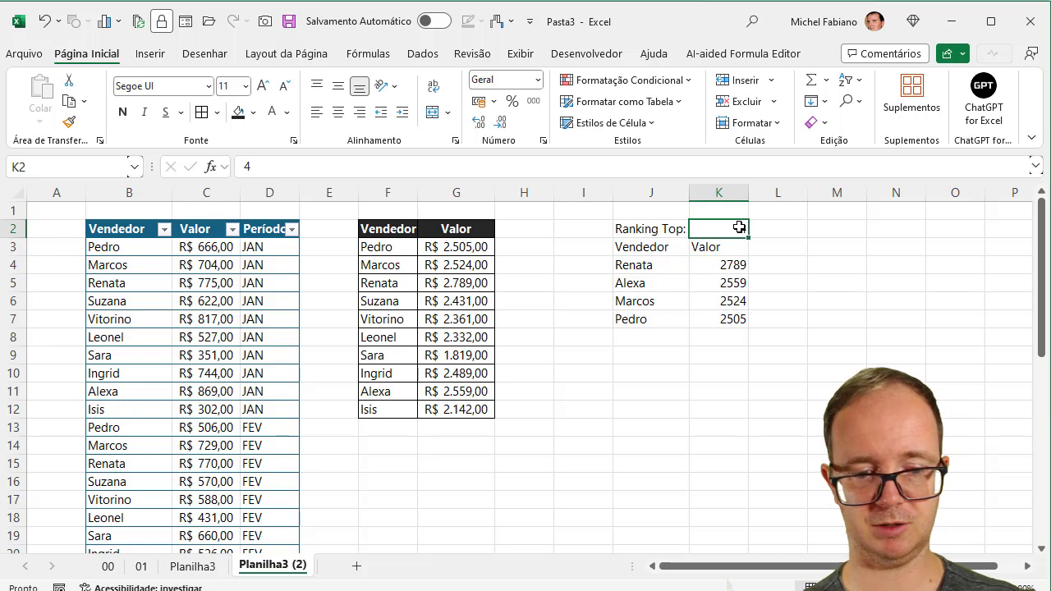
Try Ranking Top sizes 5, 3 and 8 in K2, ending back at 3.
text(5)
key(Return)
click(739, 227)
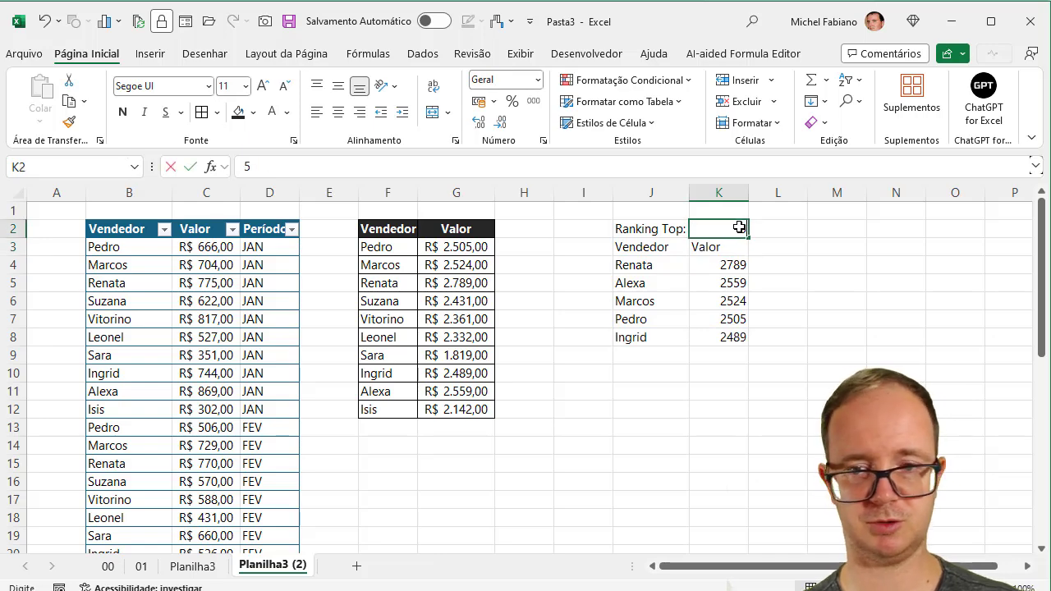
text(3)
key(Return)
click(739, 228)
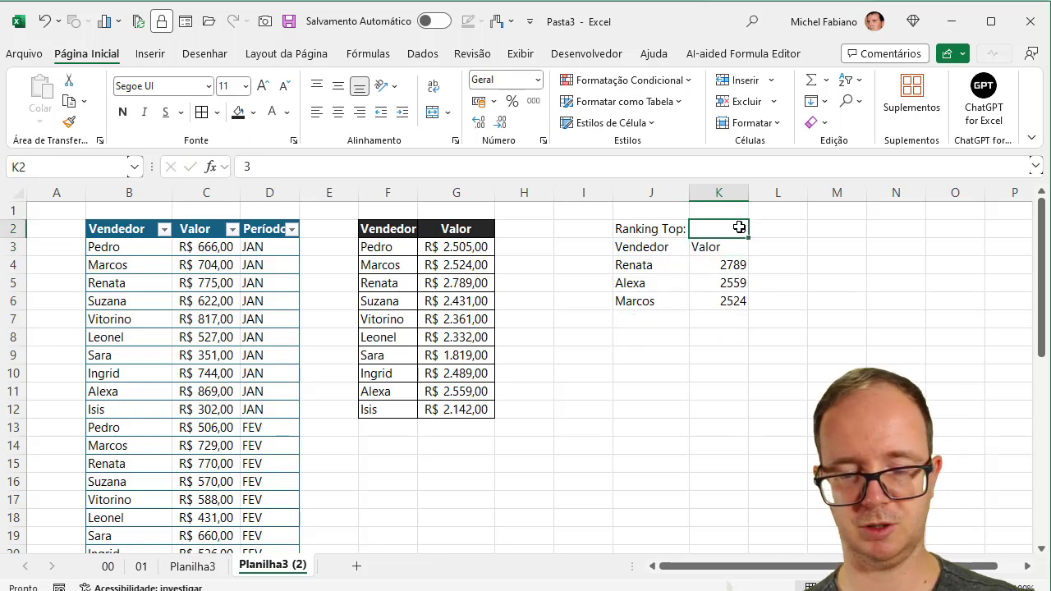
text(8)
key(Return)
click(739, 228)
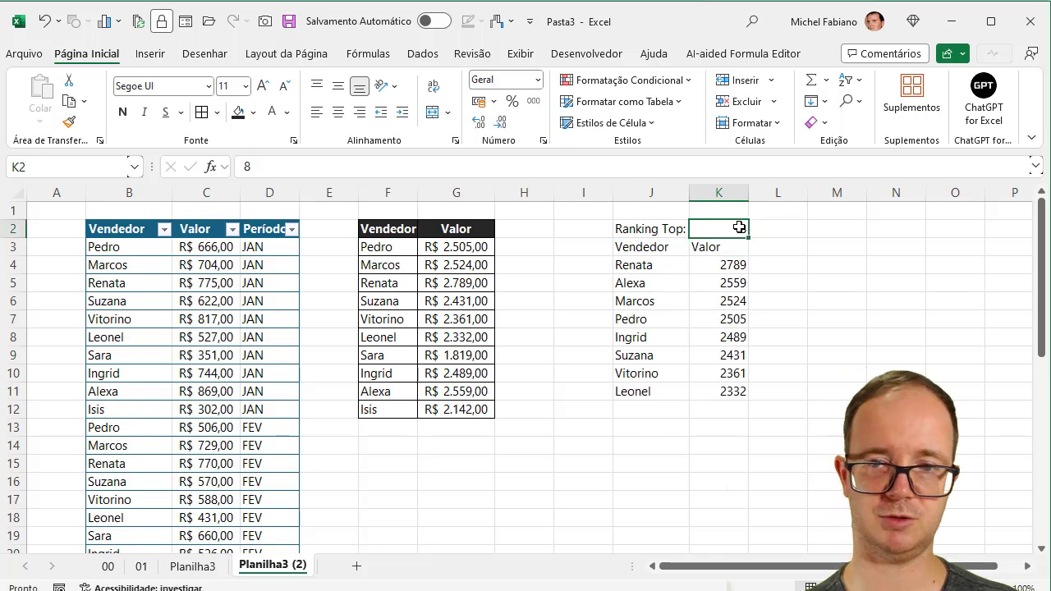
text(3)
key(Return)
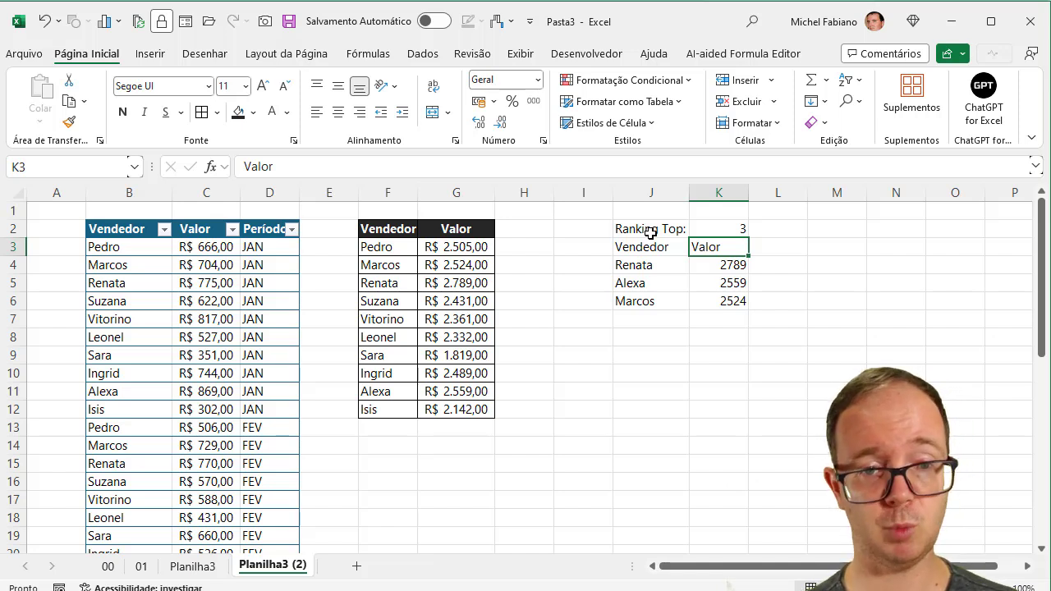
Copy the ten seller names from B33:B42 into new rows B43:B52.
key(Left)
key(Left)
key(Left)
key(Left)
key(Left)
key(Left)
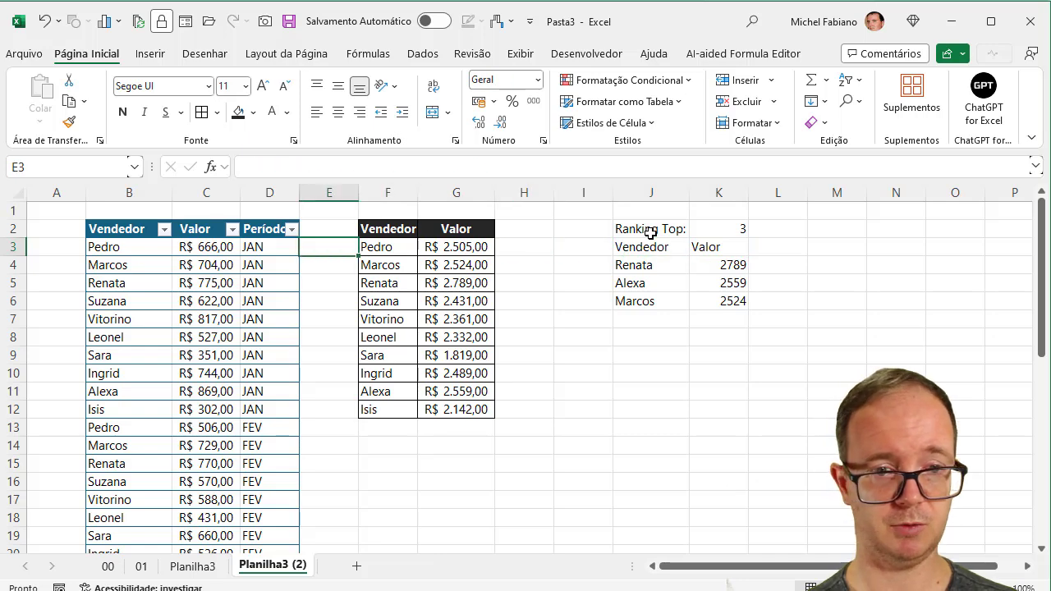
key(Left)
key(Down)
key(Down)
key(Down)
key(Down)
key(Down)
key(Down)
key(Down)
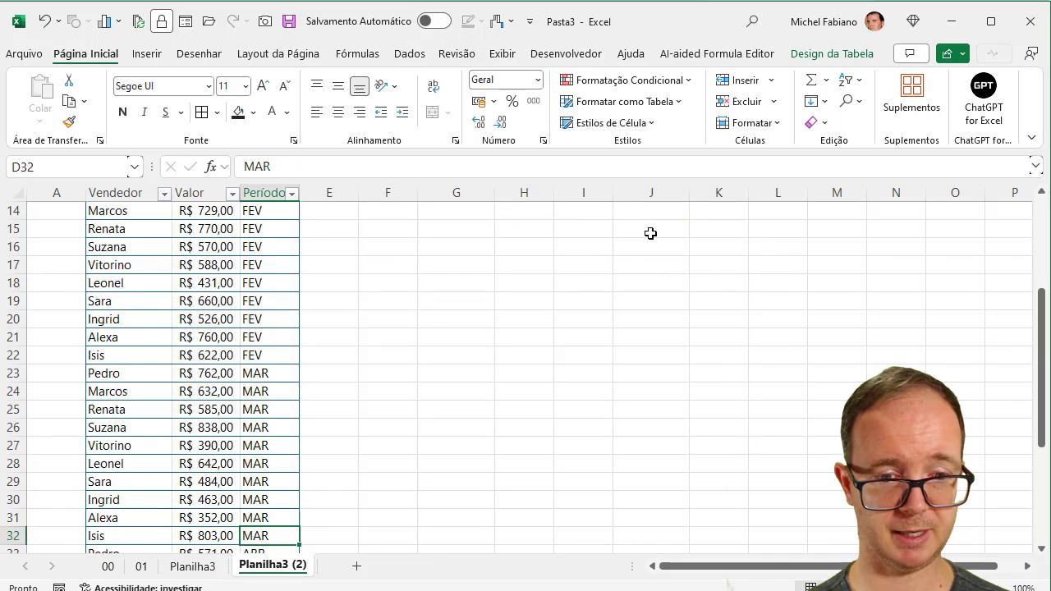
key(Down)
key(Down)
key(Down)
key(Down)
key(Down)
key(Down)
key(Up)
key(Up)
key(Up)
key(Up)
key(Up)
key(Up)
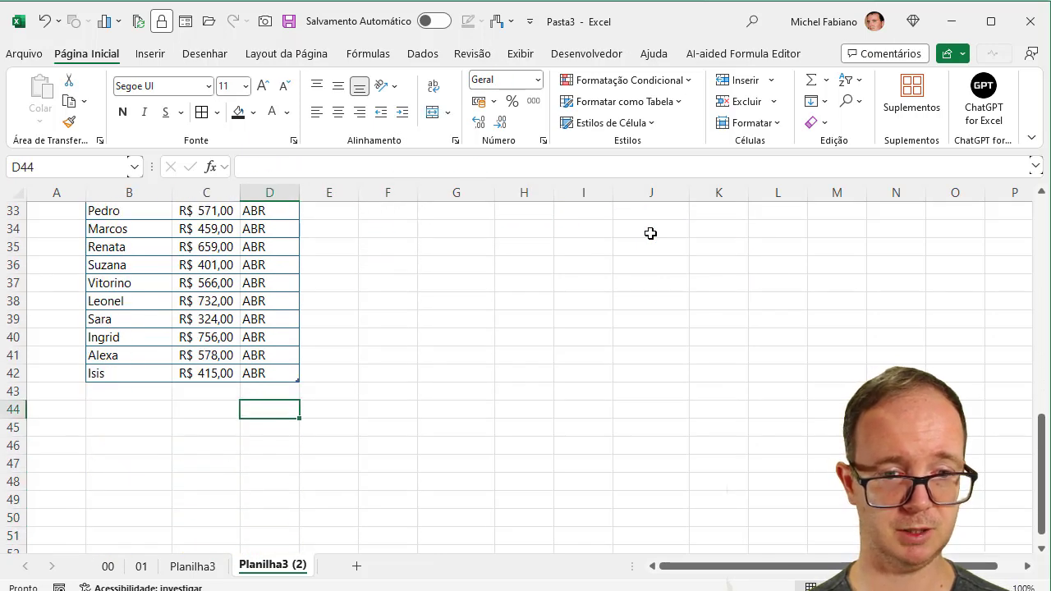
key(Up)
key(Up)
key(Left)
key(Left)
key(shift+Up)
key(shift+Up)
key(shift+Up)
key(shift+Up)
key(shift+Up)
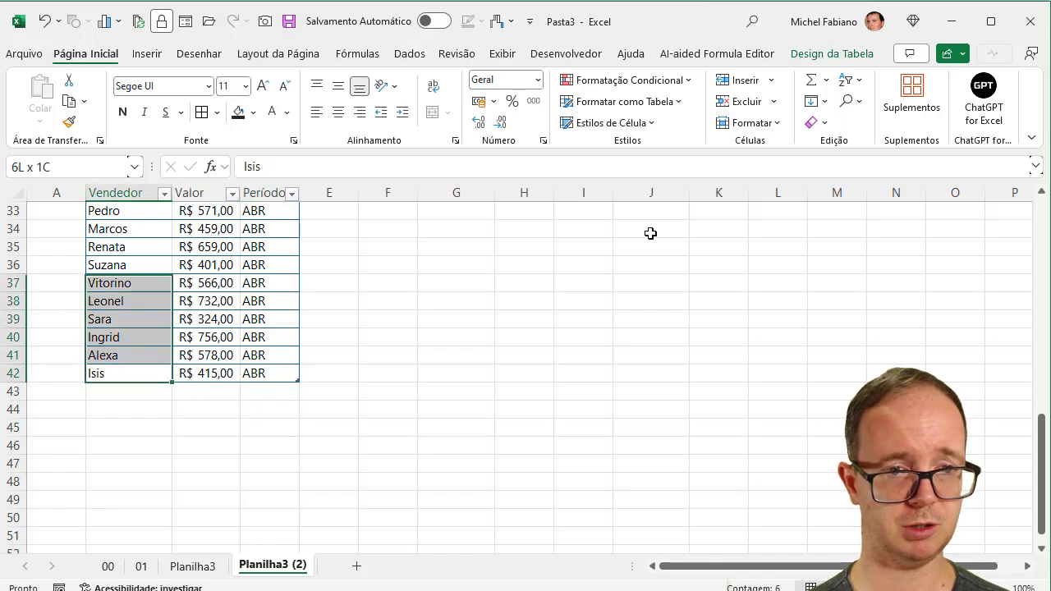
key(shift+Up)
key(shift+Up)
key(shift+Up)
key(shift+Up)
key(ctrl+c)
key(Down)
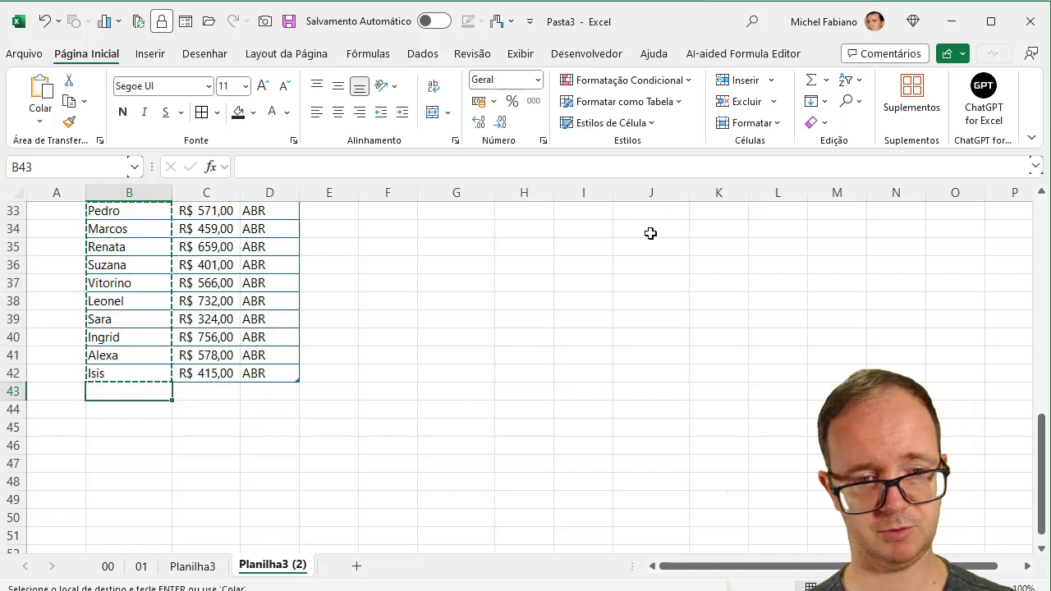
key(ctrl+v)
Fill the period column D43:D52 with MAI.
key(Right)
key(Right)
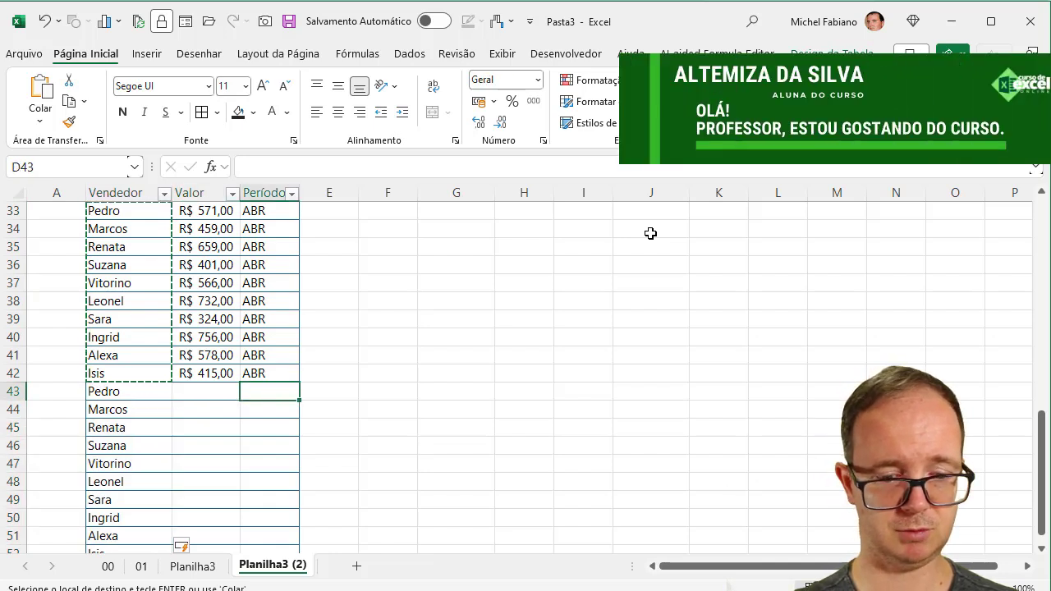
text(MAI)
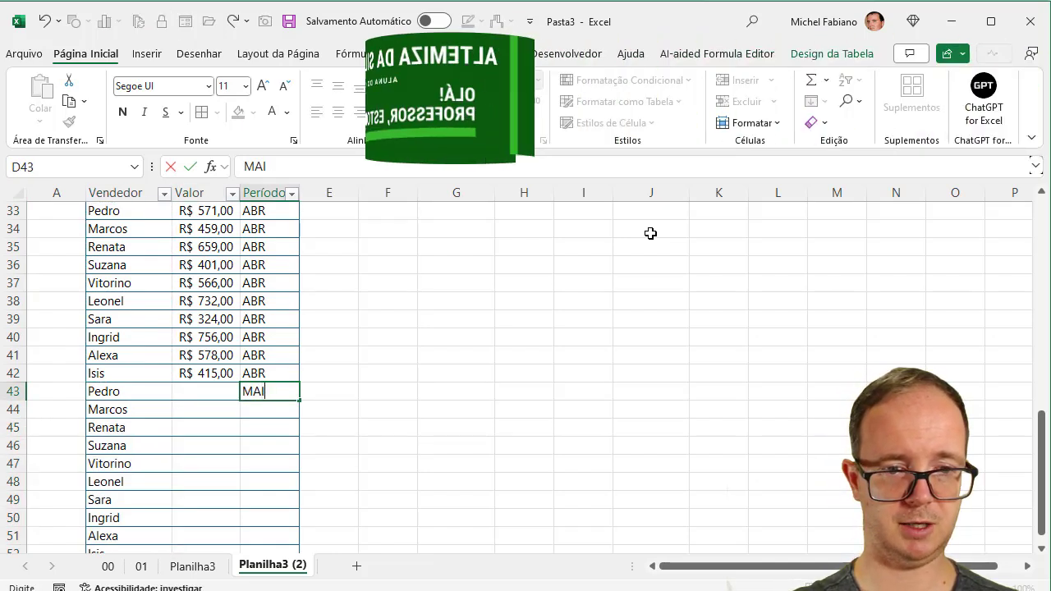
key(ctrl+Return)
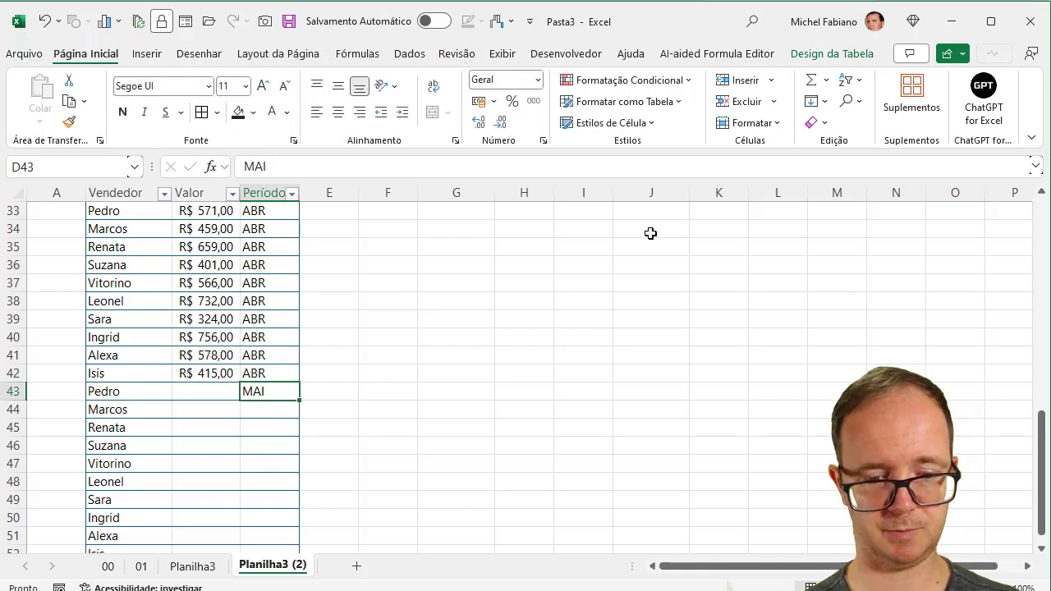
key(ctrl+c)
key(Down)
key(shift+Down)
key(shift+Down)
key(shift+Down)
key(shift+Down)
key(shift+Down)
key(shift+Down)
key(shift+Down)
key(shift+Down)
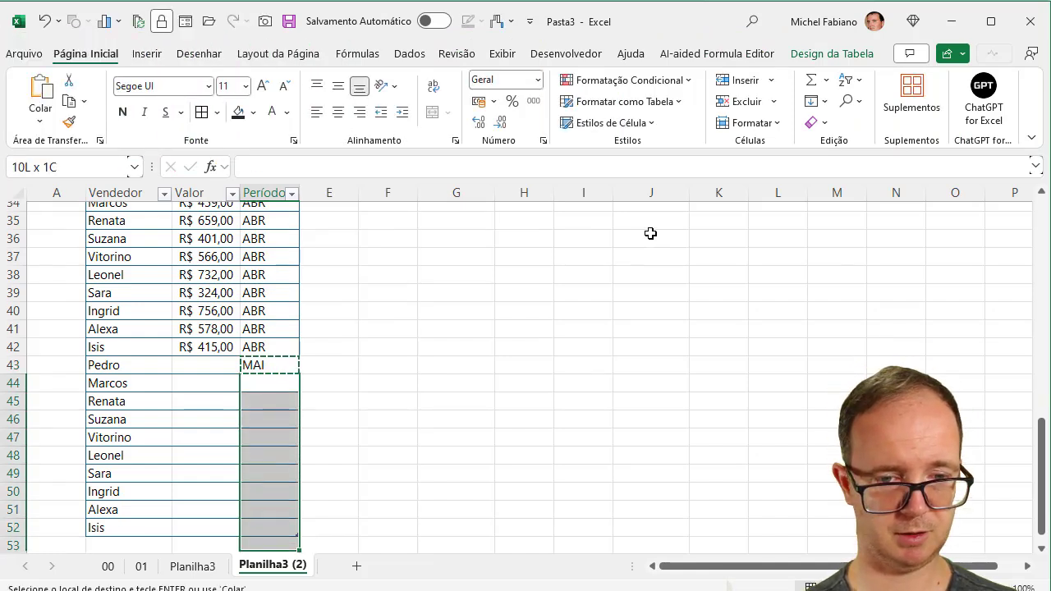
key(shift+Up)
key(ctrl+v)
Fill the value column C43:C52 with R$ 1.000,00 for every seller.
key(Left)
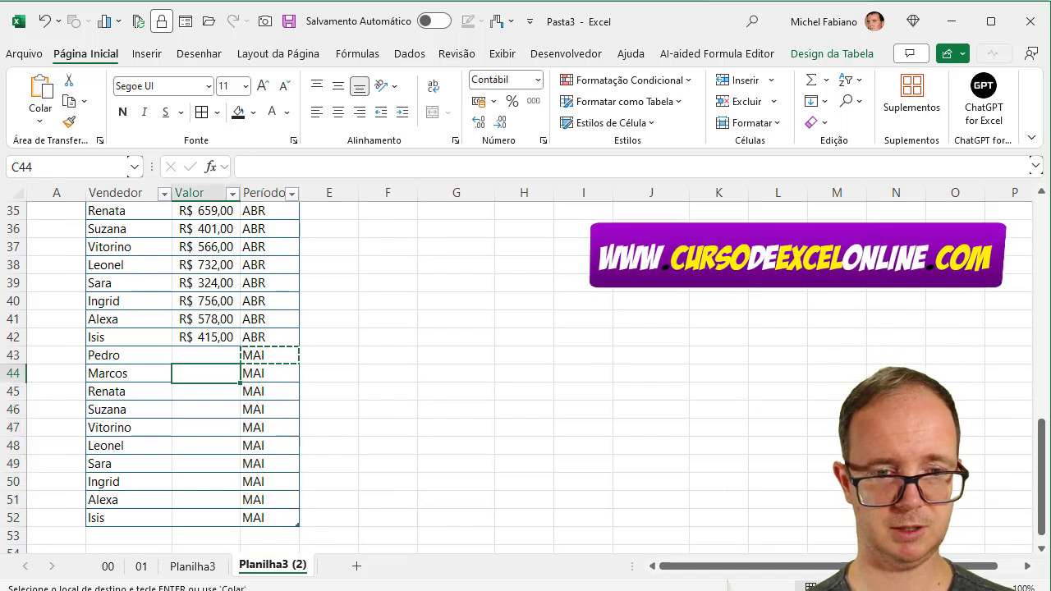
key(Up)
text(1)
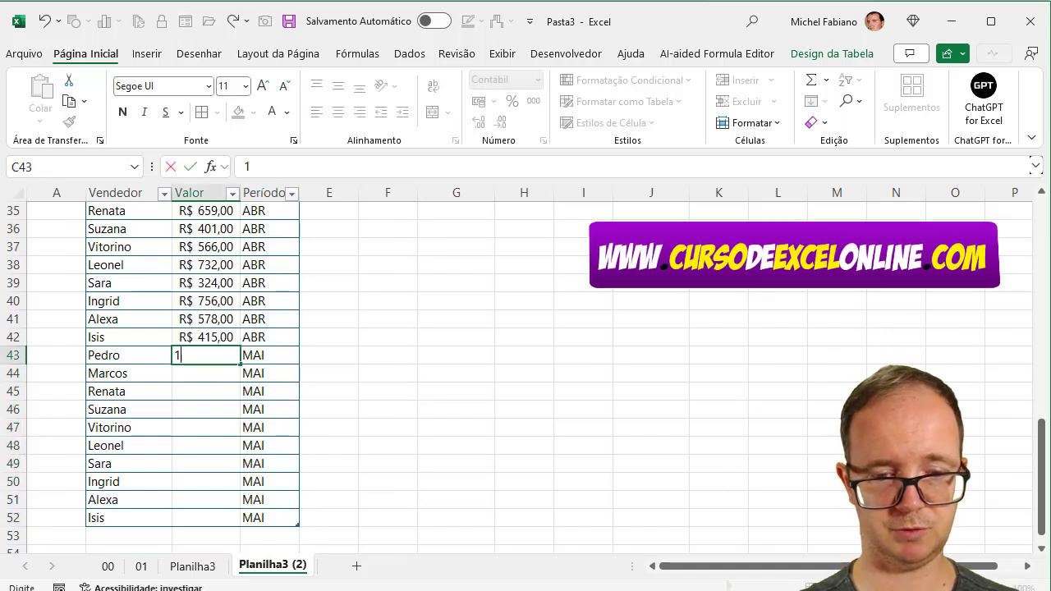
text(R$ 1.000)
key(Return)
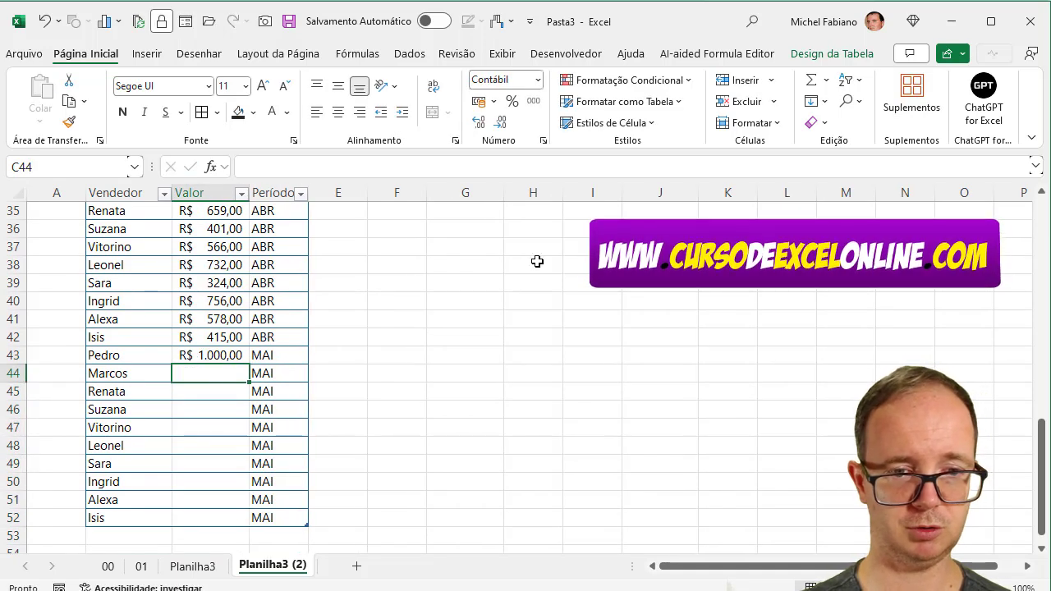
click(217, 355)
key(ctrl+c)
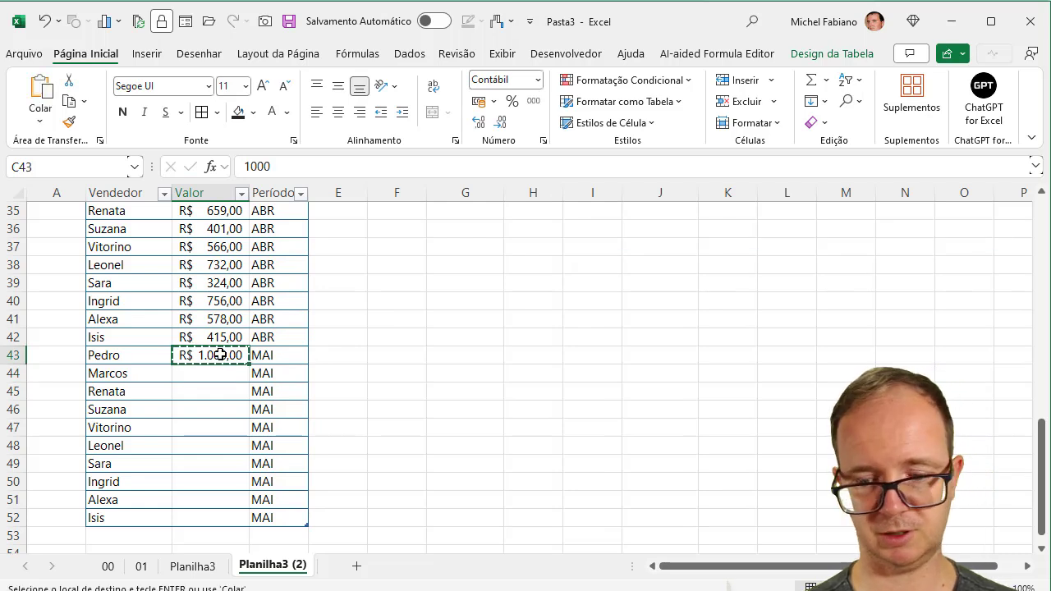
key(Down)
key(shift+Down)
key(shift+Down)
key(shift+Down)
key(shift+Down)
key(shift+Down)
key(shift+Down)
key(shift+Down)
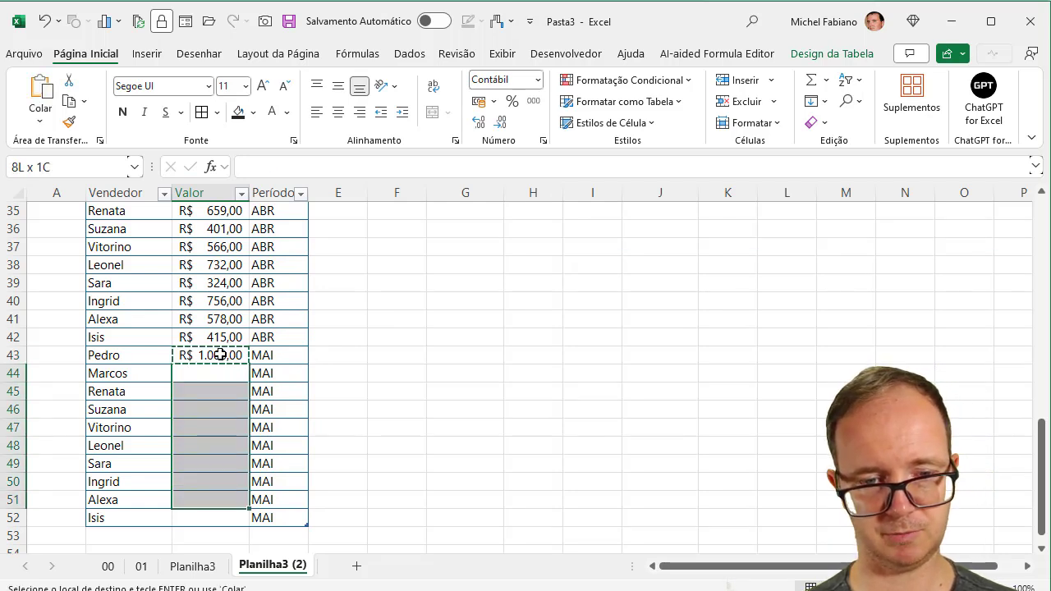
key(shift+Down)
key(ctrl+v)
Change Pedro's first January value in C3 to 4.000,00, raising his total to 6.839,00.
key(ctrl+Up)
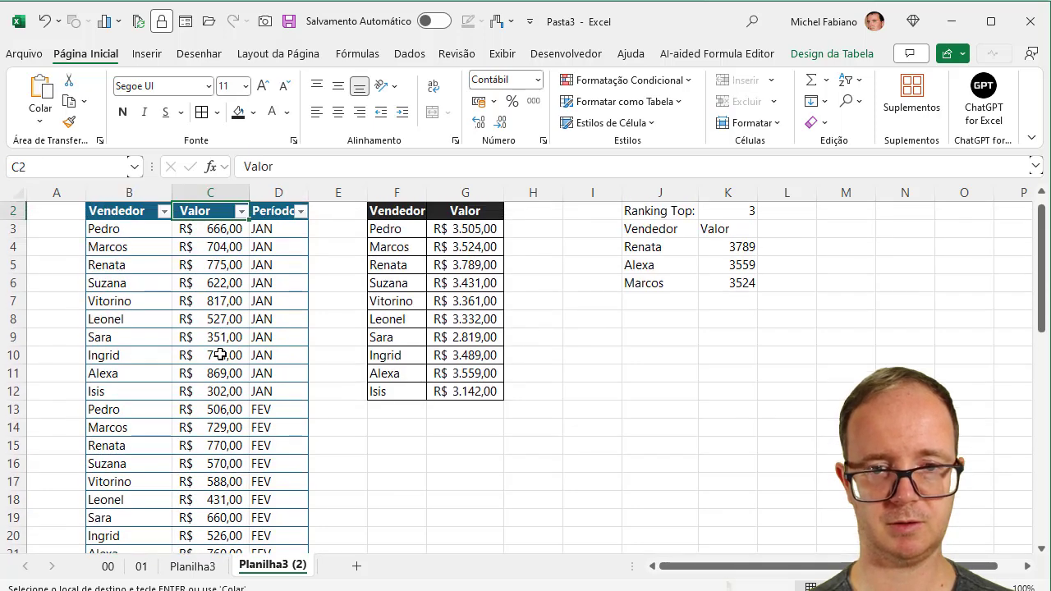
key(Right)
key(Right)
key(Right)
key(Right)
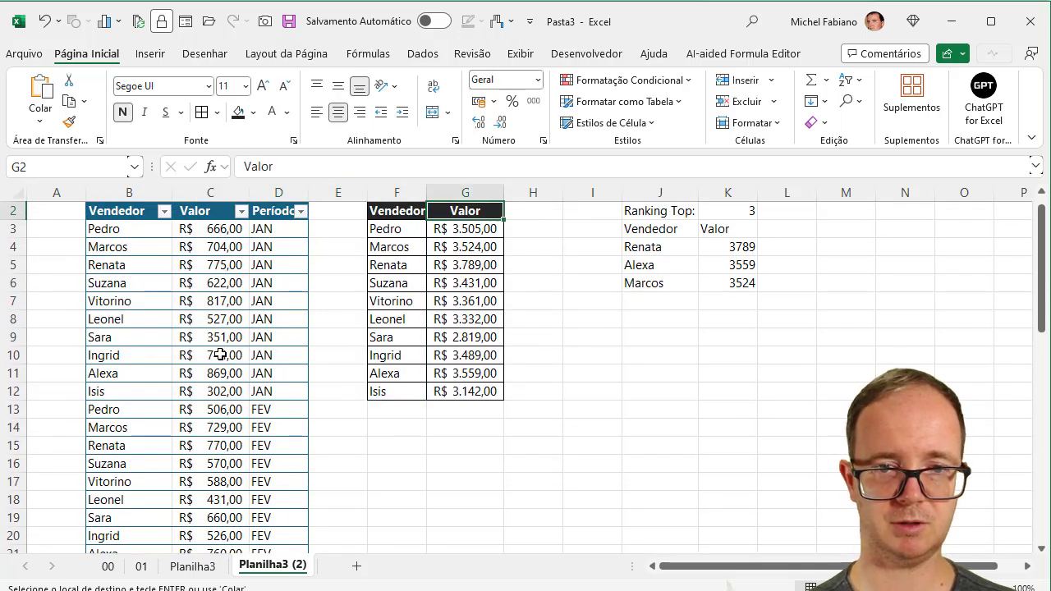
key(Down)
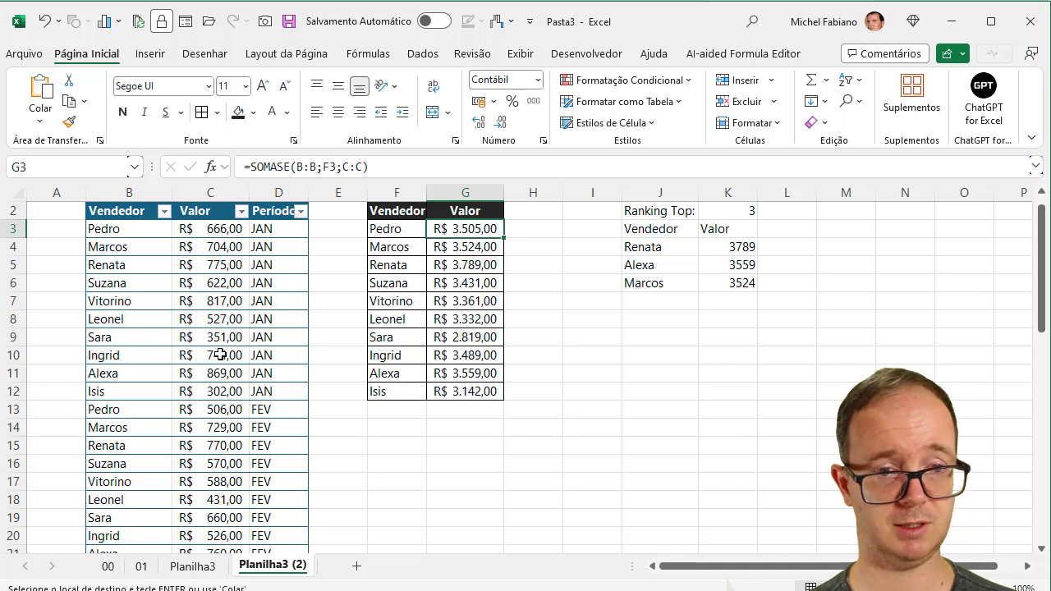
key(Left)
key(Left)
key(Left)
key(Left)
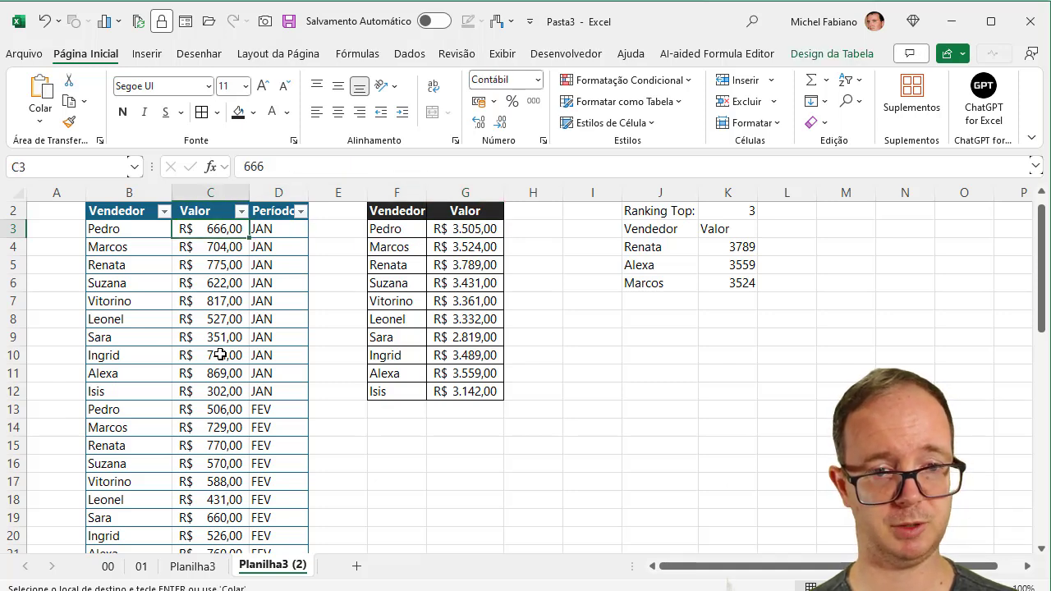
text(4000)
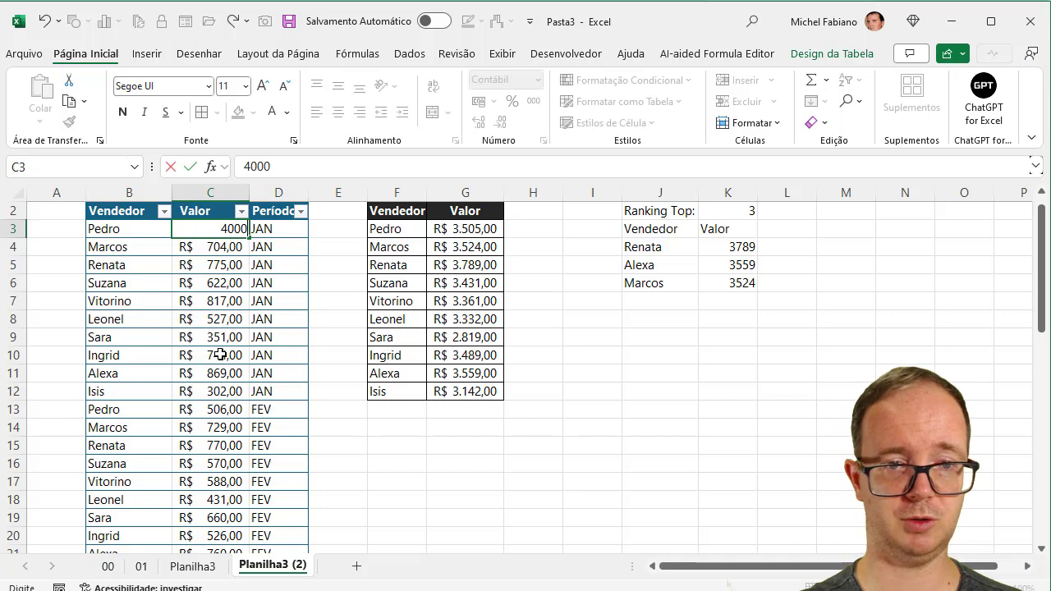
key(Return)
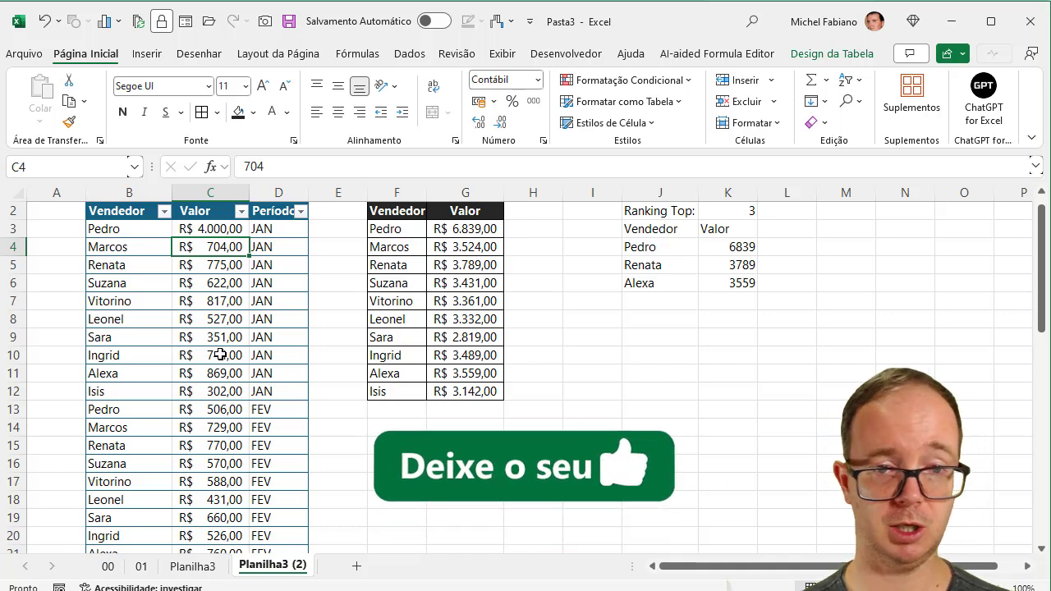
click(390, 230)
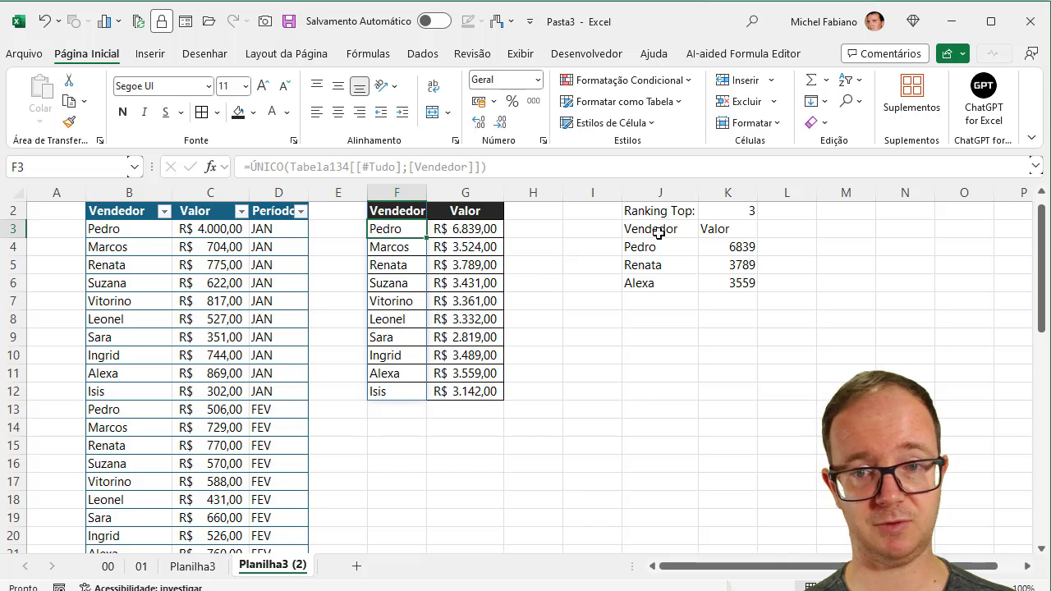
Try Ranking Top sizes 5 and then 3 in K2.
click(732, 215)
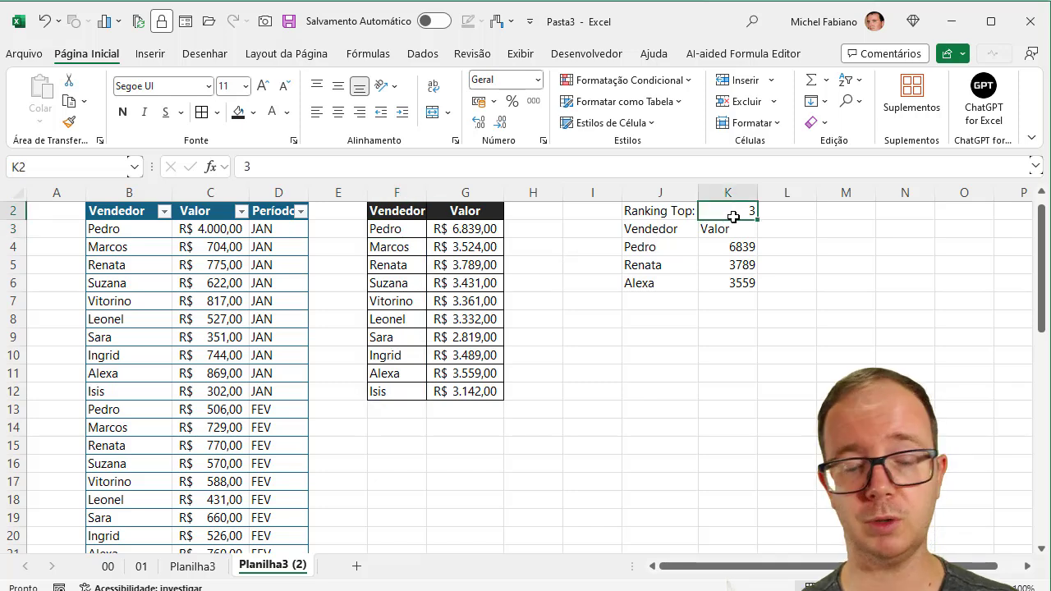
text(5)
key(Return)
click(733, 216)
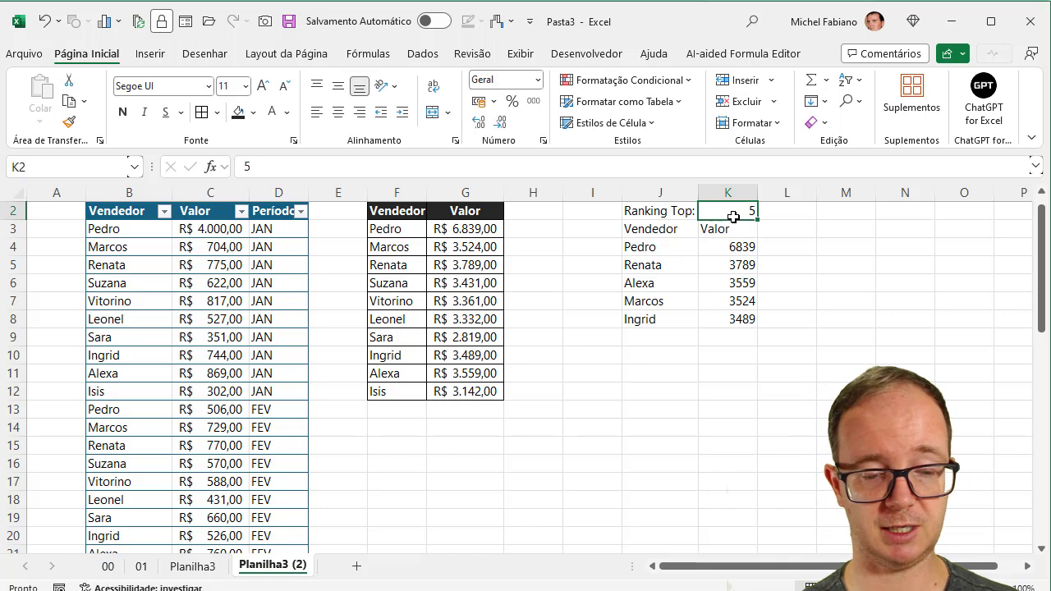
text(3)
key(Return)
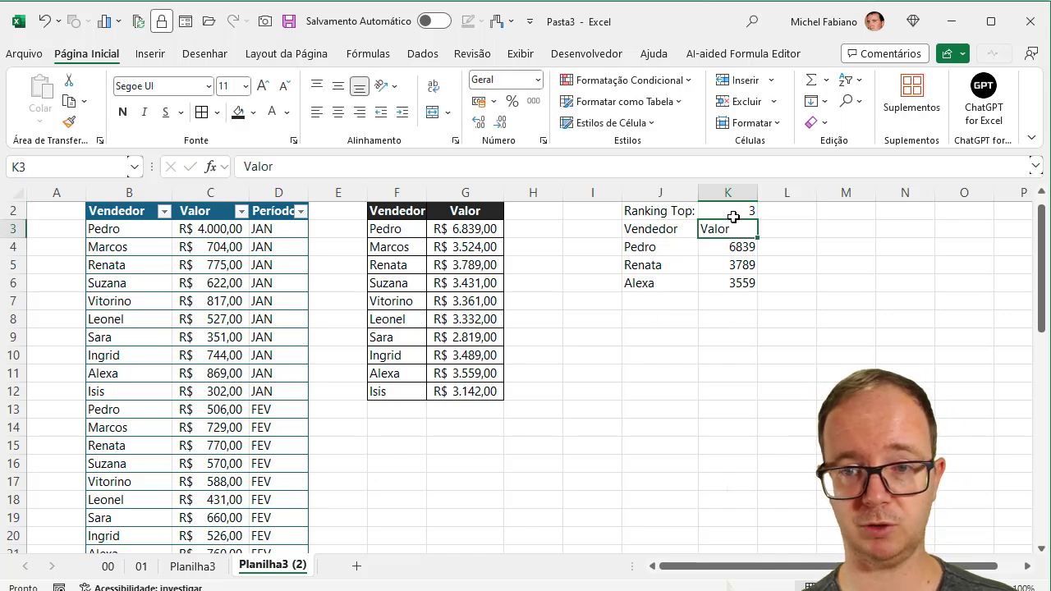
Format the ranking values as Contábil and copy F2's dark header style onto J3:K3.
drag(733, 246, 741, 429)
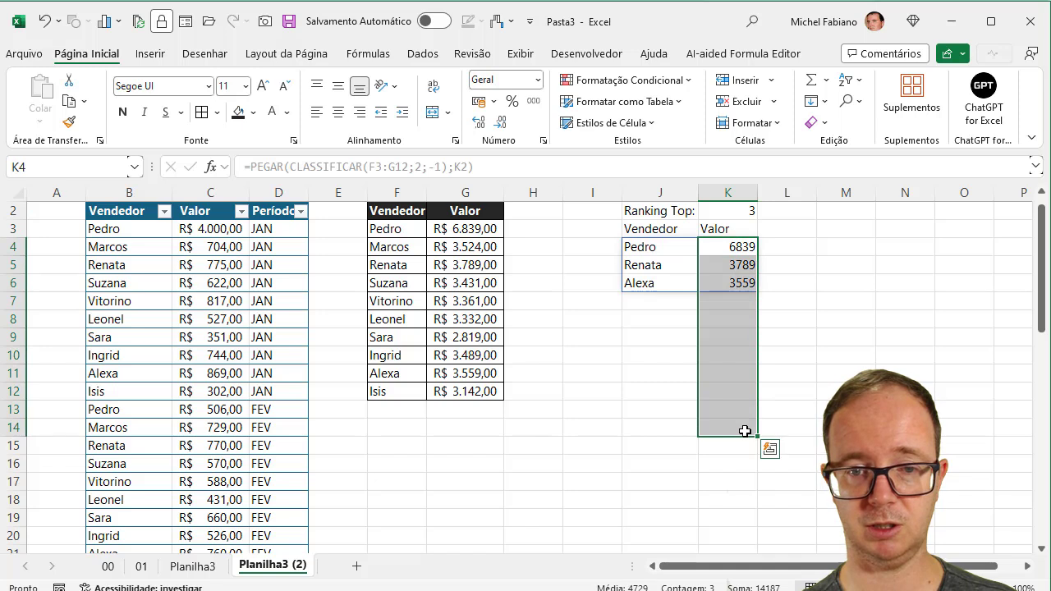
click(487, 102)
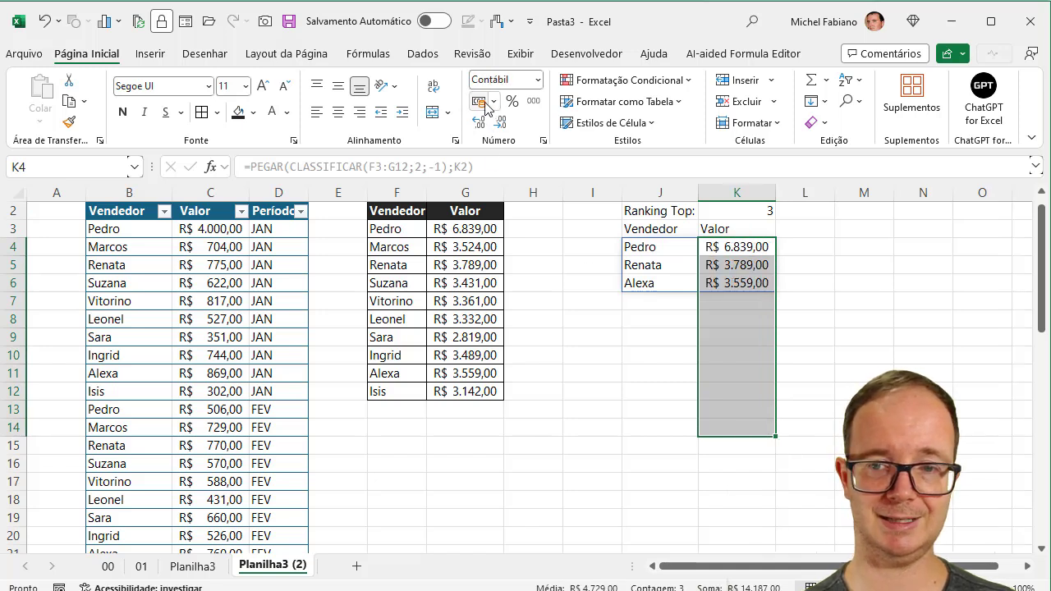
click(654, 228)
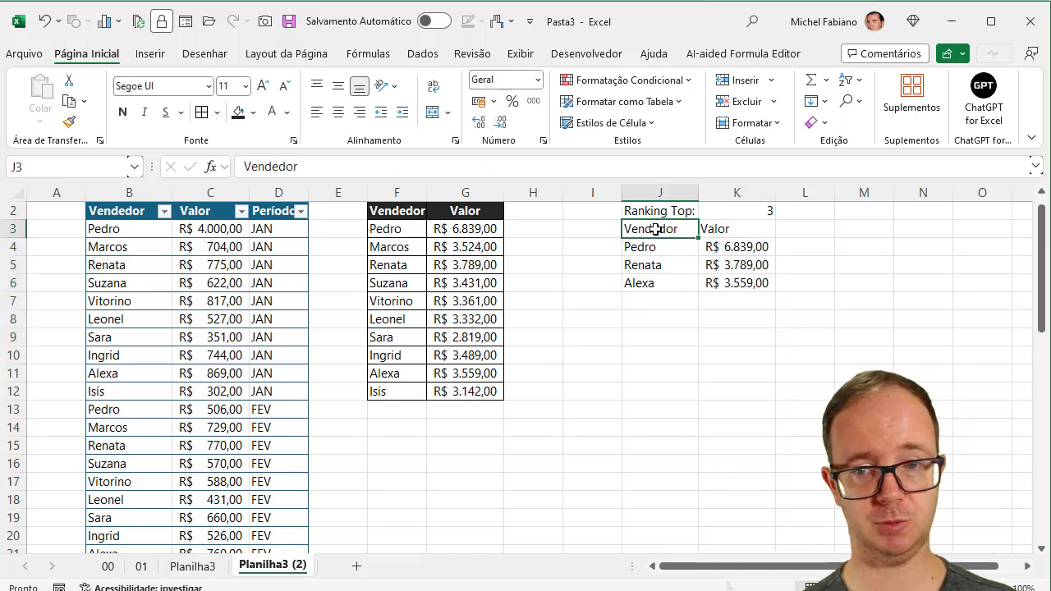
click(411, 212)
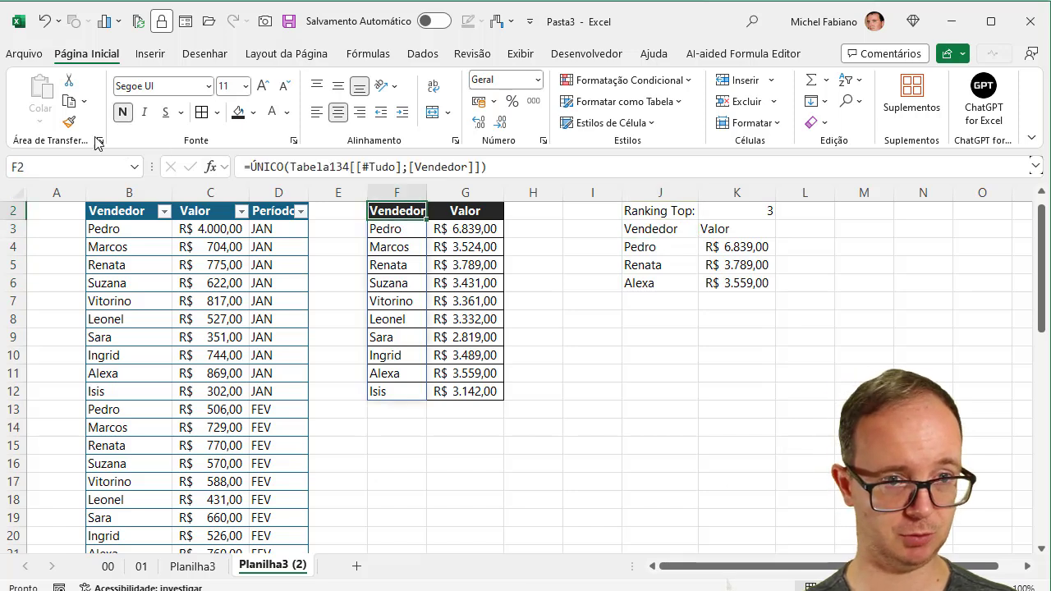
click(69, 121)
drag(638, 228, 731, 228)
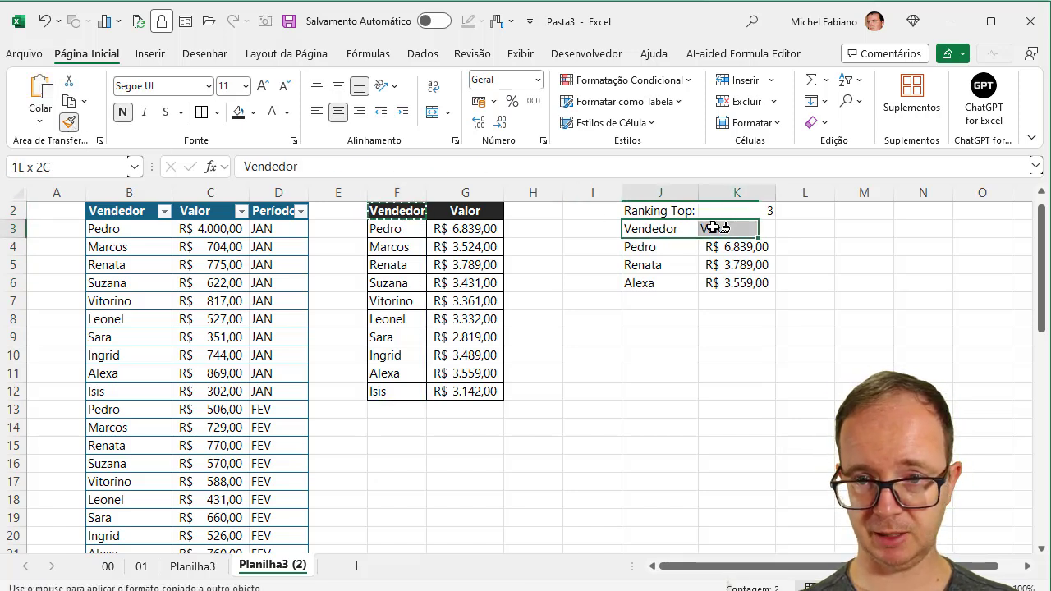
click(828, 284)
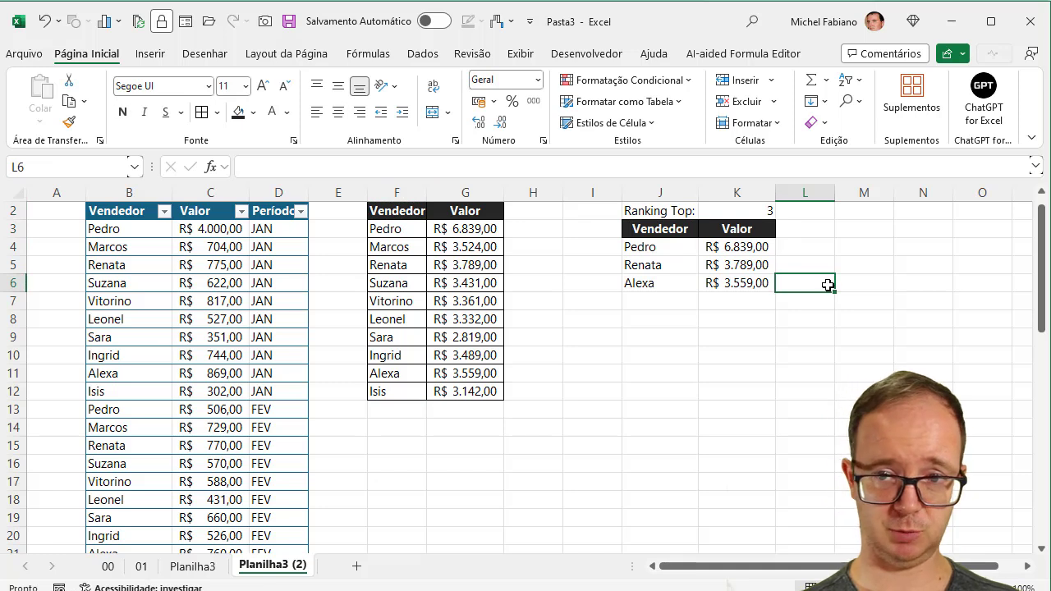
Set the Ranking Top count to 4, adding Marcos to the ranking.
scroll(1041, 271, up, 1)
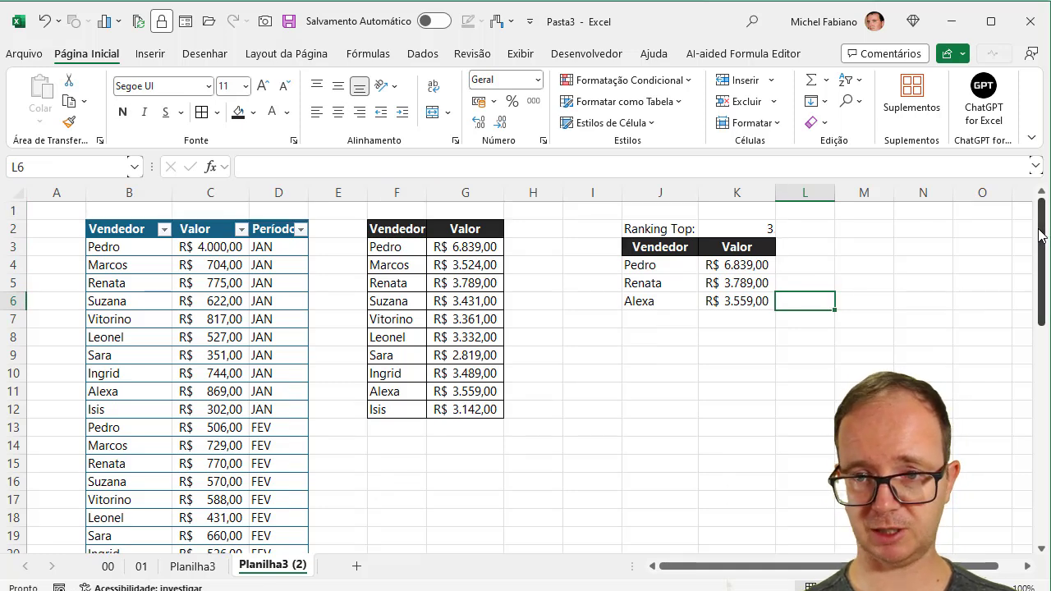
click(762, 230)
text(4)
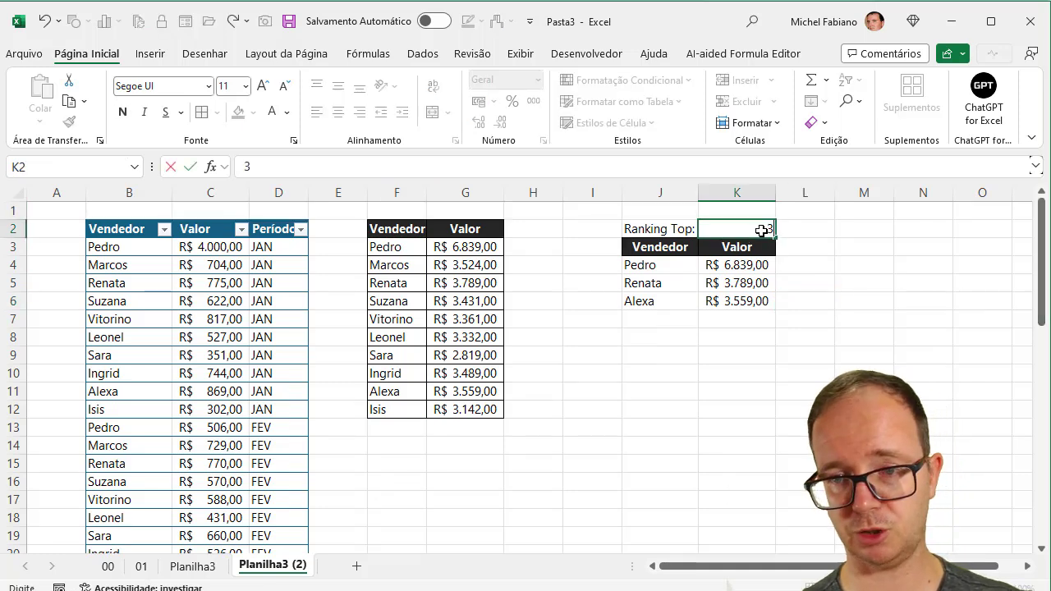
key(Return)
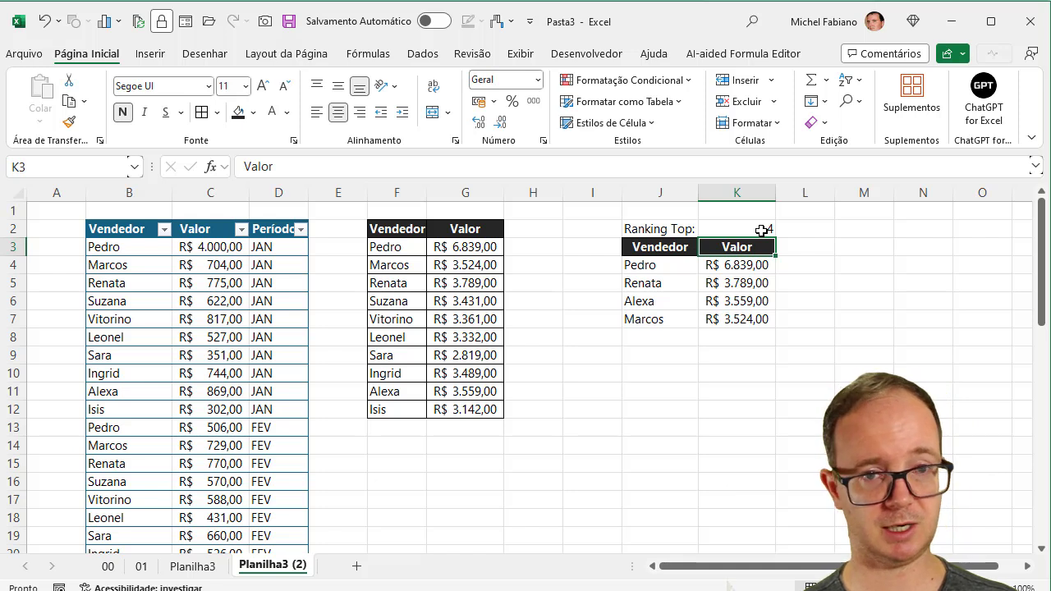
drag(648, 265, 730, 324)
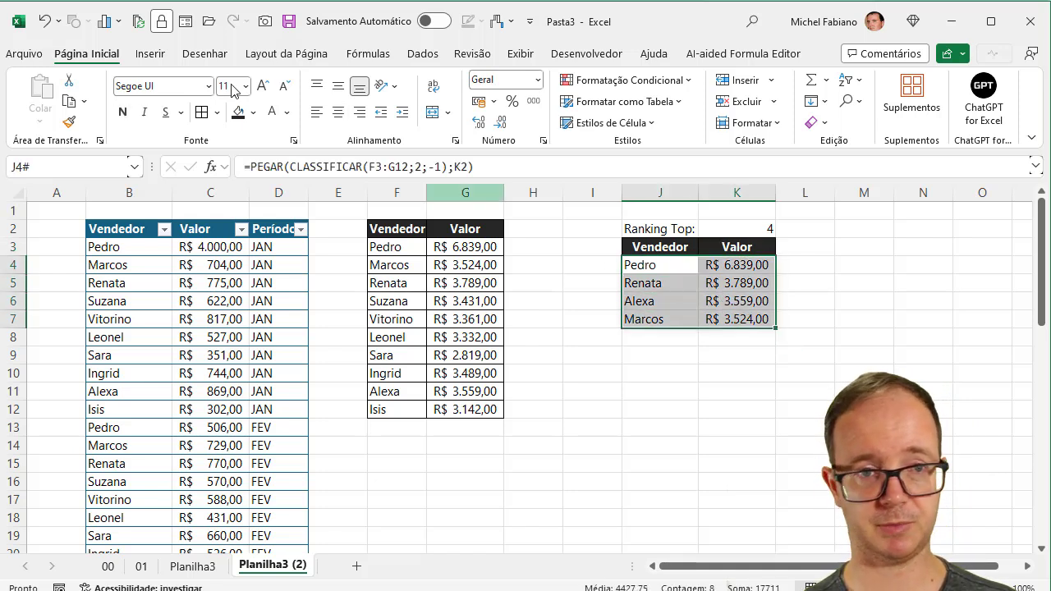
Insert a clustered column chart of the ranking and move it left over the tables.
click(150, 53)
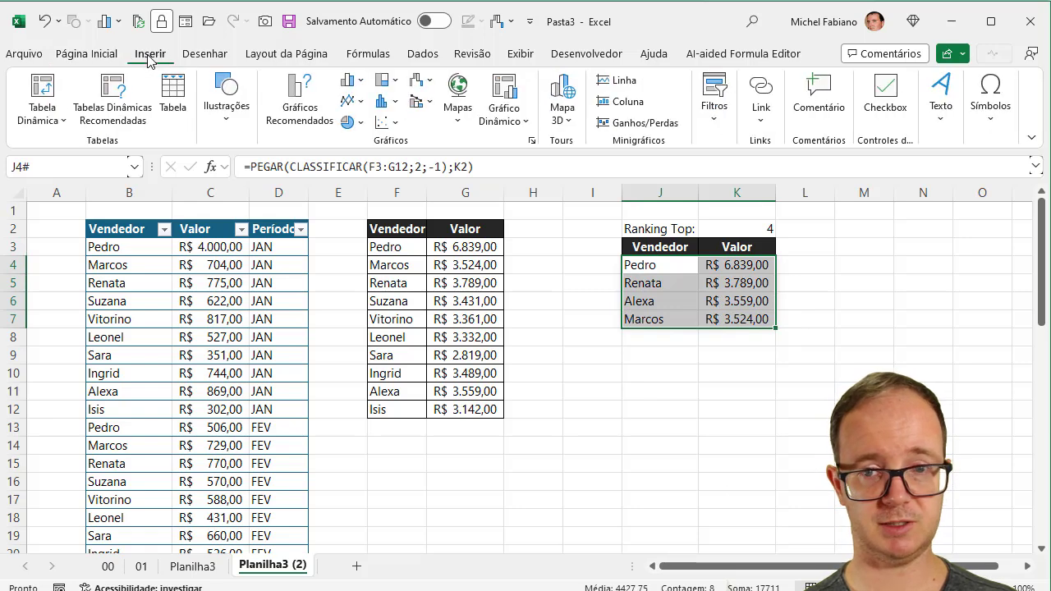
click(352, 80)
click(361, 105)
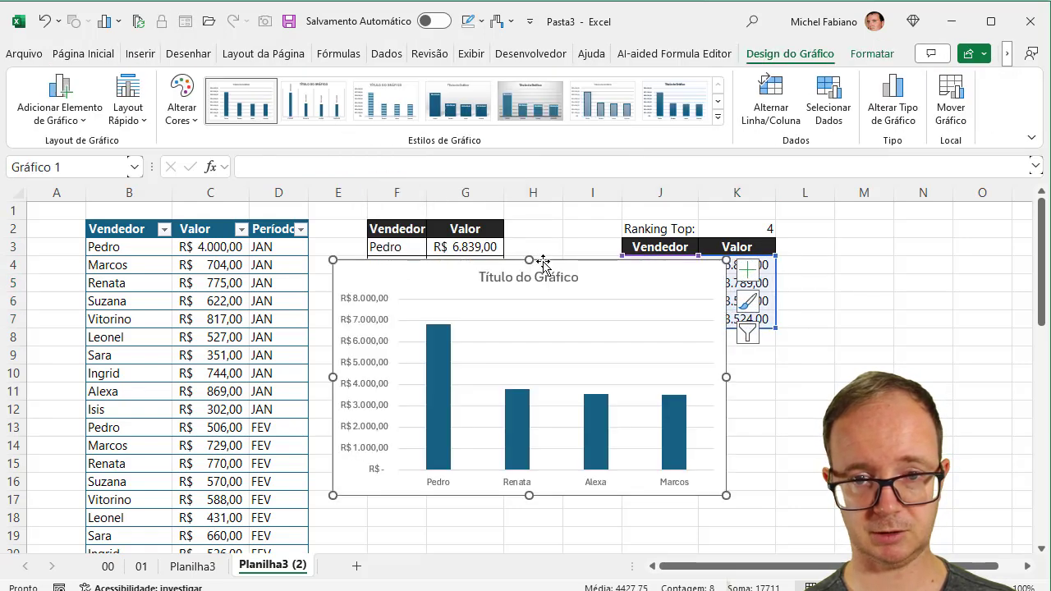
drag(542, 261, 384, 245)
Step the Ranking Top count through 5, 8, 9 and 10 to list all ten sellers.
click(767, 231)
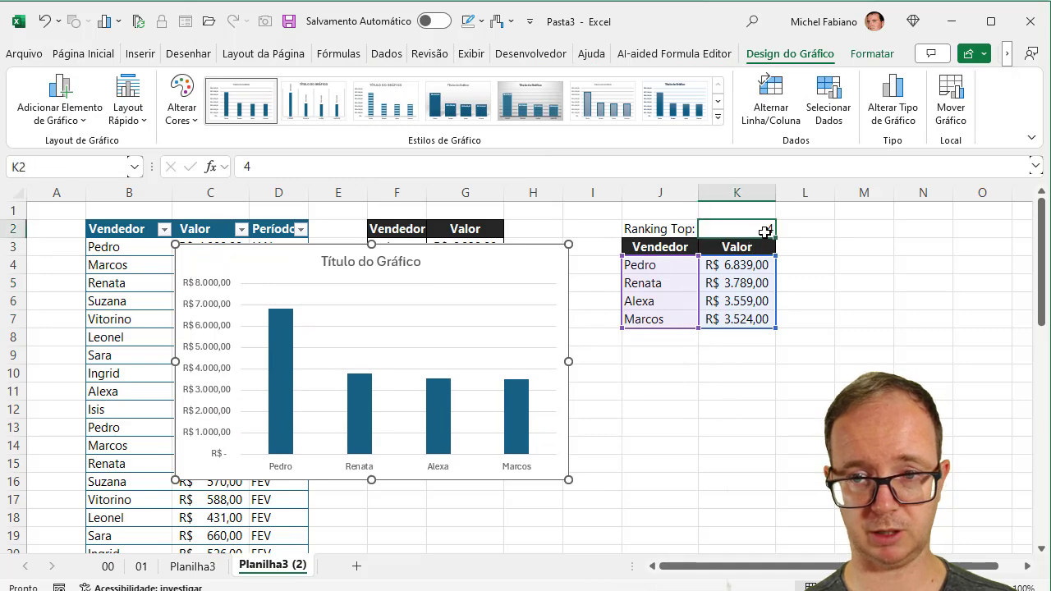
text(5)
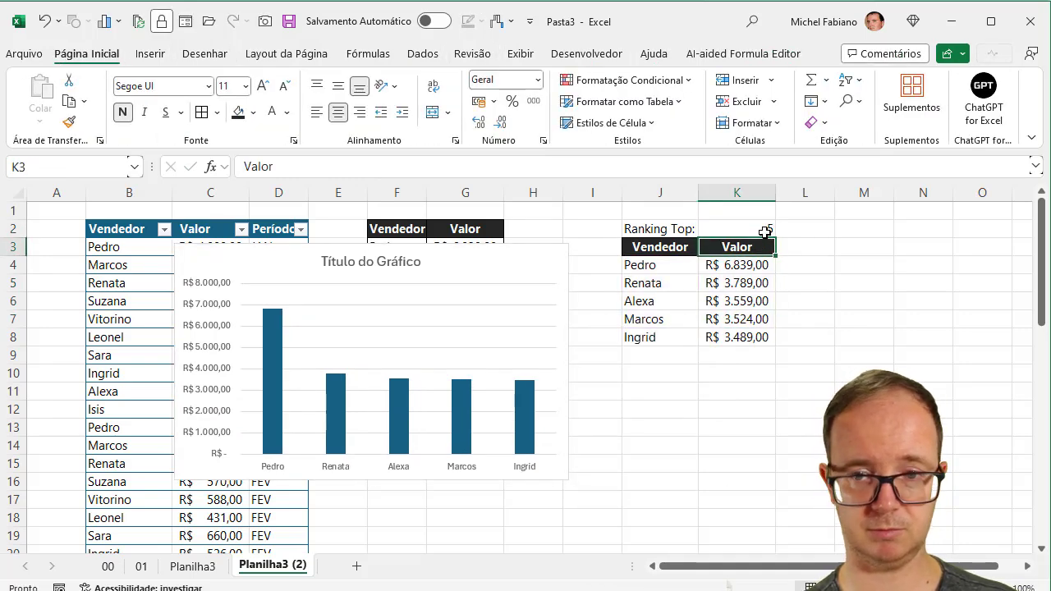
click(765, 230)
text(8)
key(Return)
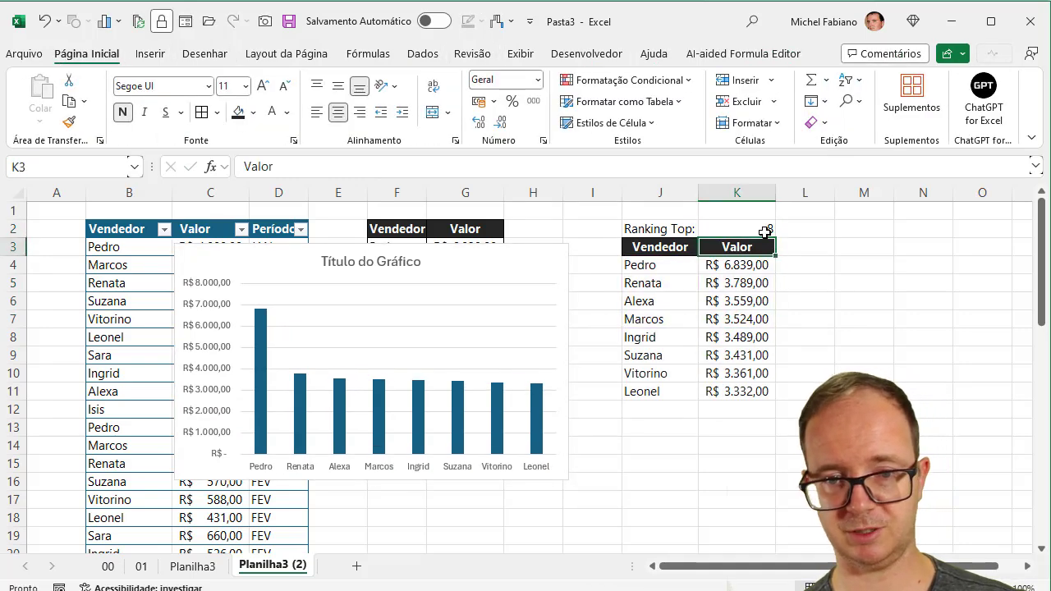
click(766, 231)
text(9)
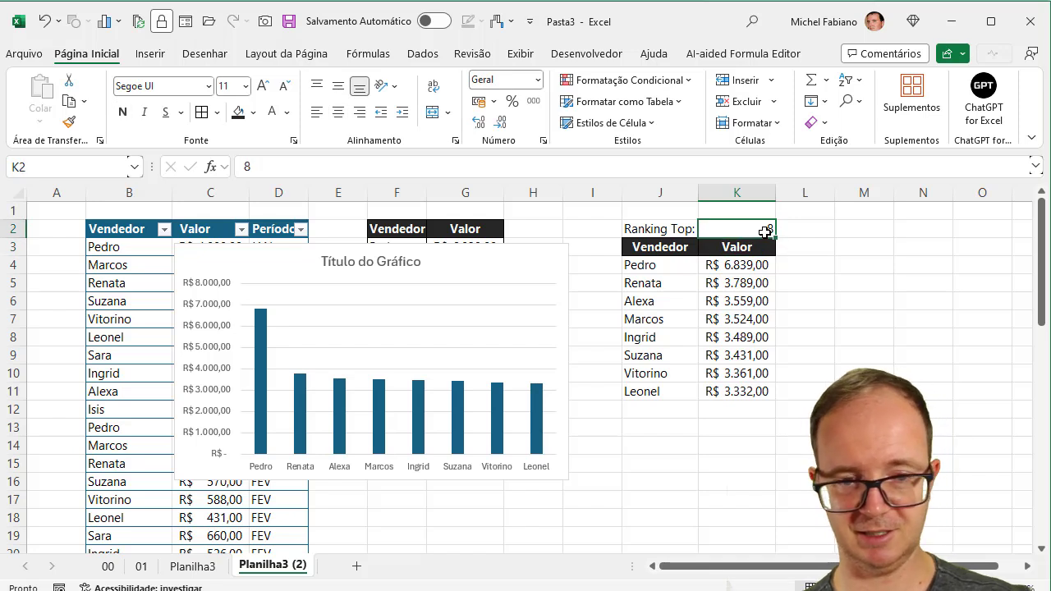
key(Return)
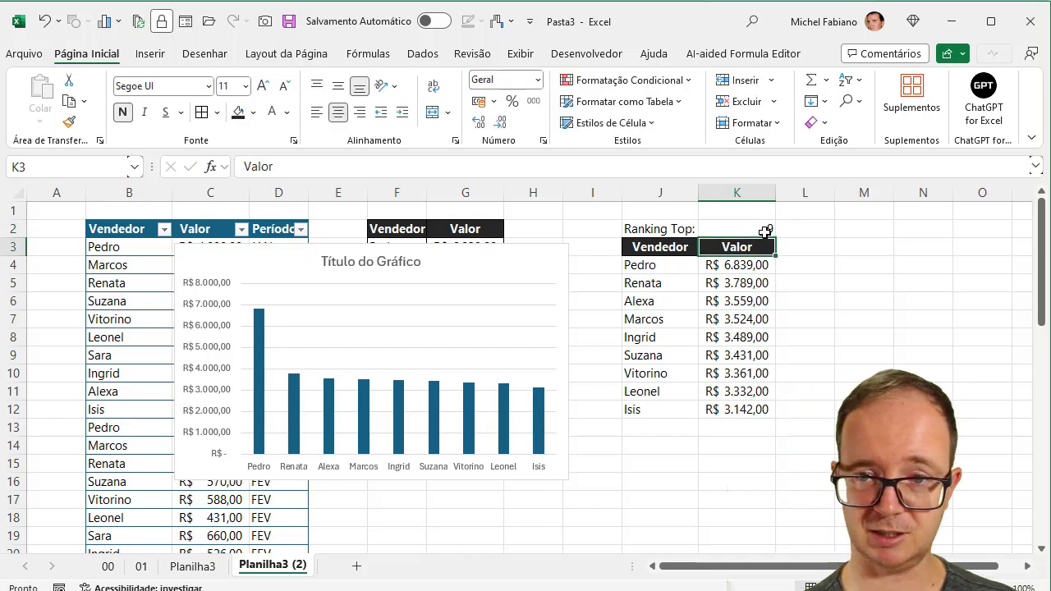
click(765, 230)
text(10)
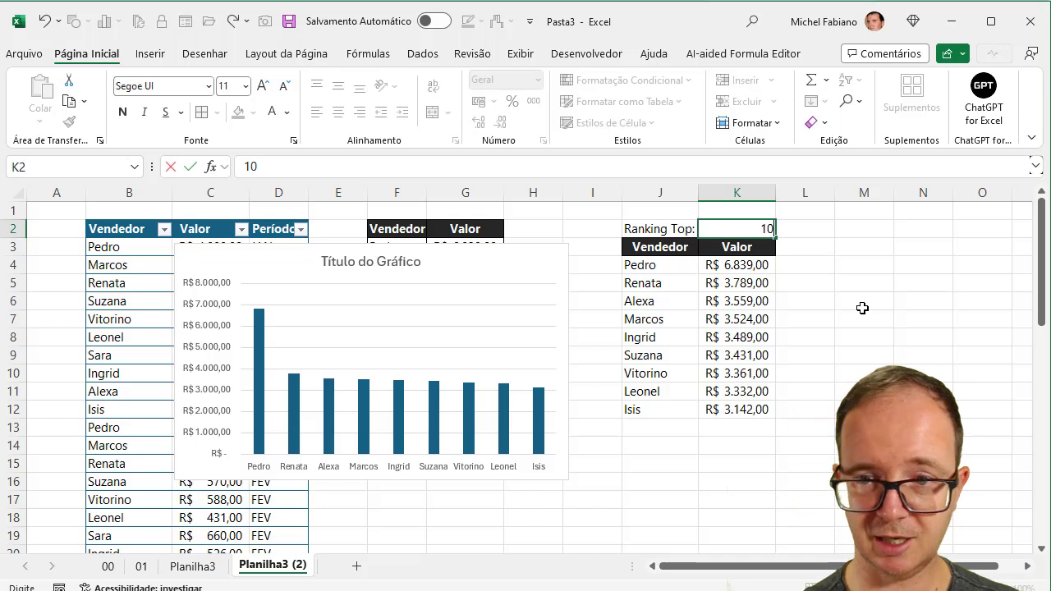
key(Return)
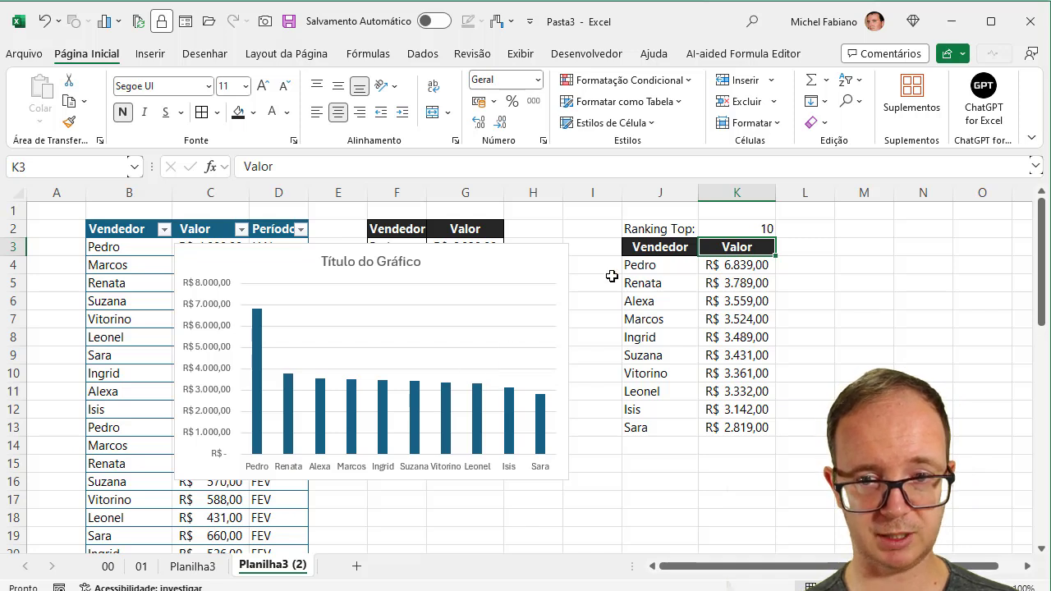
click(666, 264)
drag(667, 264, 727, 423)
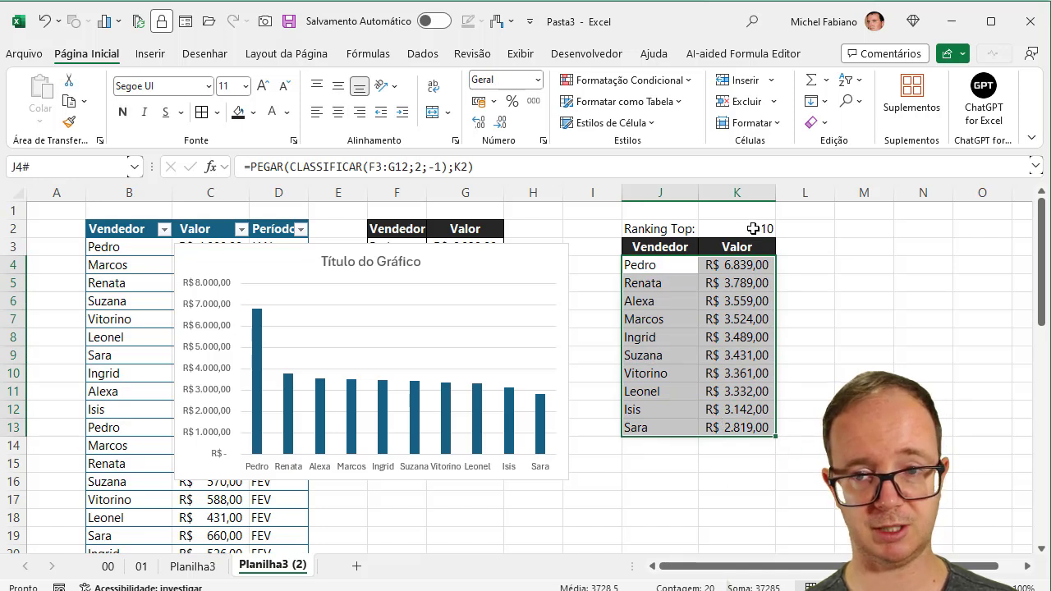
Set the Ranking Top count to 5 and delete the column chart.
click(753, 228)
text(5)
key(Return)
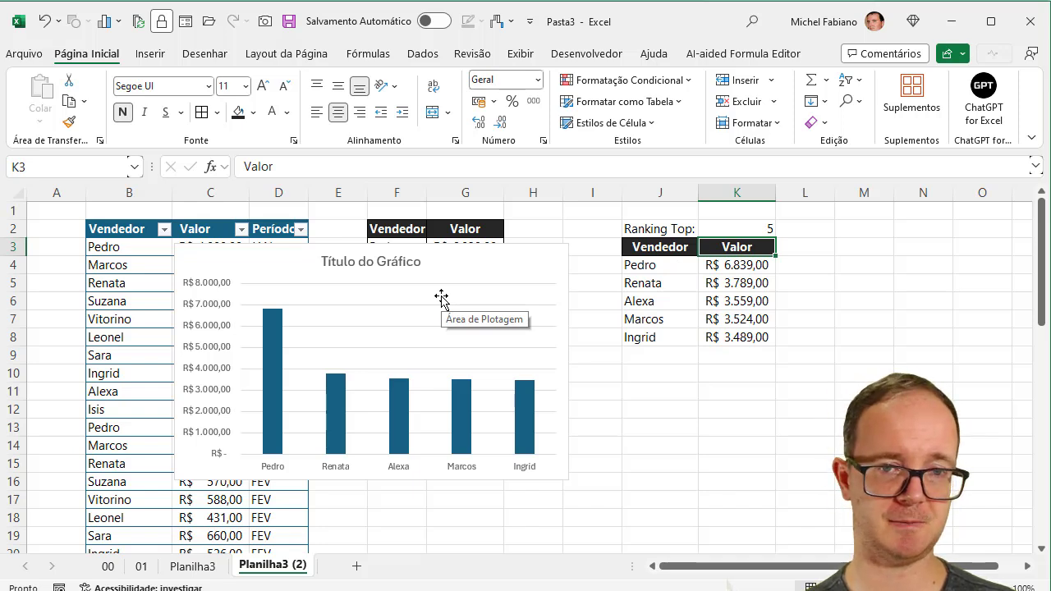
click(482, 272)
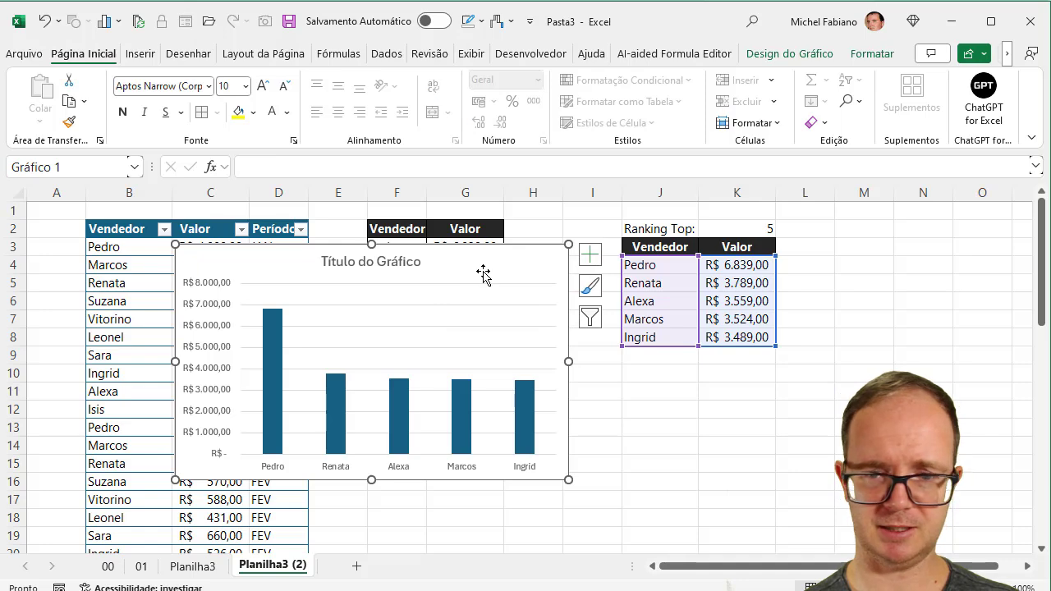
key(Delete)
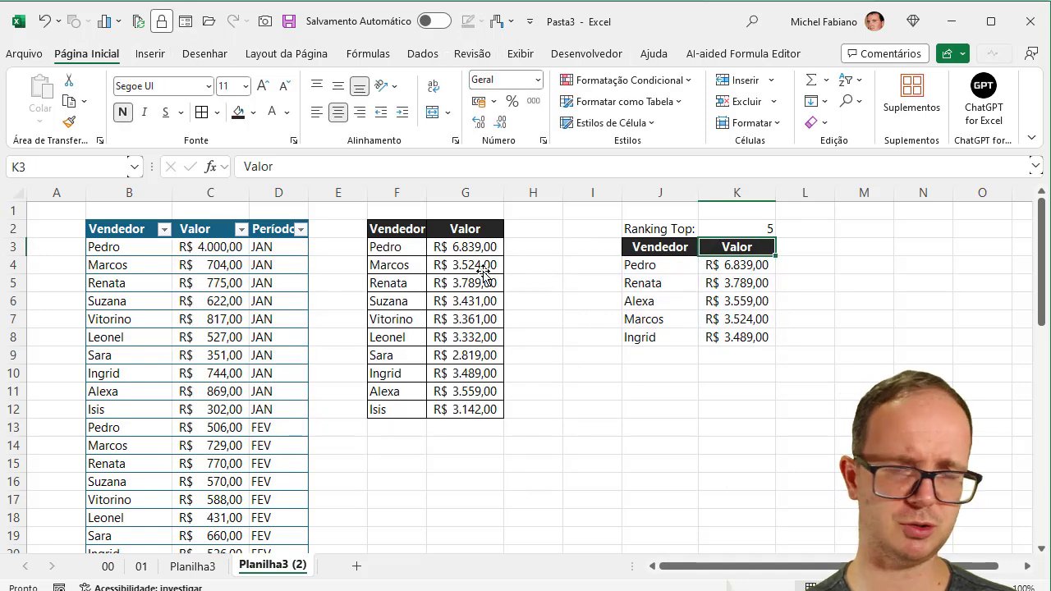